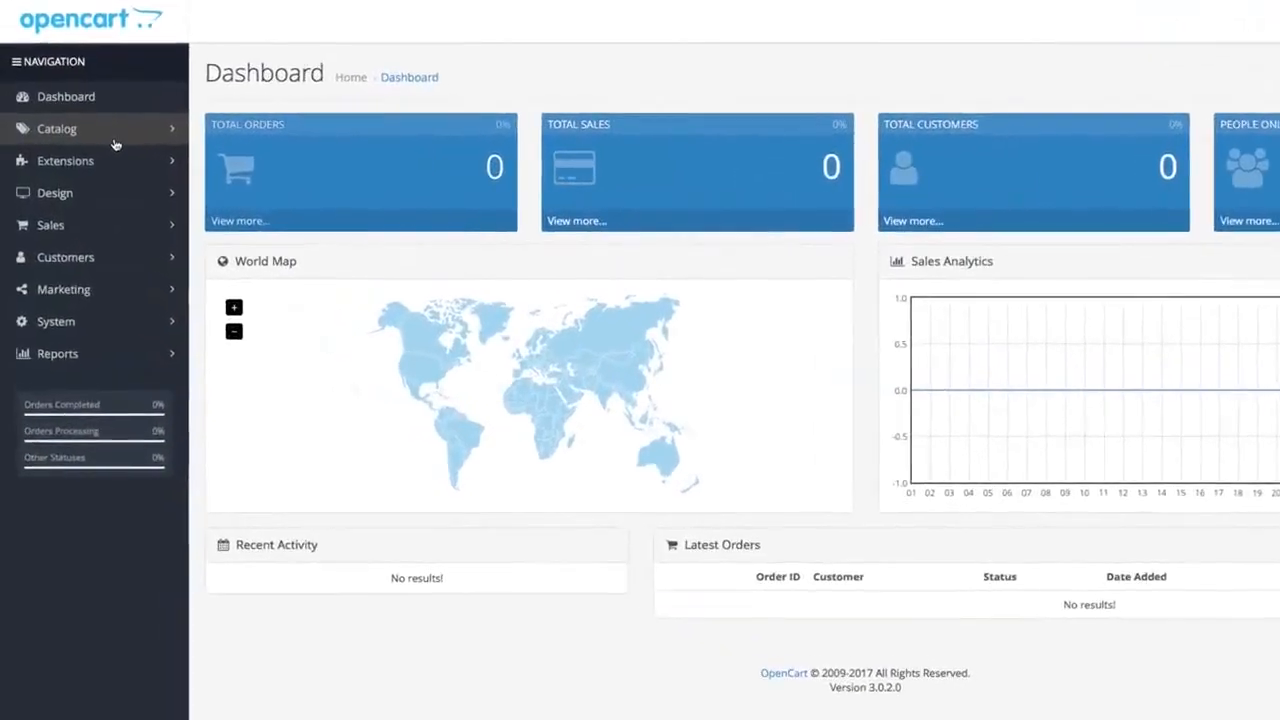
- Open the catalog's product list and start adding a new product
left_click(115, 145)
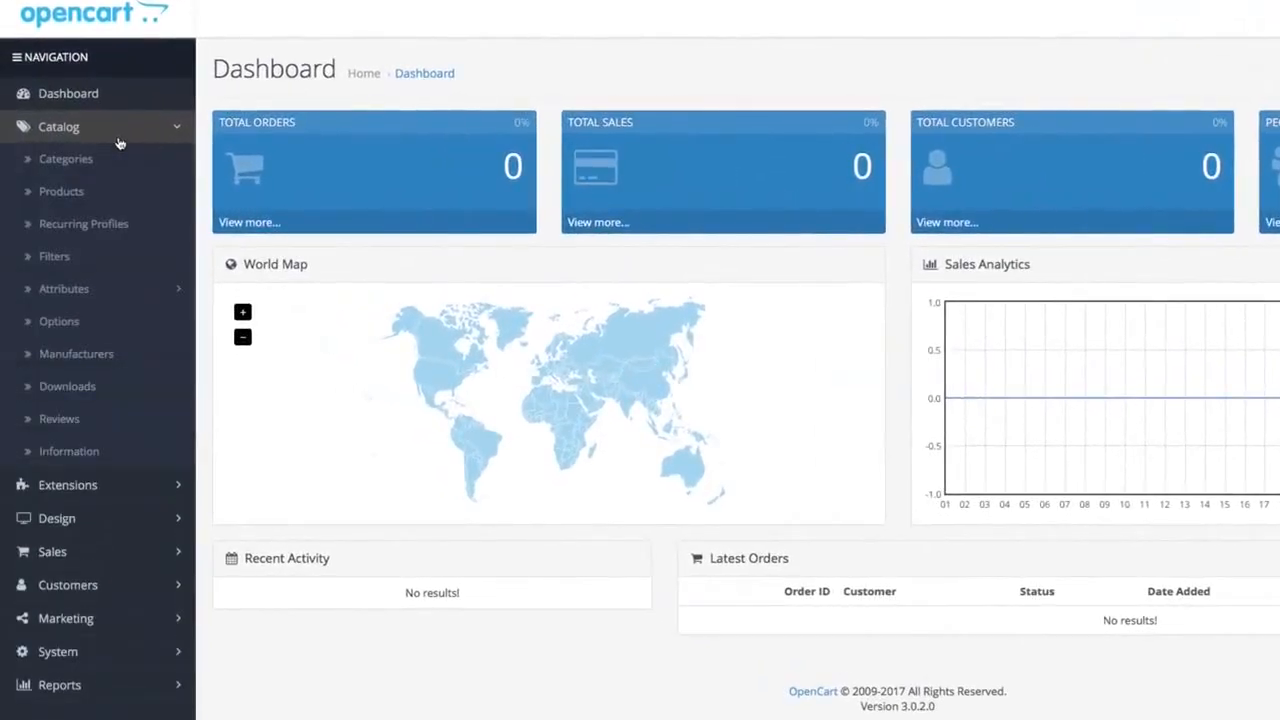
left_click(128, 189)
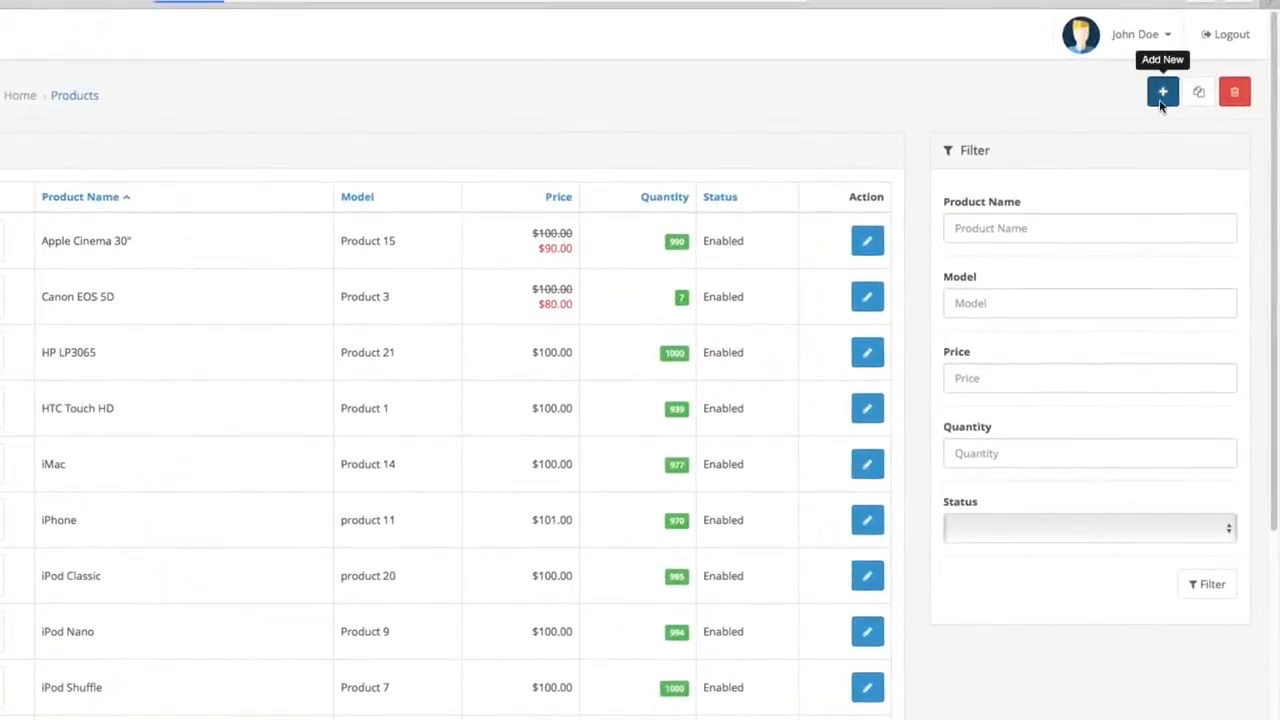
left_click(1162, 100)
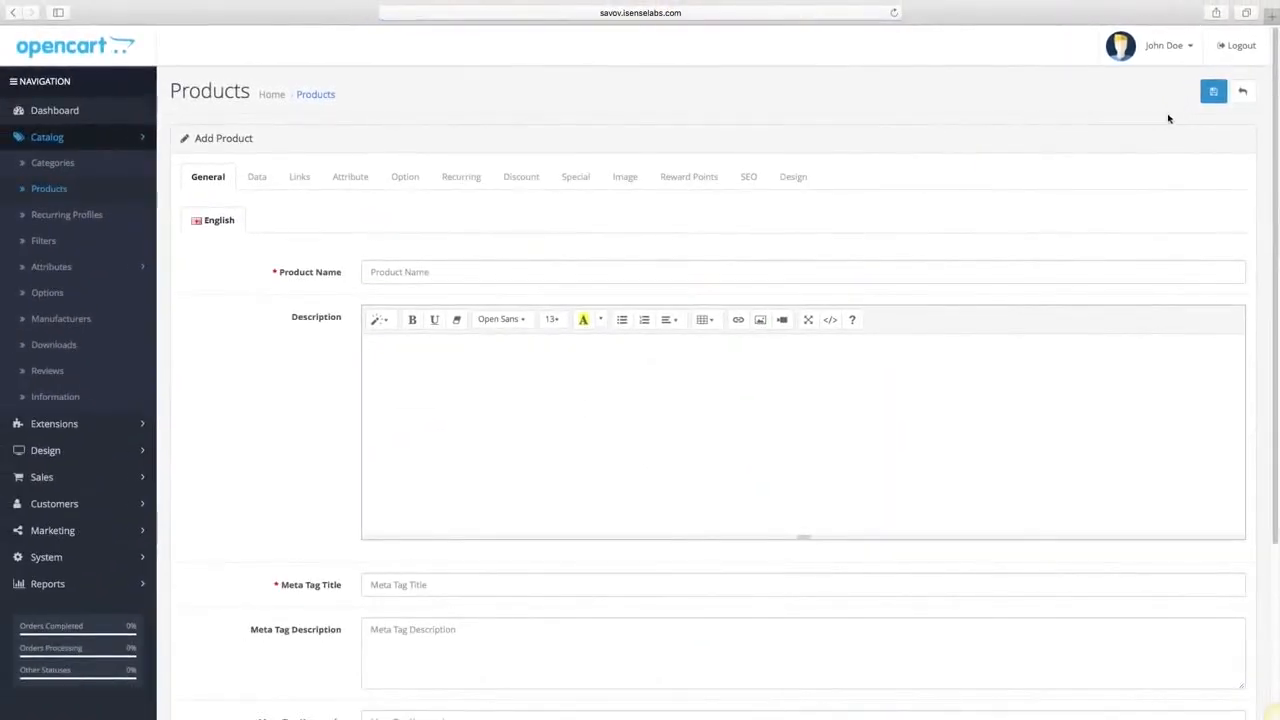
- Enter "iPhone 7" as the new product's name
scroll(1149, 160, "down", 2)
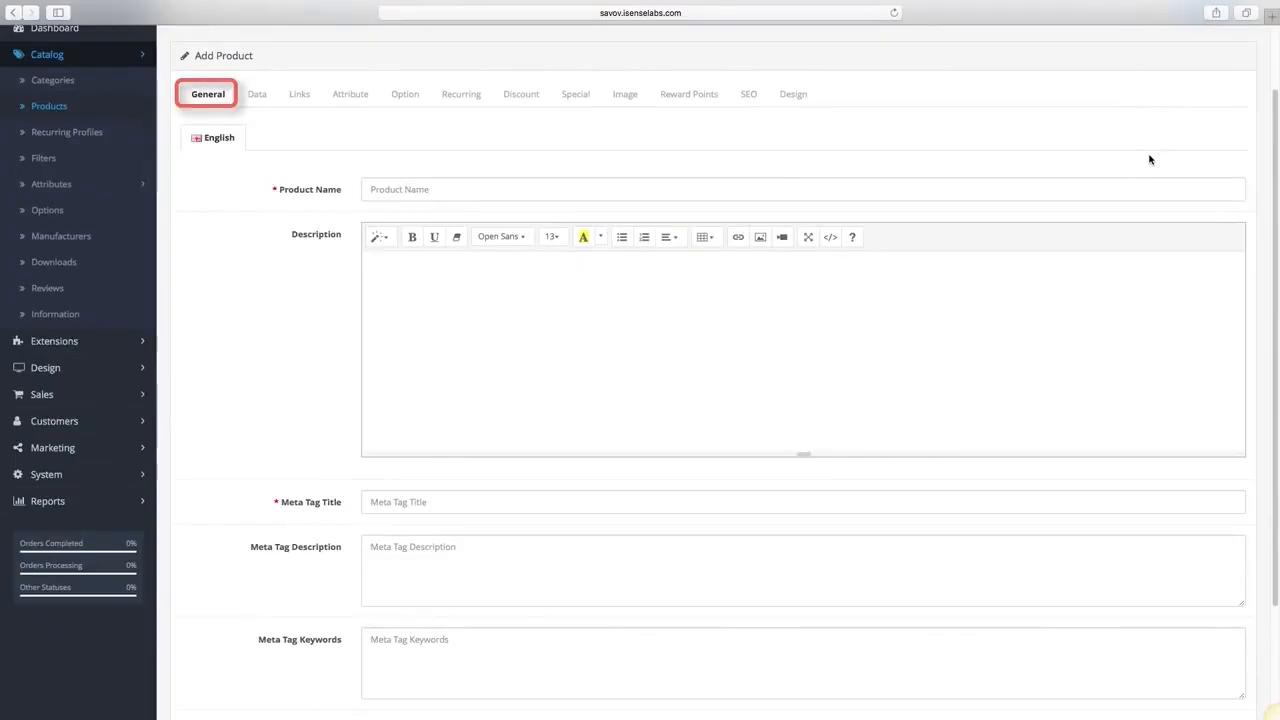
scroll(1149, 160, "down", 2)
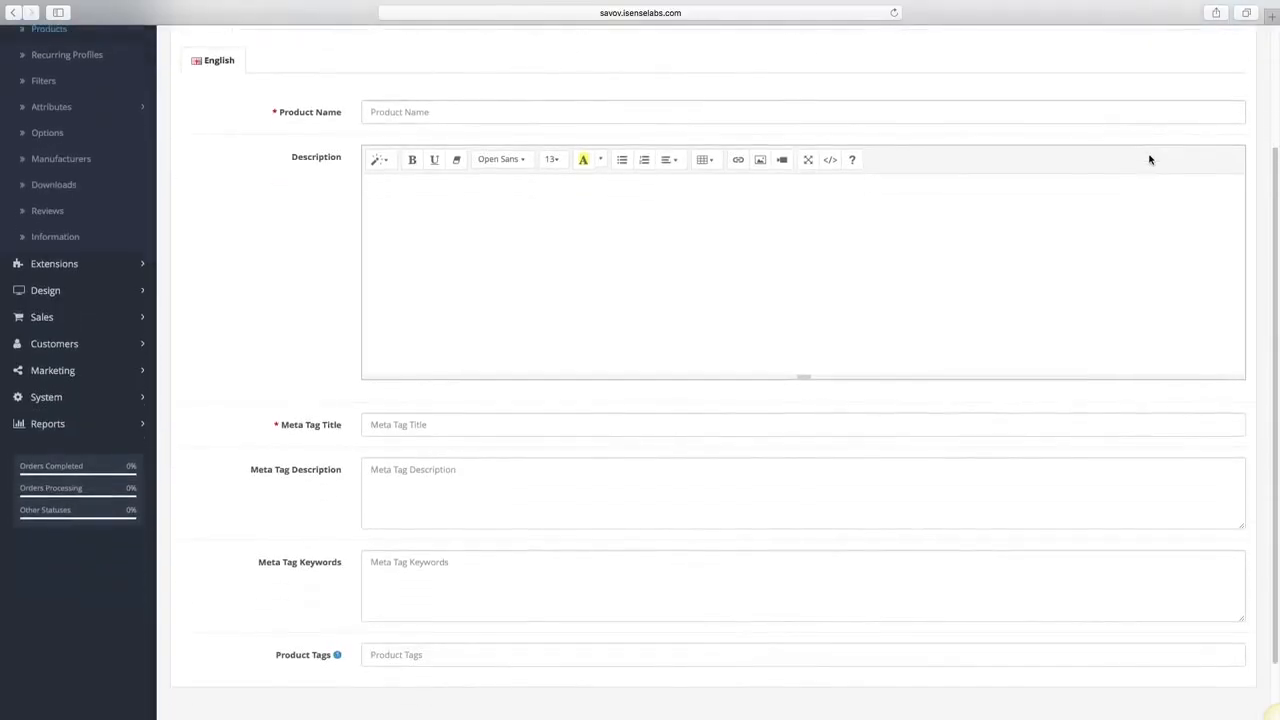
scroll(1149, 160, "down", 1)
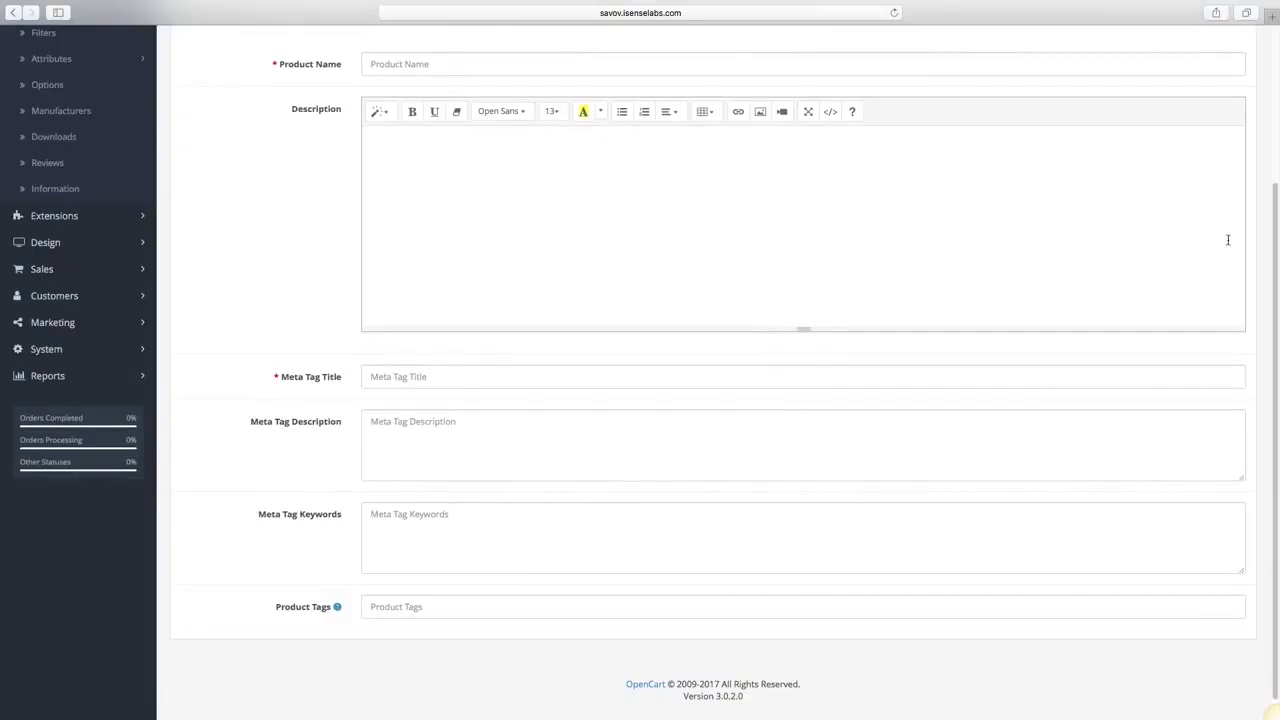
left_click(568, 69)
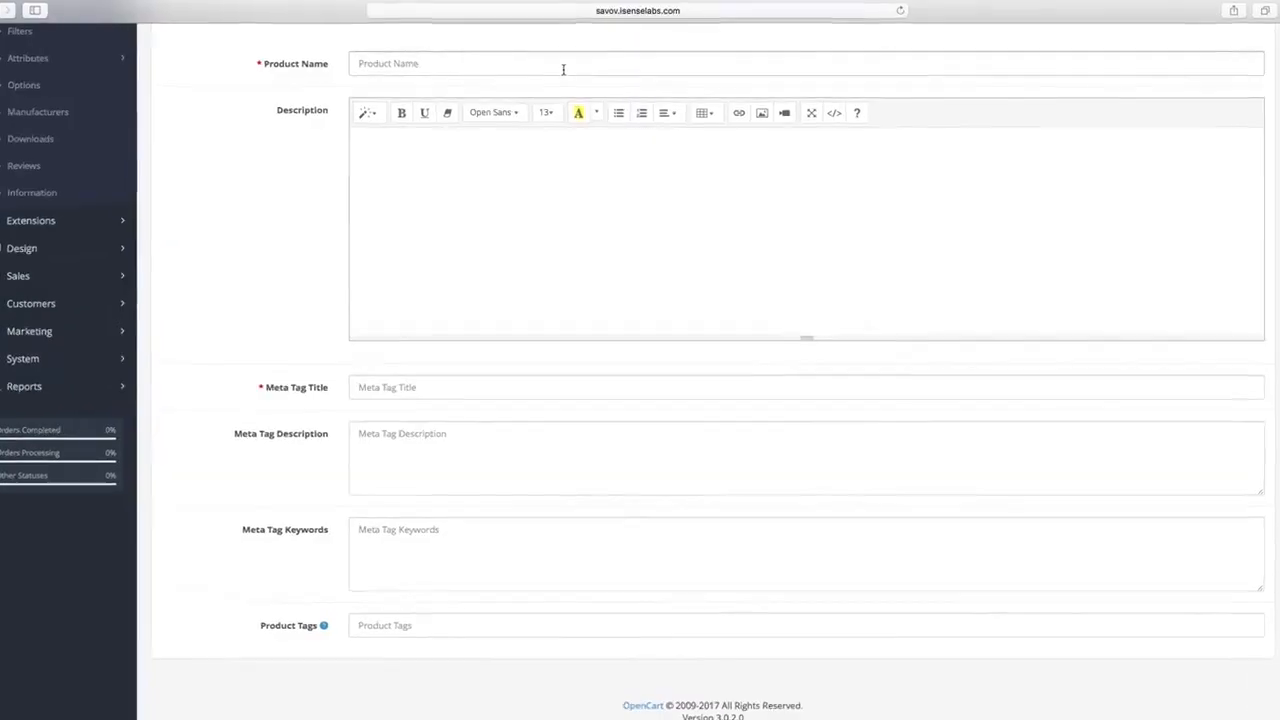
type("iPhone 7")
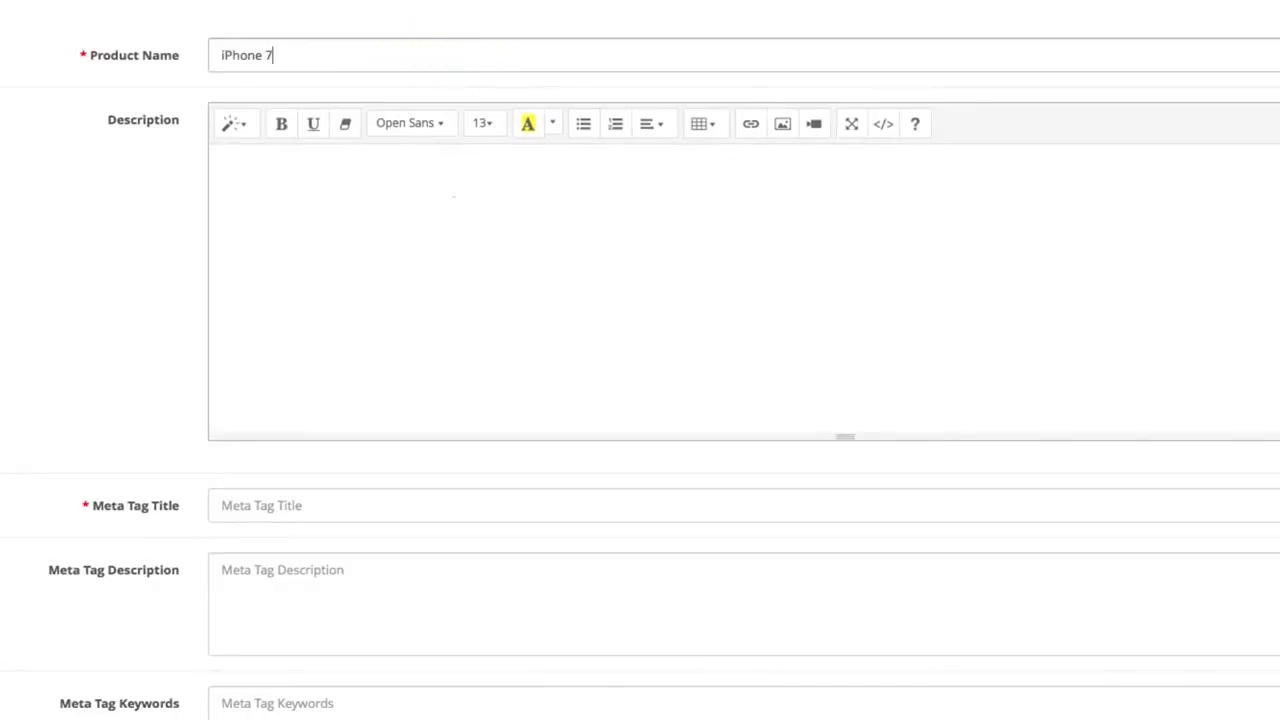
- Enter the product description "A revolutionary new device that brings the most premium mobile features to your fingertips. New camera, better screen, and a much faster processor."
left_click(482, 182)
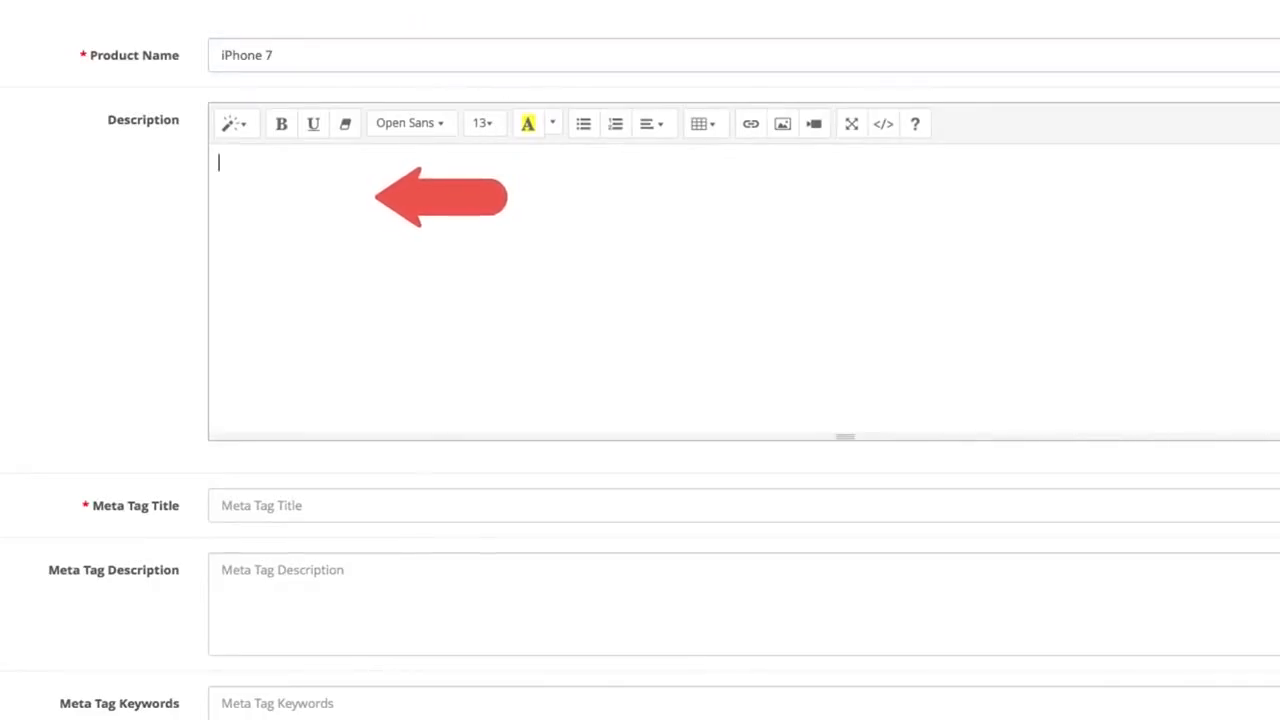
type("A revolutio")
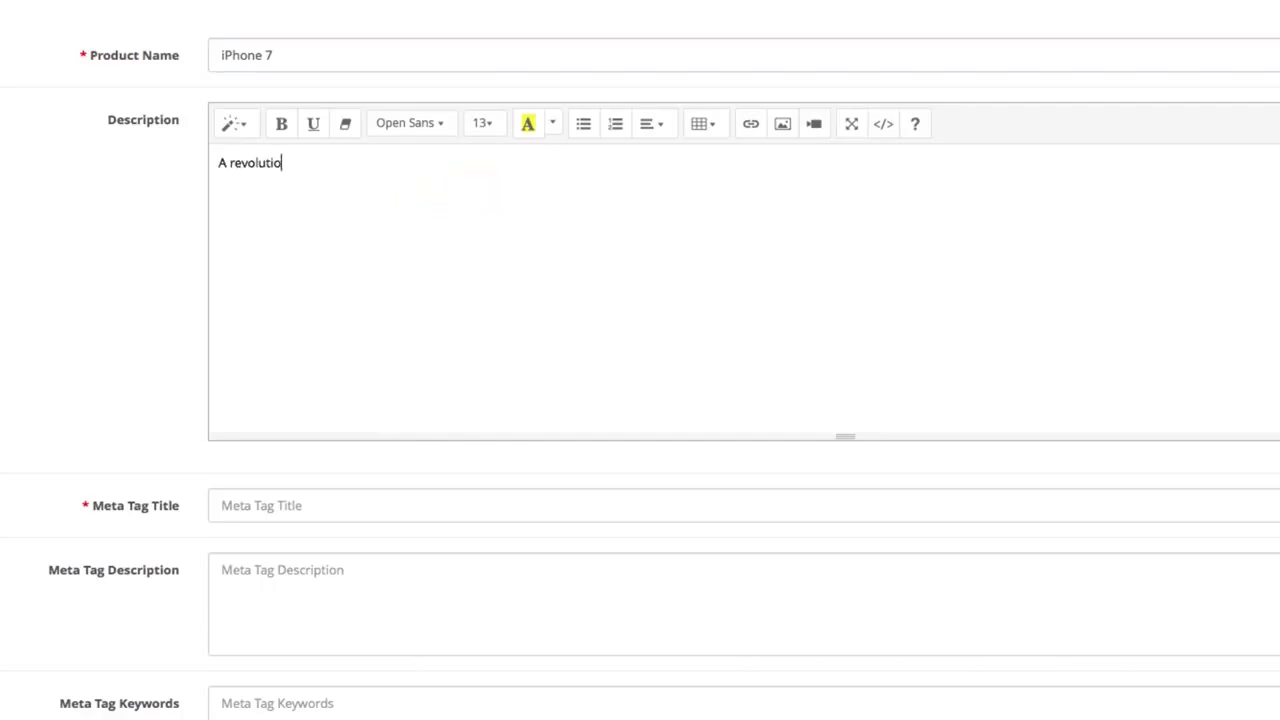
type("nary new device that brings the most p")
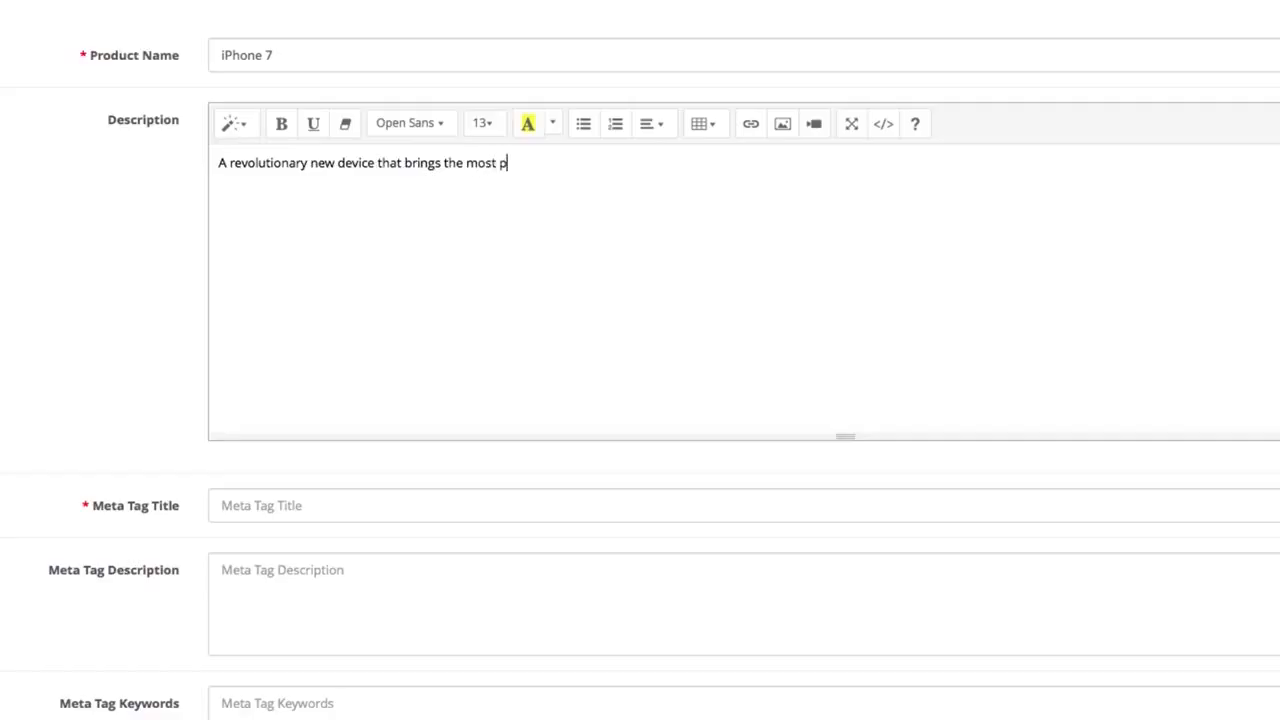
type("remium mobile features to your finger")
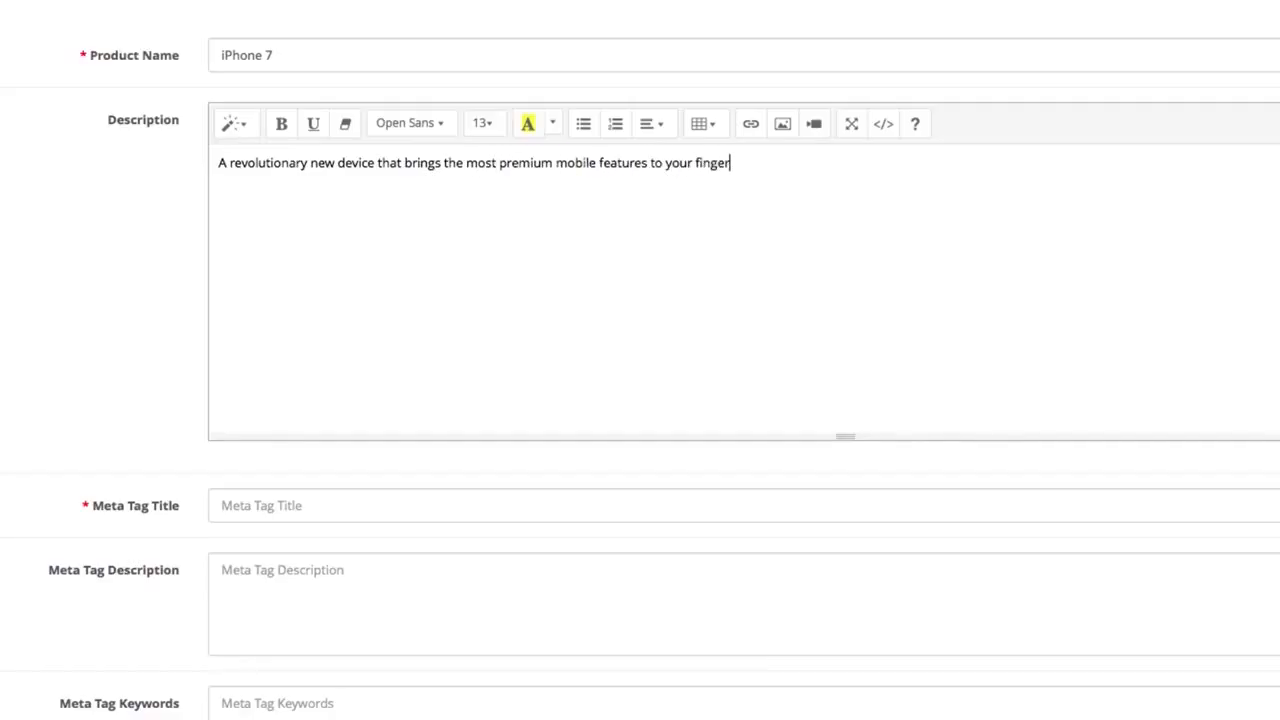
type("tips. New camera, better scr")
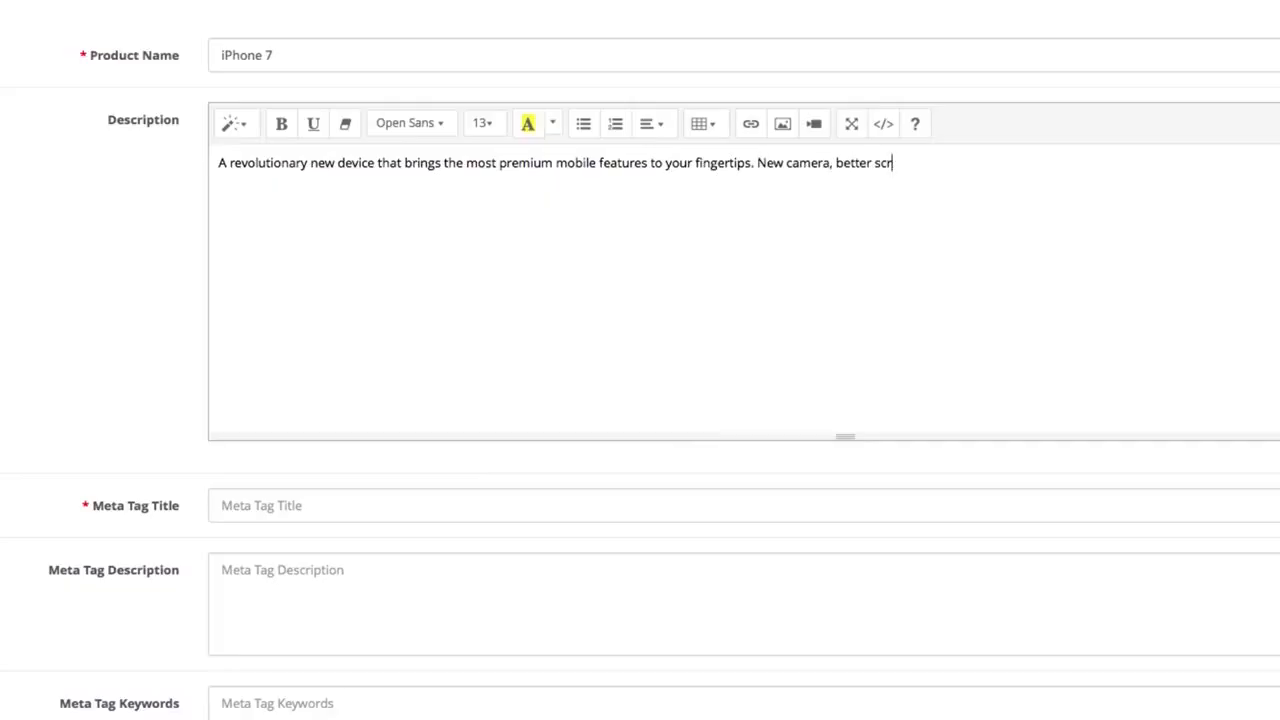
type("een, and a much faster process")
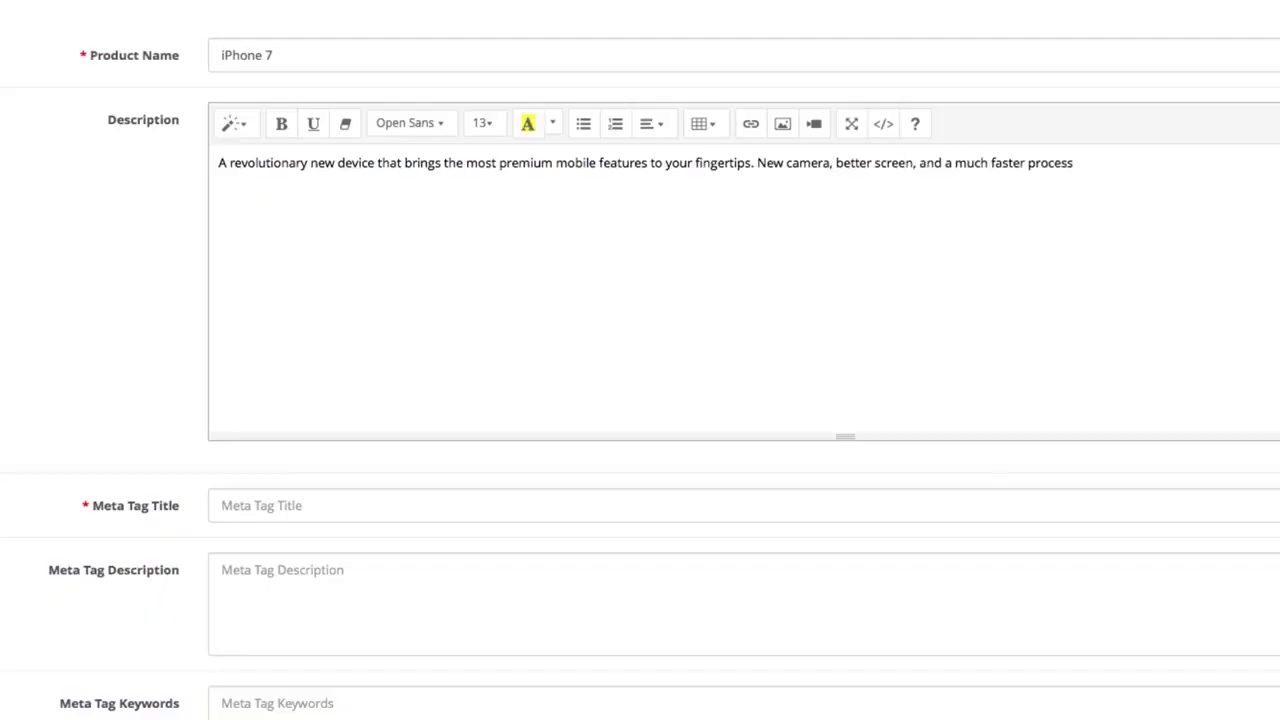
type("or.")
- Set the product's Meta Tag Title to "iPhone 7"
scroll(1217, 380, "down", 1)
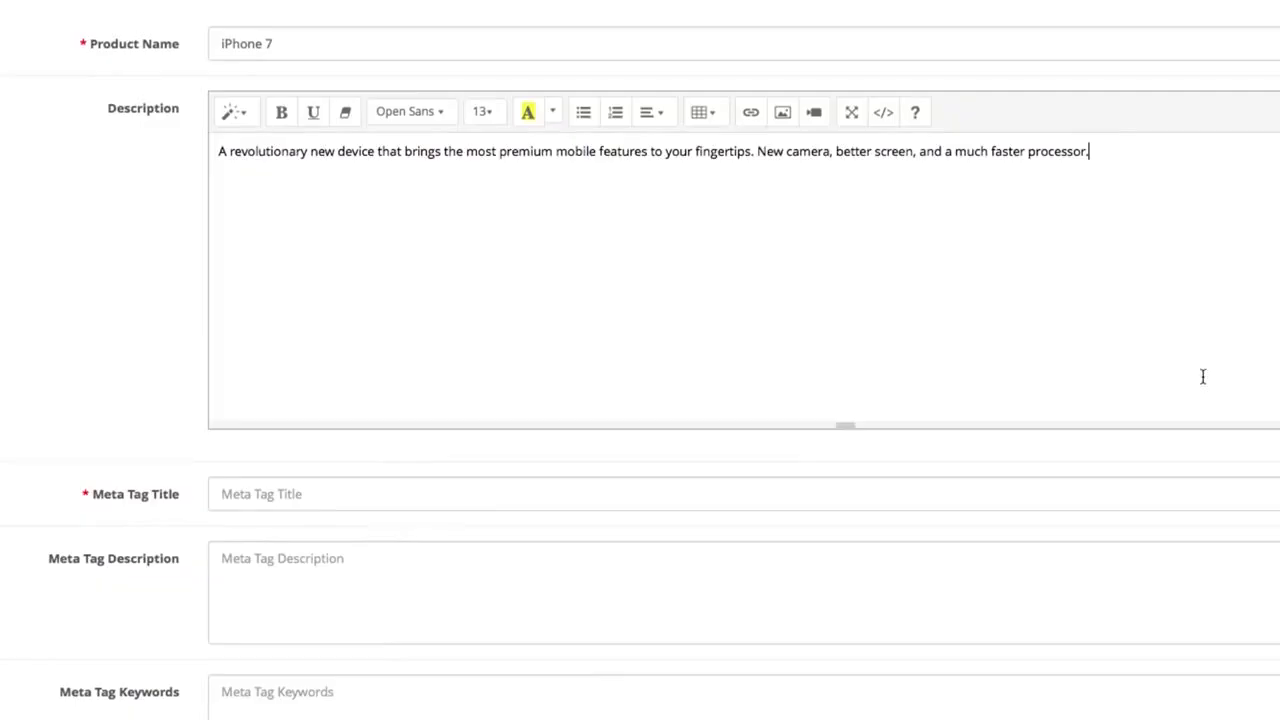
left_click(500, 490)
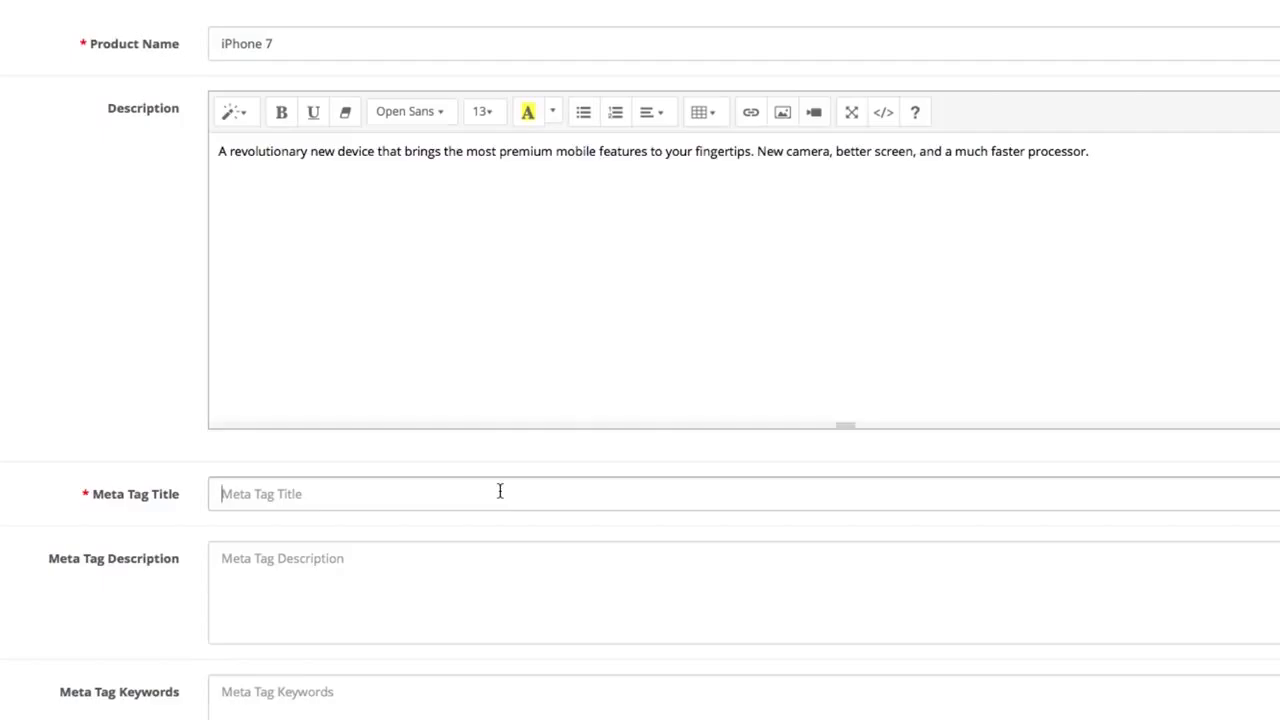
type("iPhone 7")
- Set the Meta Tag Description to "The iPhone is available. Purchase the most desired smartphone now!"
left_click(422, 581)
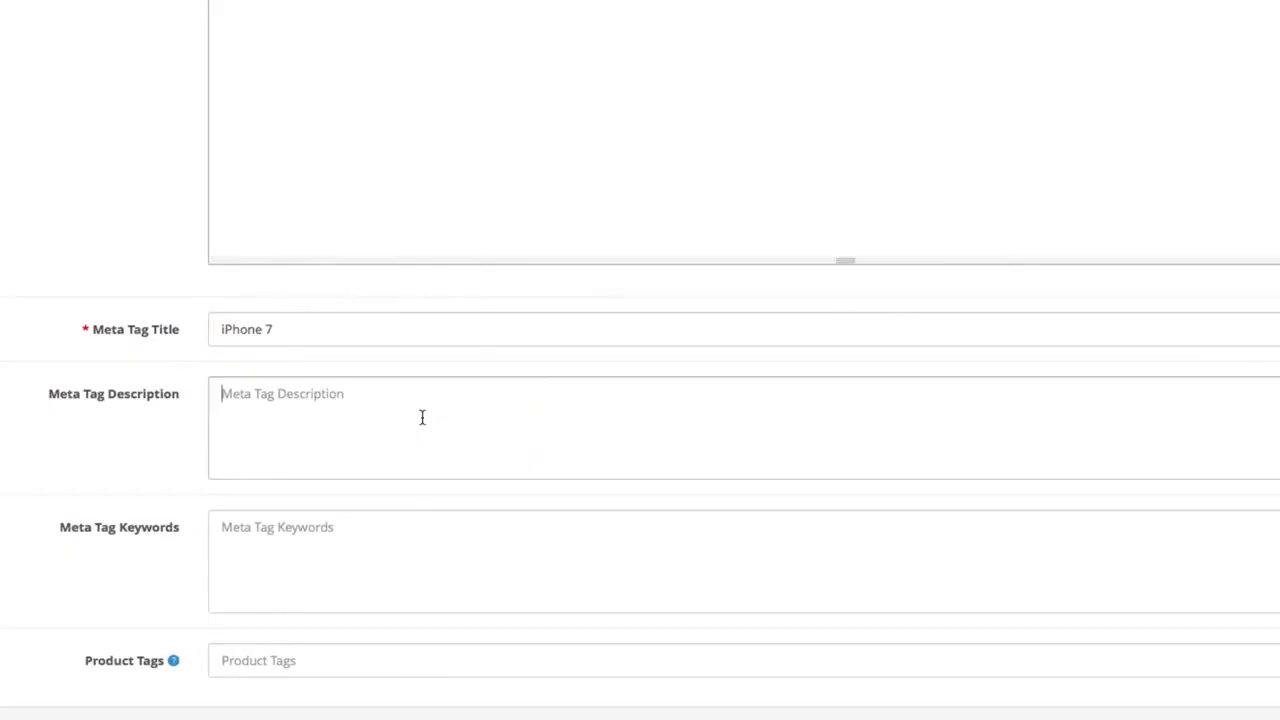
type("T")
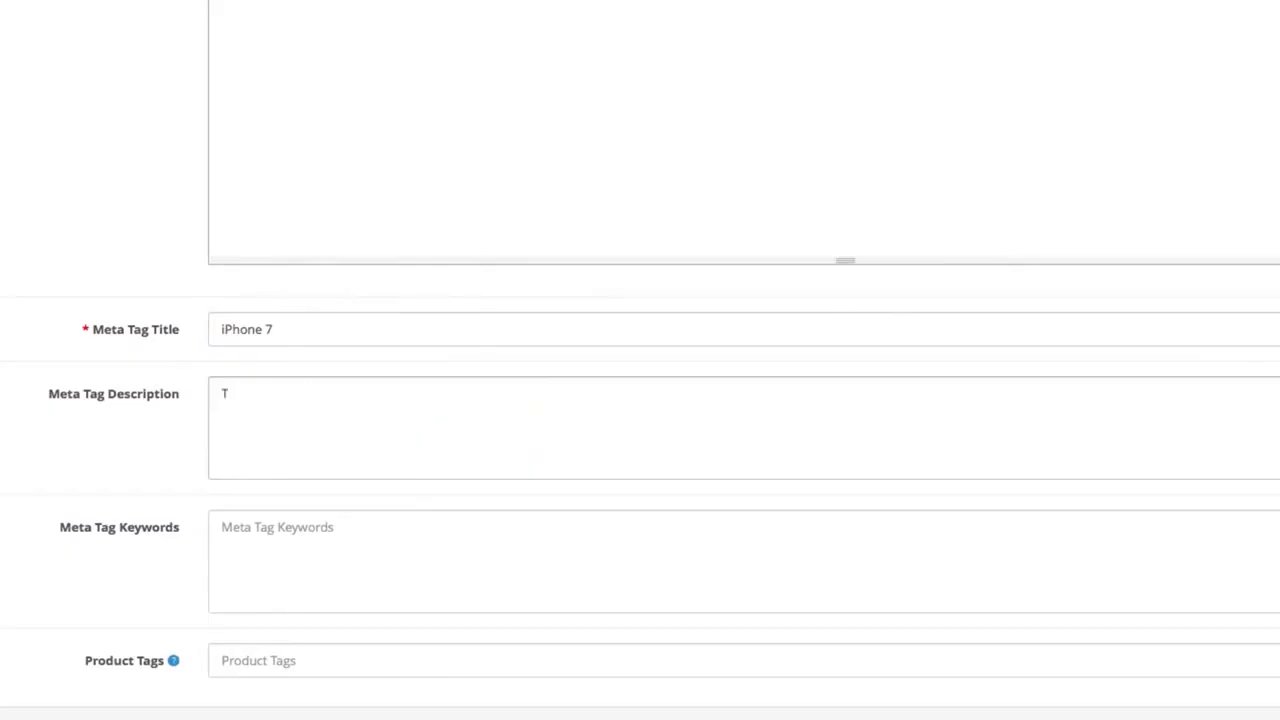
type("he iPhone is available.")
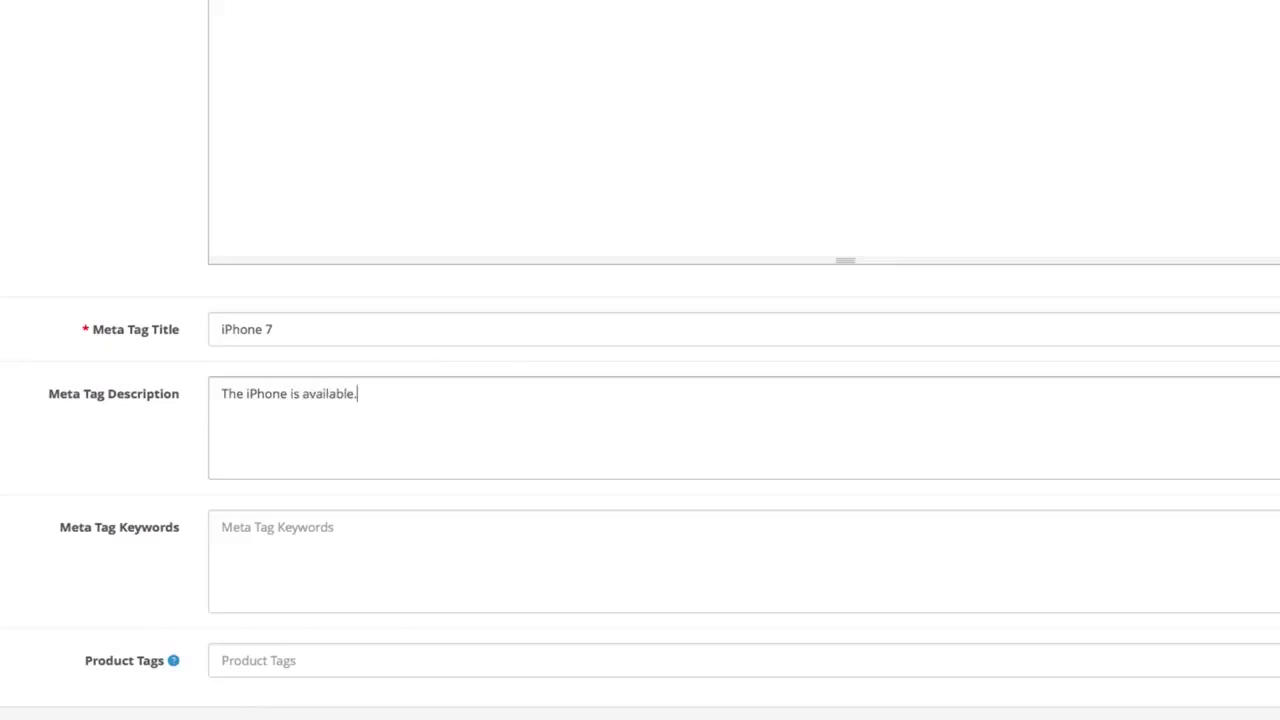
type(" Purchase th")
type("e most de")
key("BackSpace")
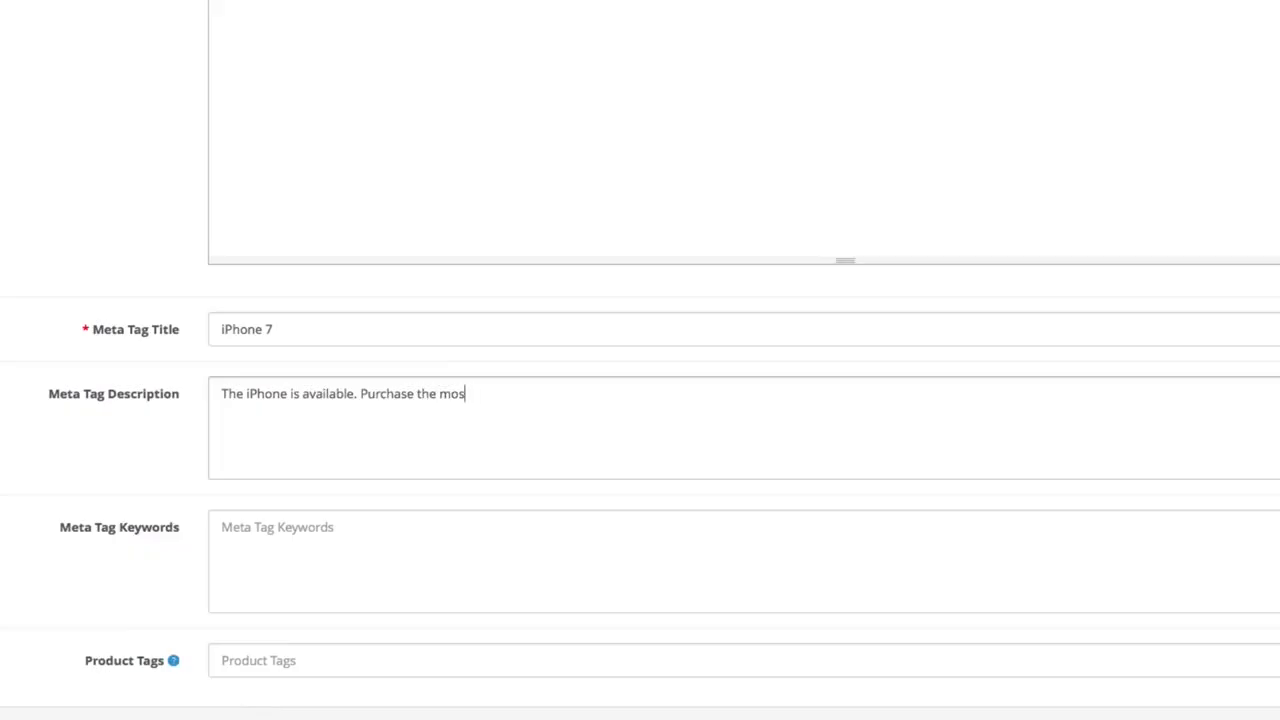
type("t desired smartp")
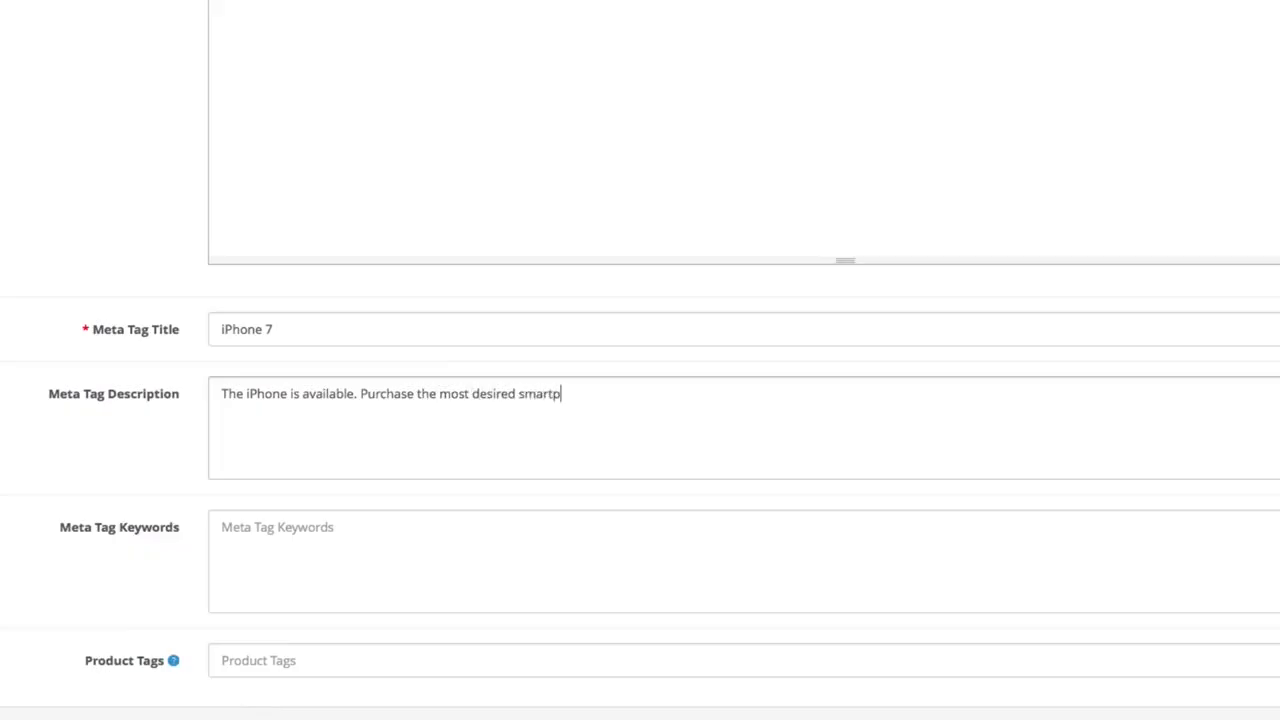
type("hone now!")
- Enter the Meta Tag Keywords "Apple iPhone, iPhone, iPhone Price, iPhones for Sale, iPhone deals"
left_click(483, 535)
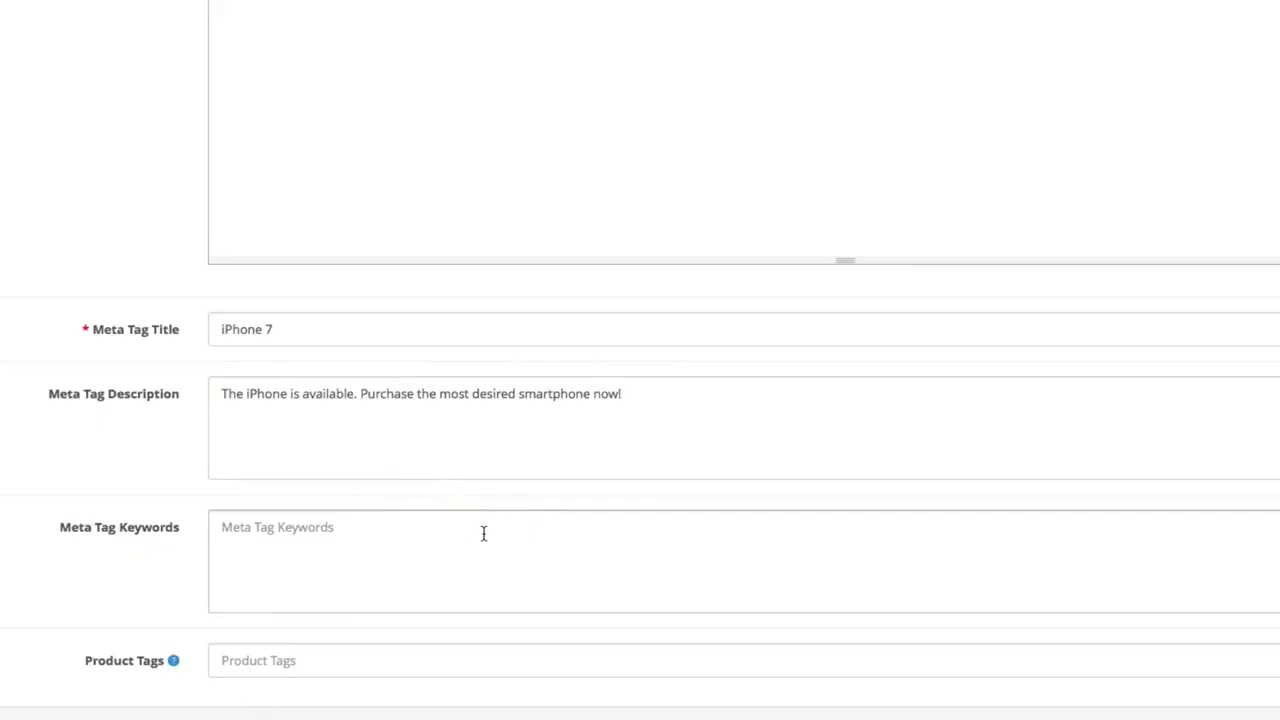
type("Ap")
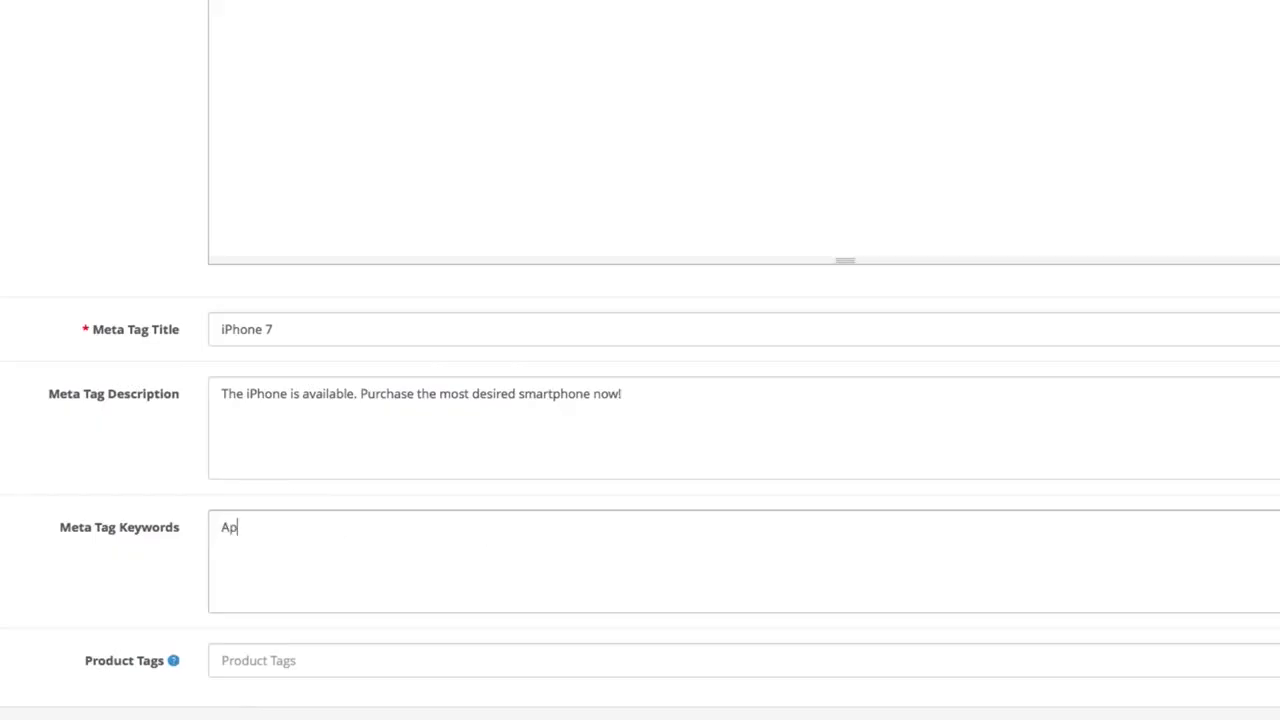
type("ple iPhone, iPhone ")
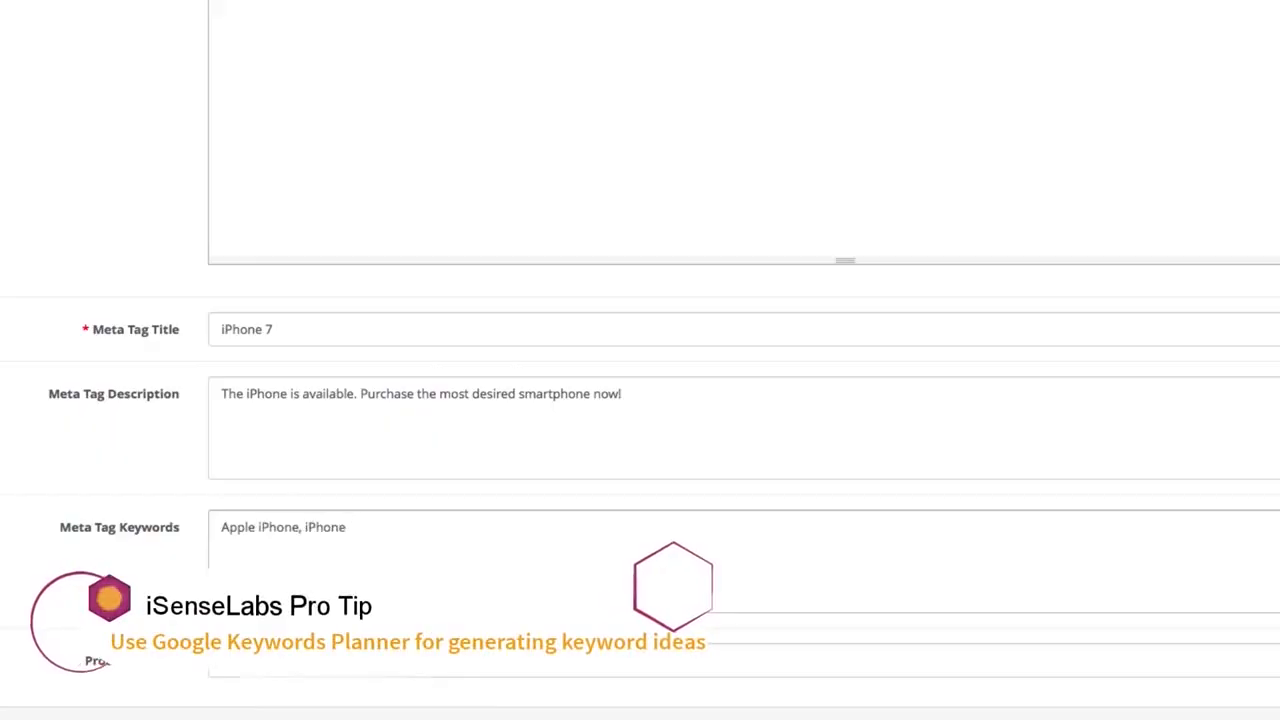
type(", ")
type("i")
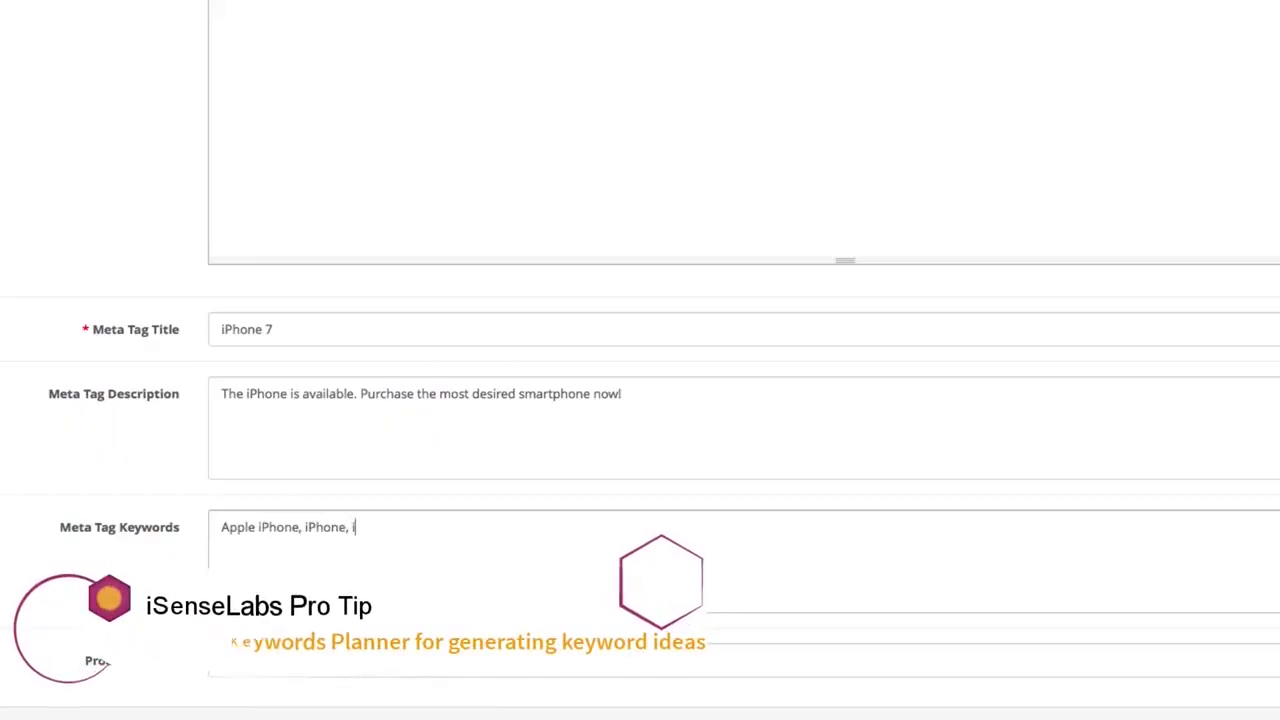
type("Phone Price,")
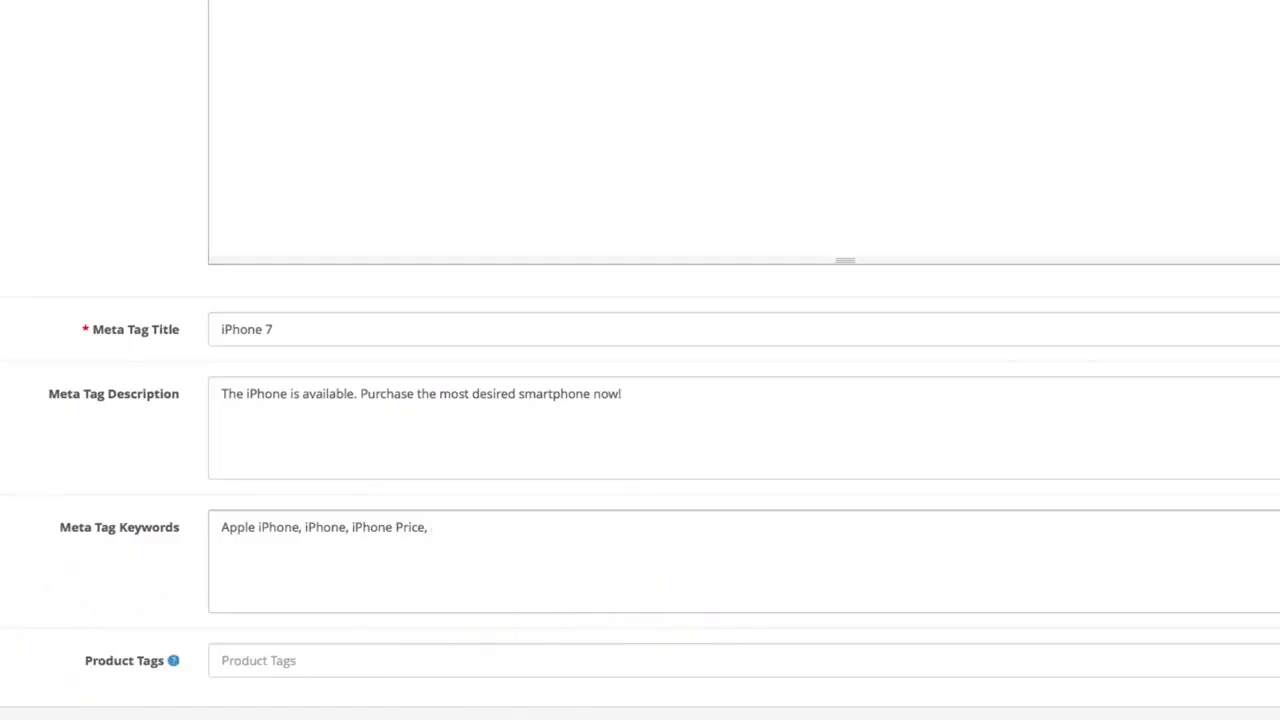
type(" iPhones for Sale, iPhone dea")
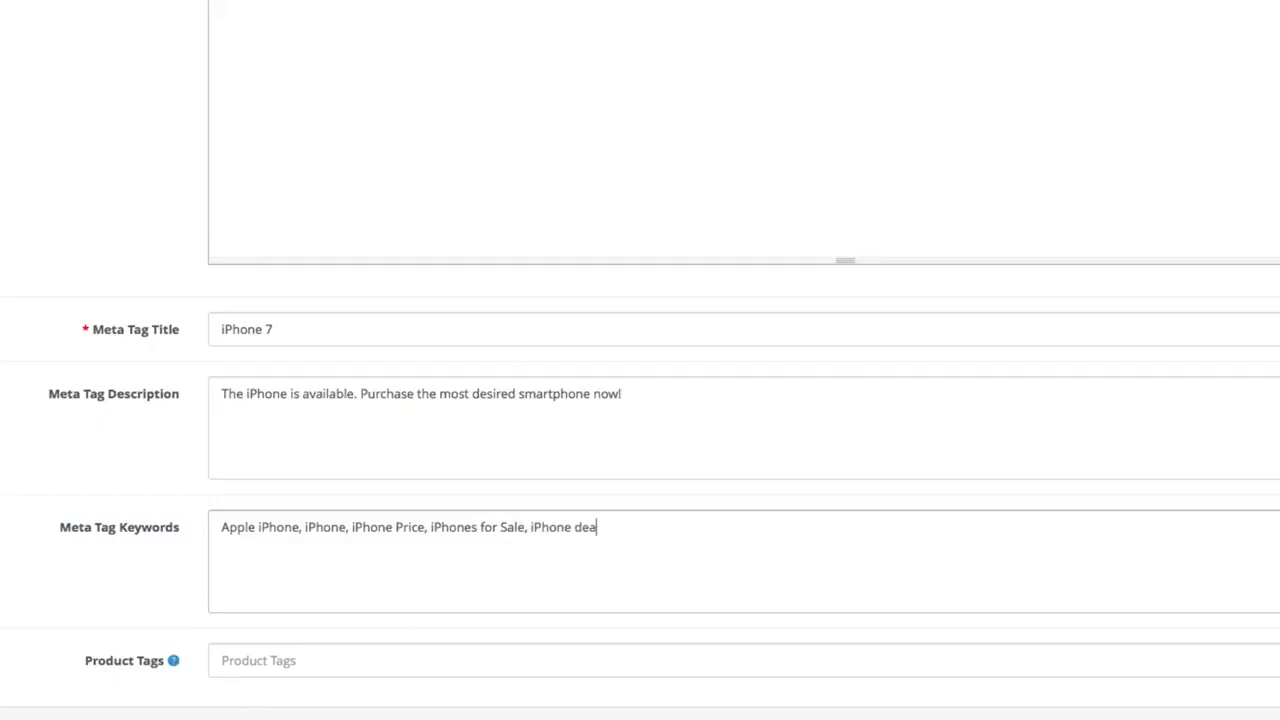
type("ls")
- Enter the Product Tags "iPhone, iPhone 7, Apple, Smartphone, iOS"
left_click(480, 649)
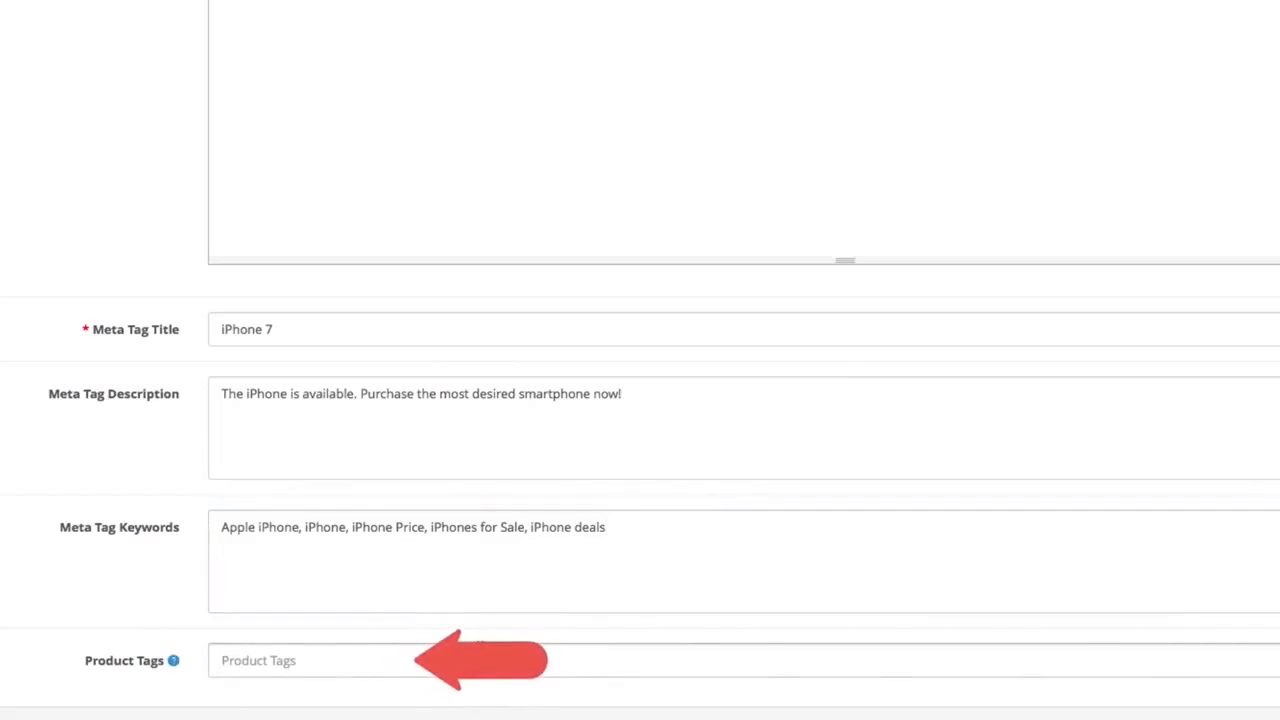
type("iPhone")
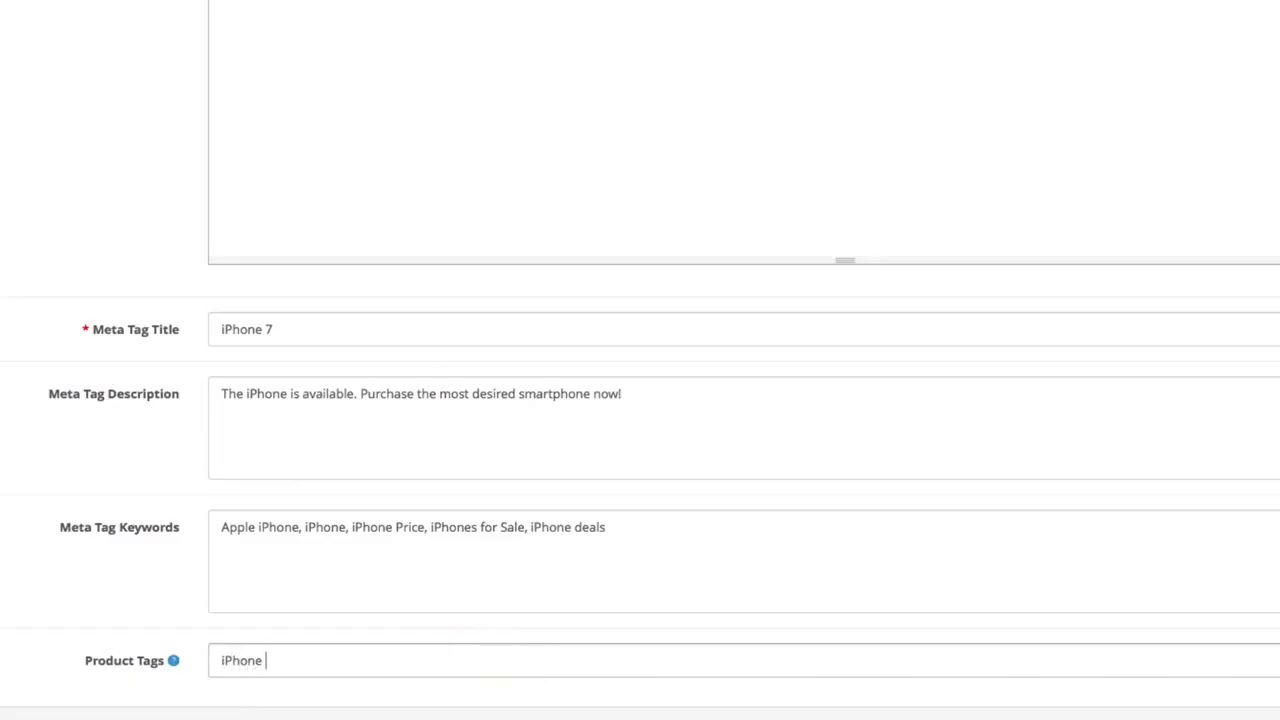
type(", iPhone 7, Apple, Smart")
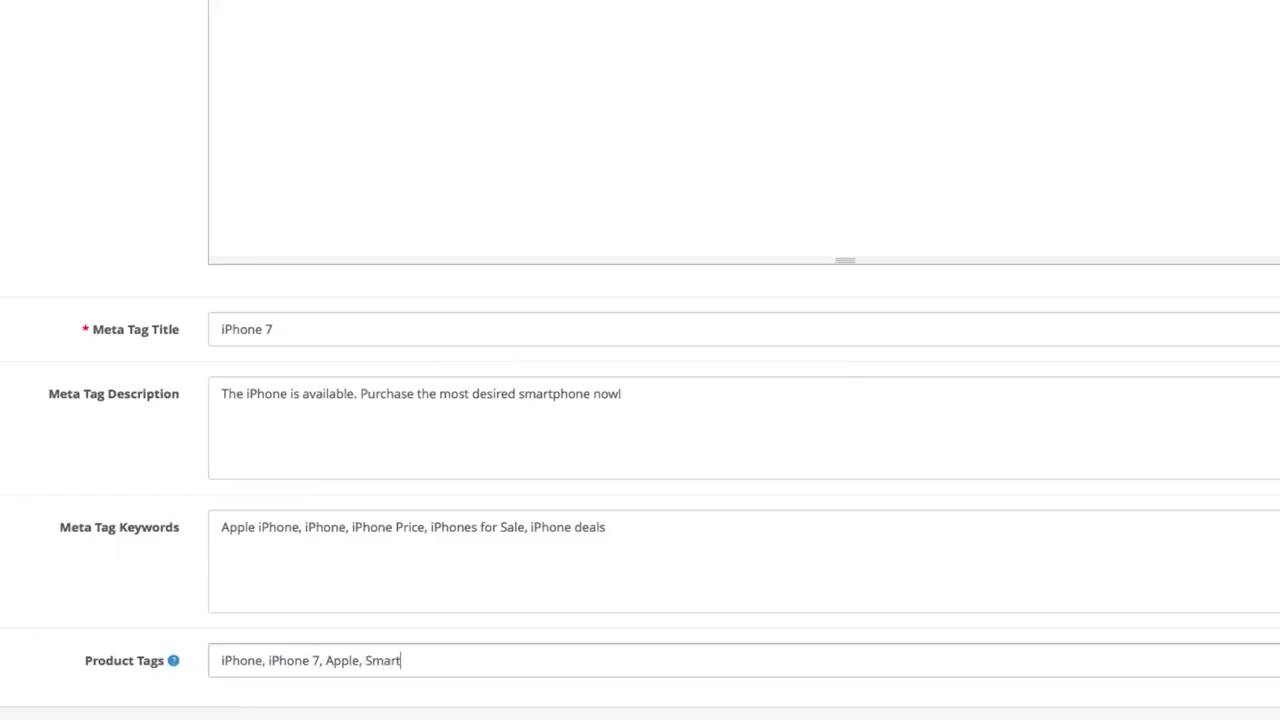
type("phone, iOS")
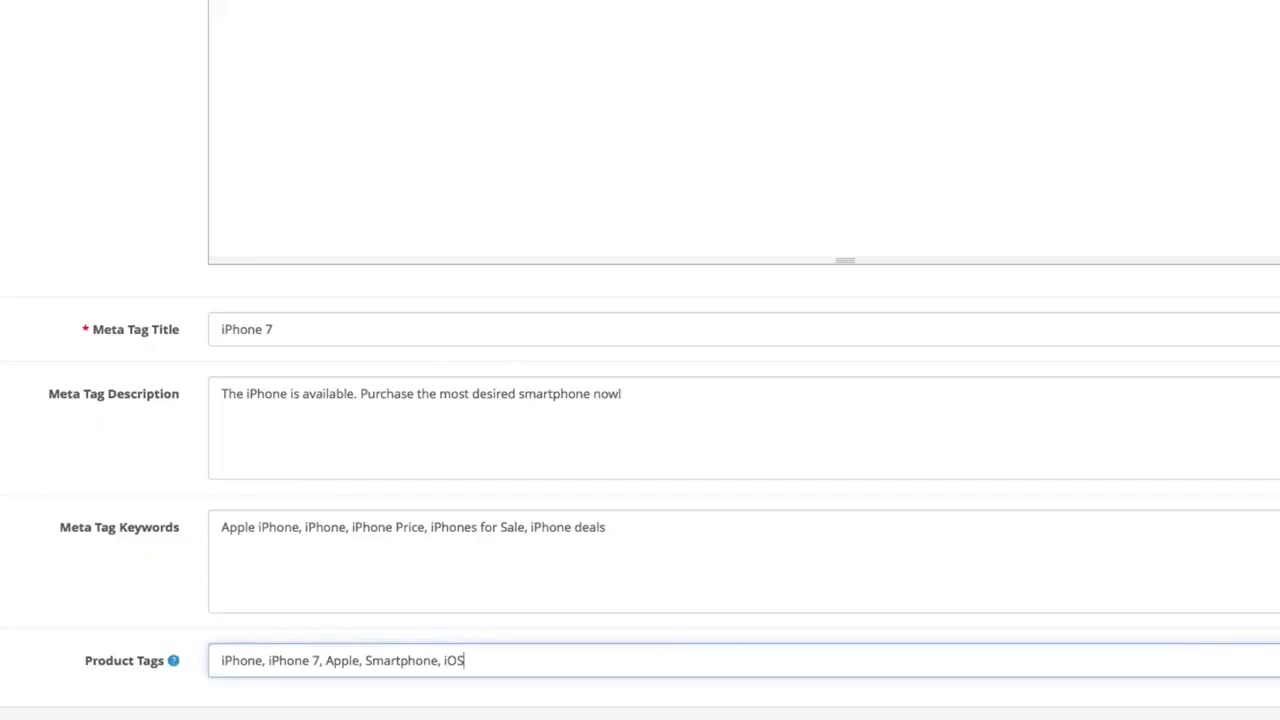
- Set the Model in the product's data settings to "iPhone 7"
scroll(957, 497, "up", 4)
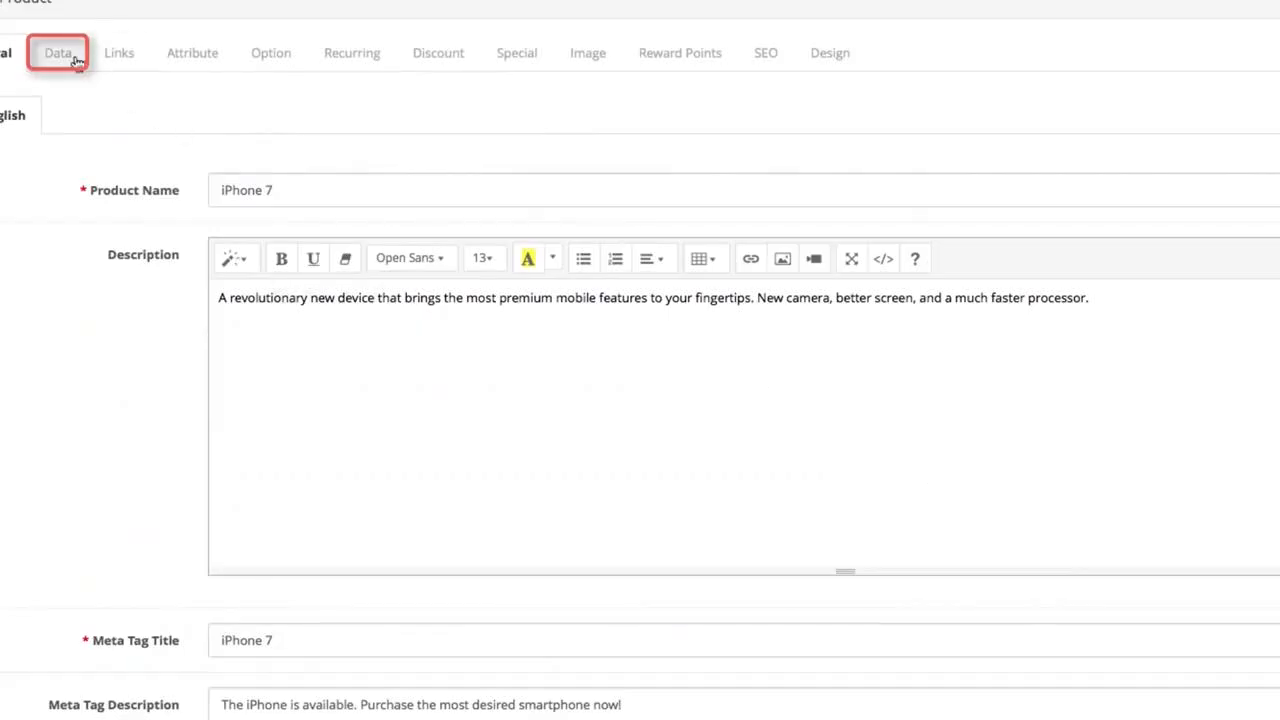
left_click(58, 53)
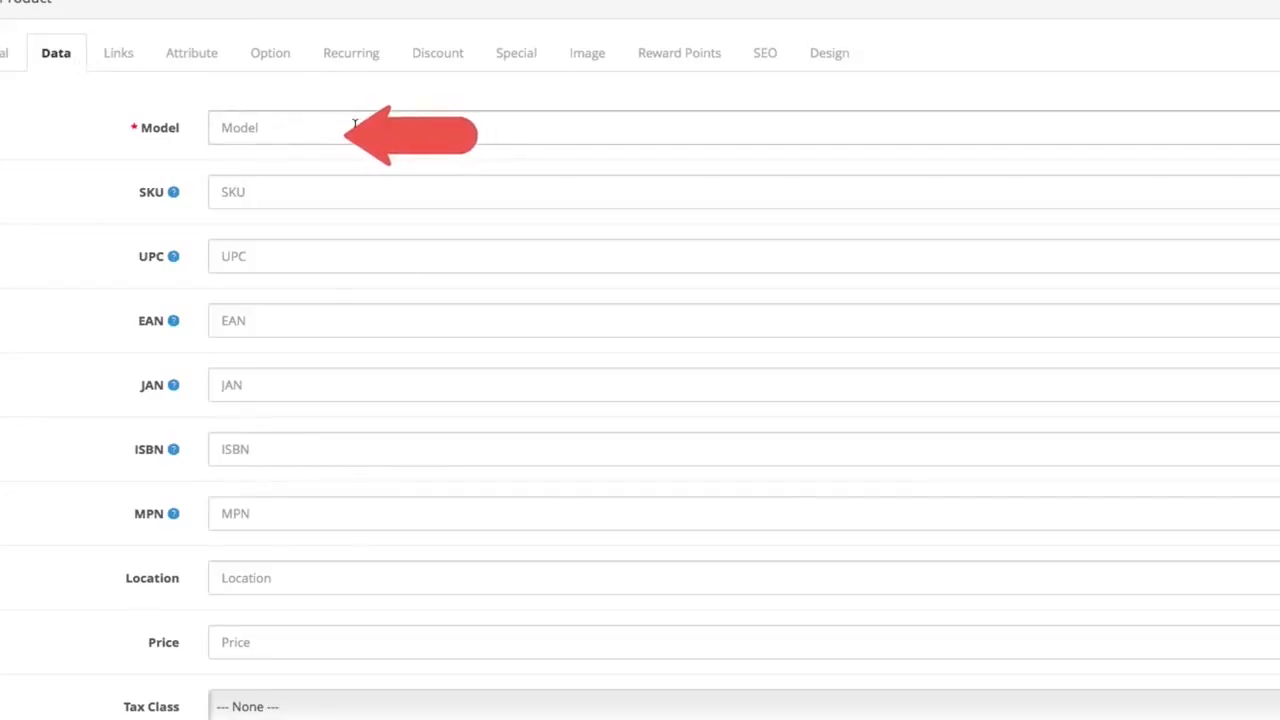
type("iPhone ")
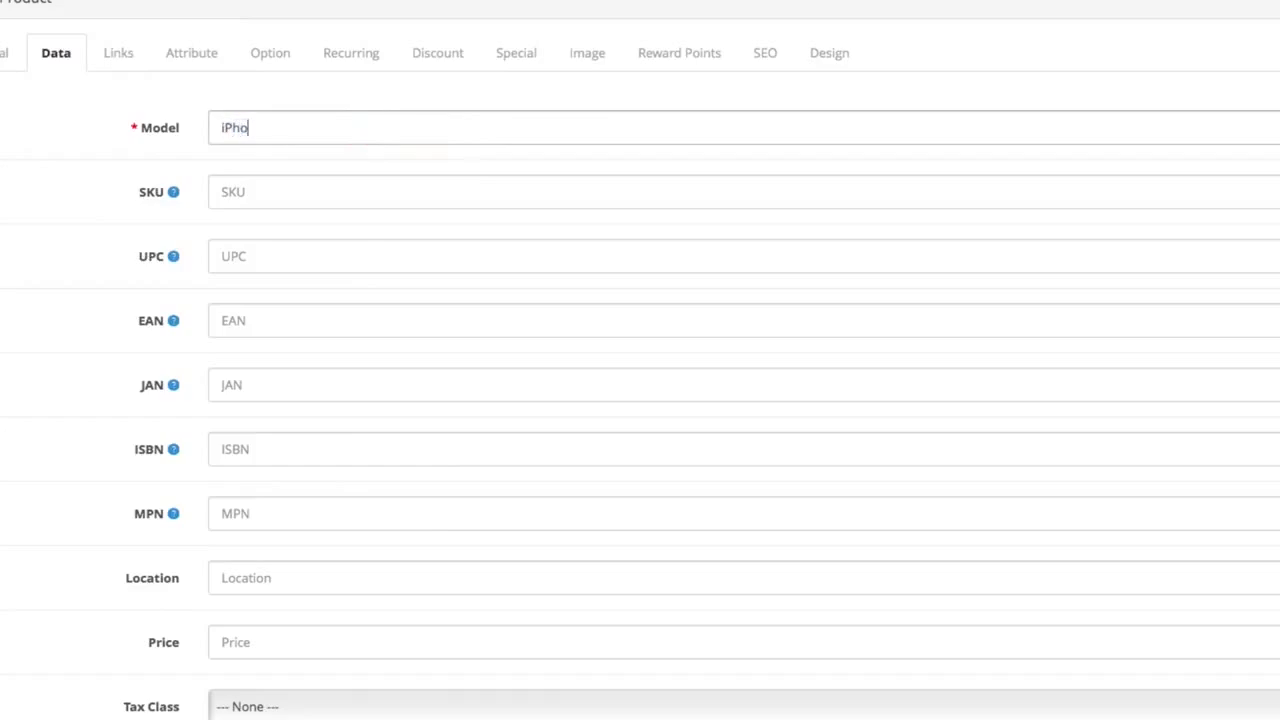
type("7")
scroll(571, 349, "down", 1)
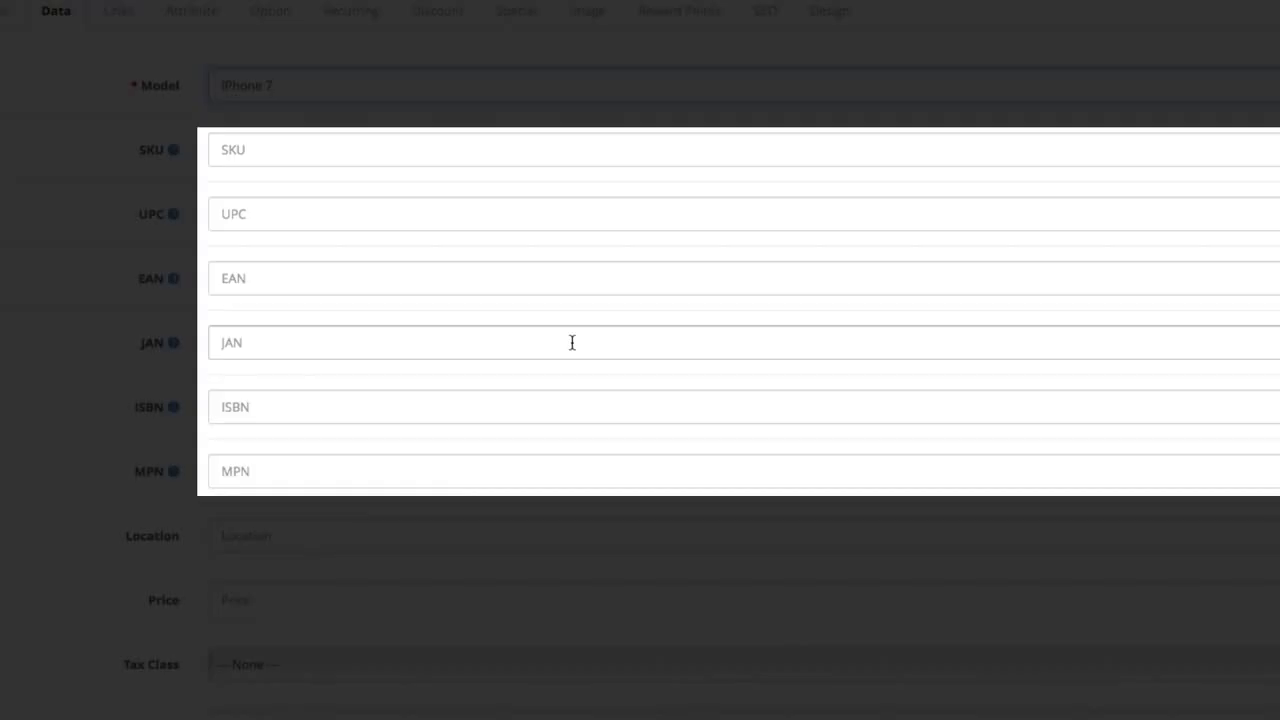
- Set the product's Price to 499.98
scroll(572, 343, "down", 3)
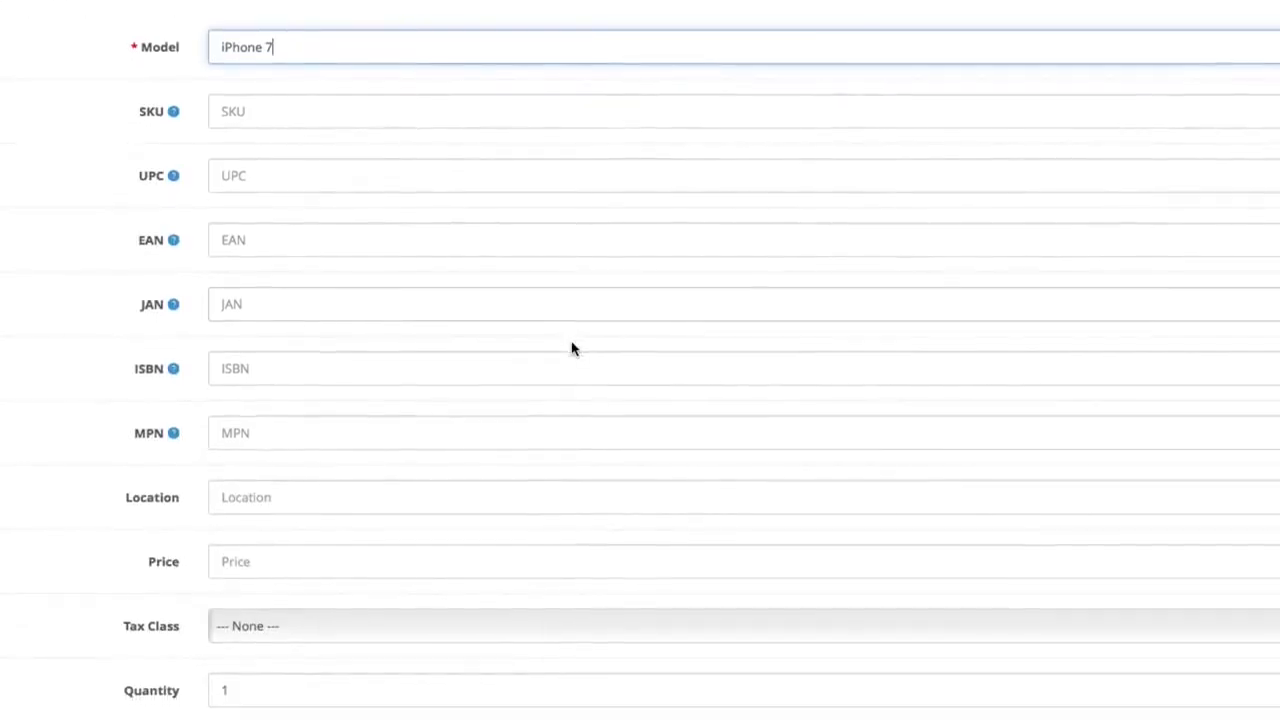
left_click(554, 393)
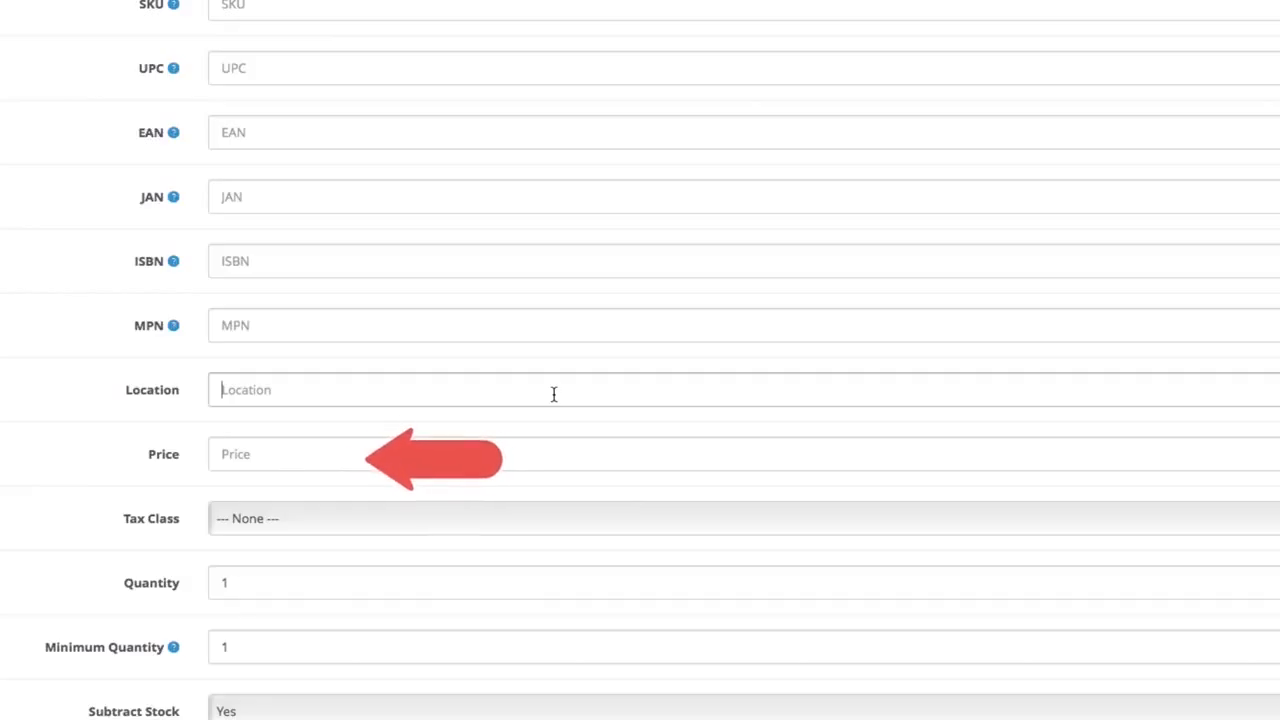
scroll(554, 393, "down", 1)
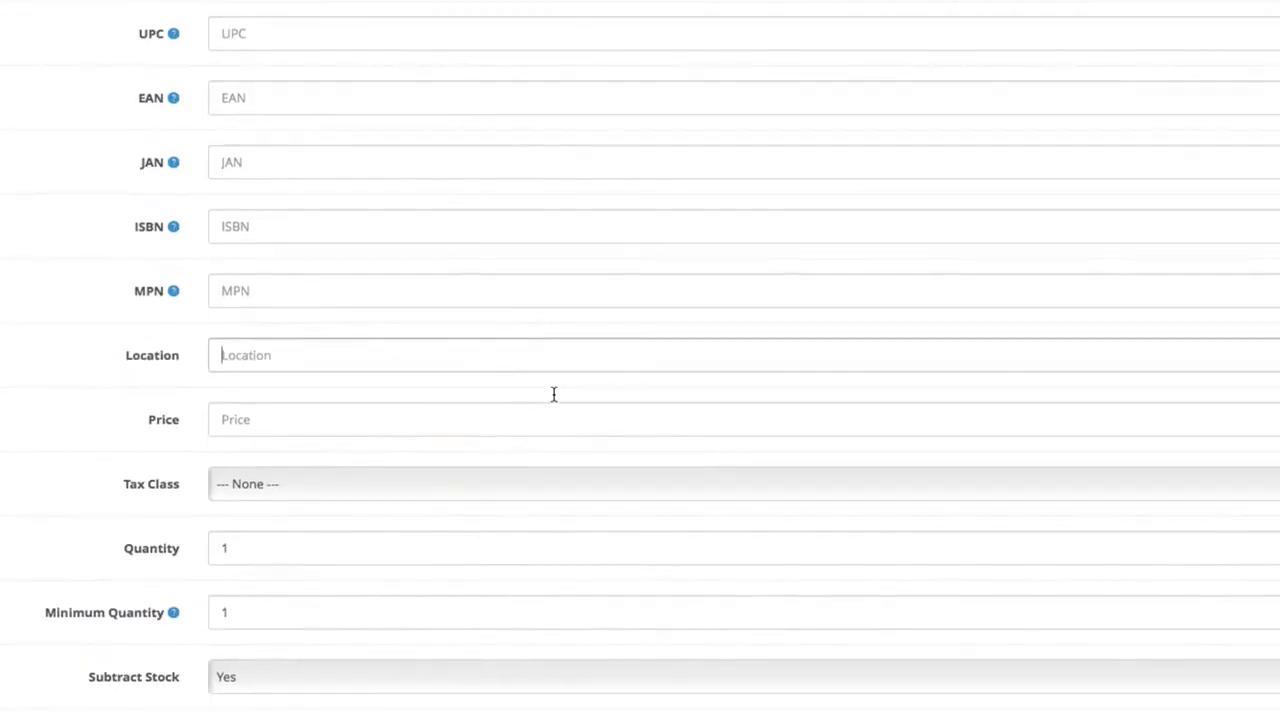
left_click(538, 421)
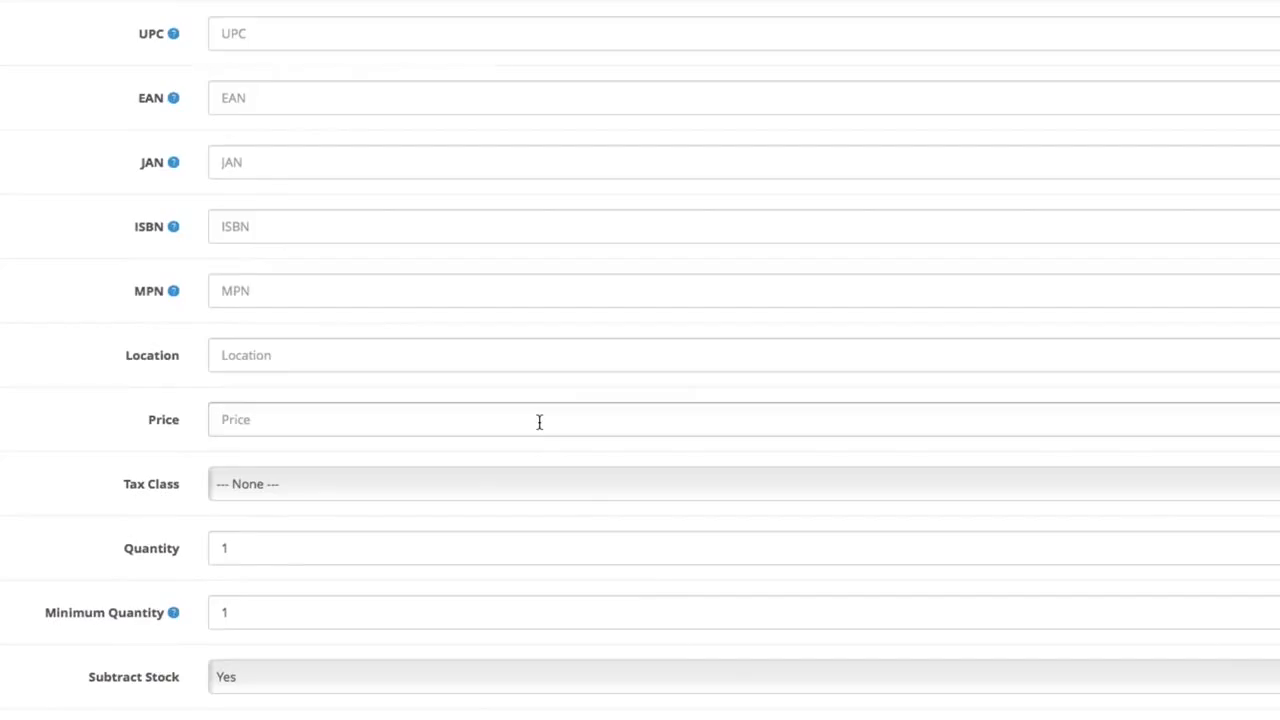
type("499")
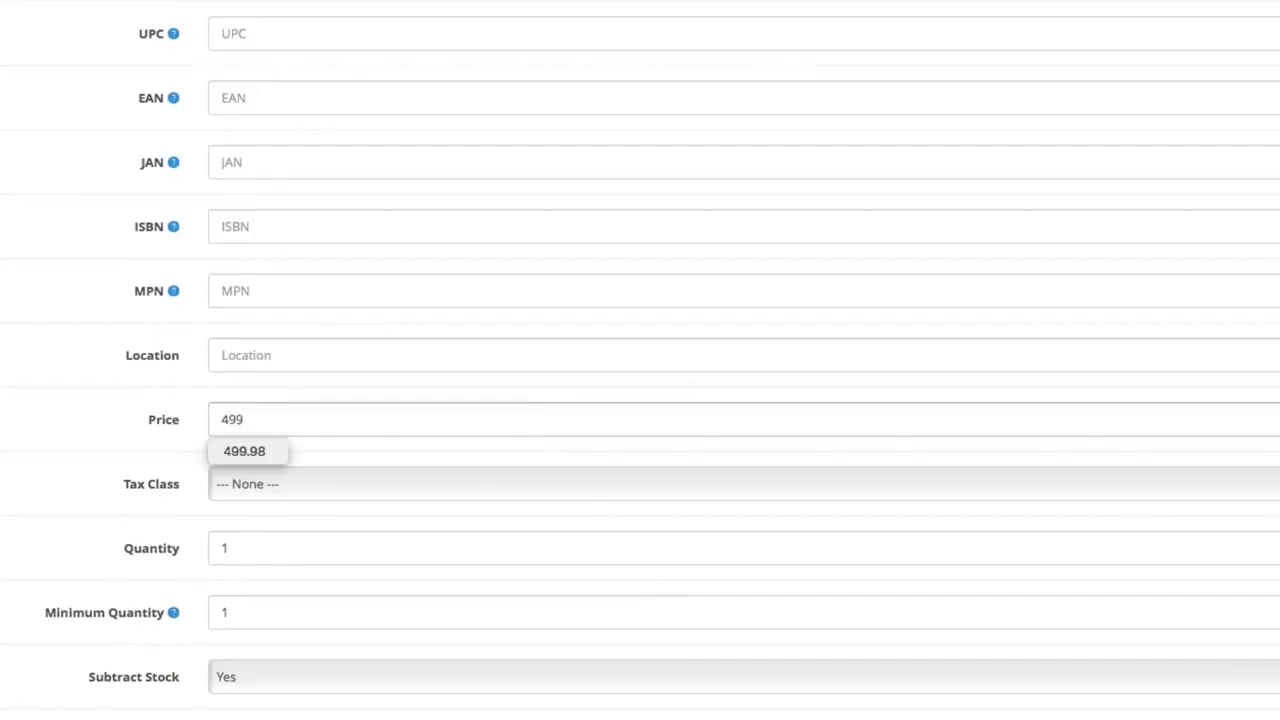
type(".98")
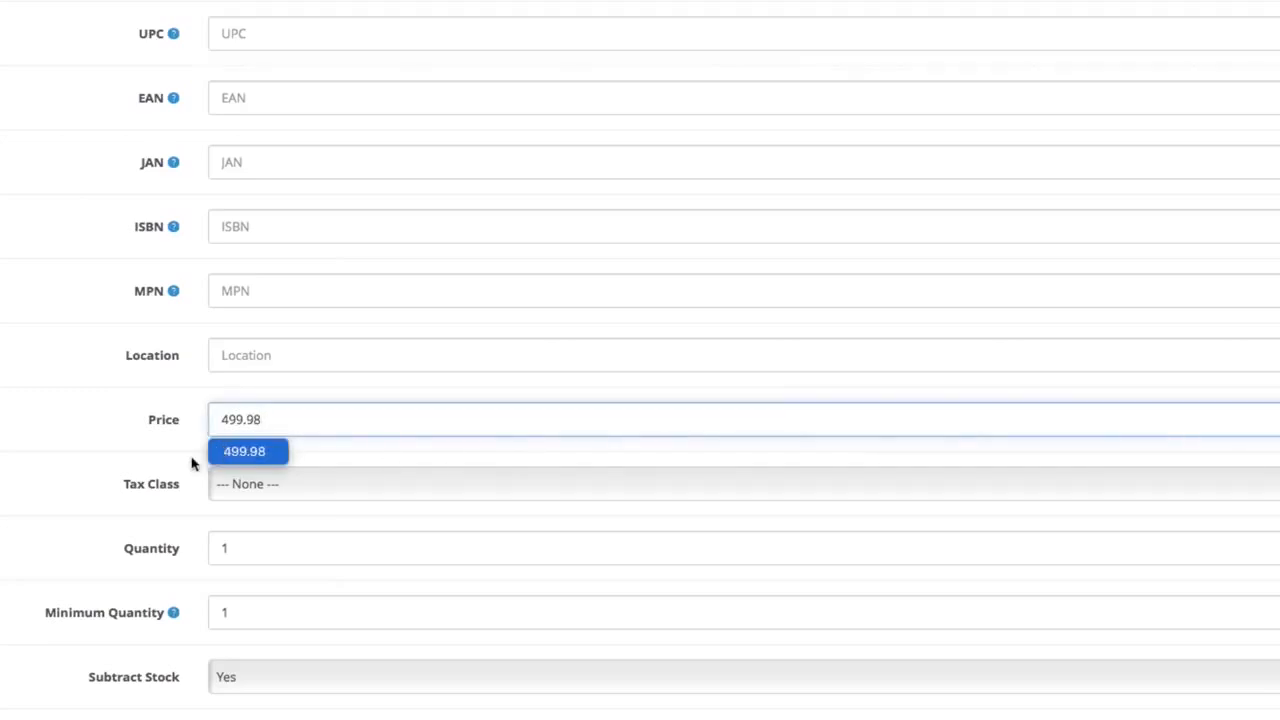
left_click(127, 457)
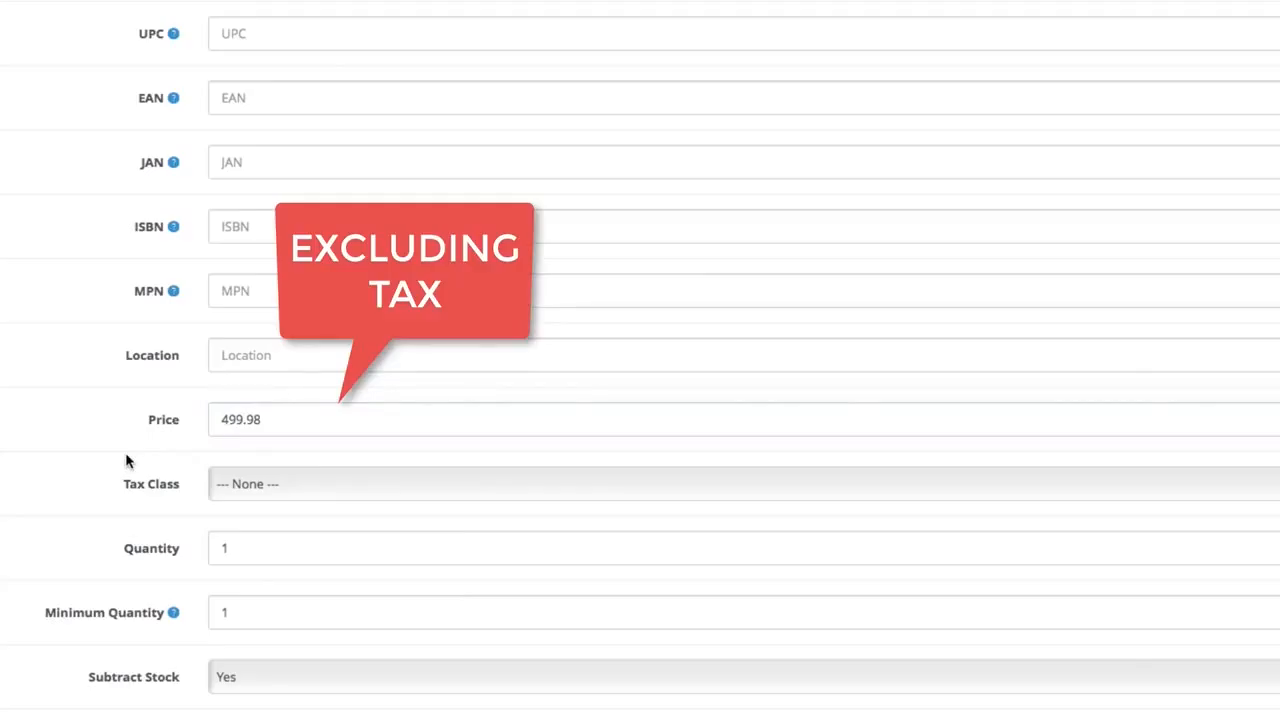
- Assign the Taxable Goods tax class to the product
scroll(126, 457, "down", 1)
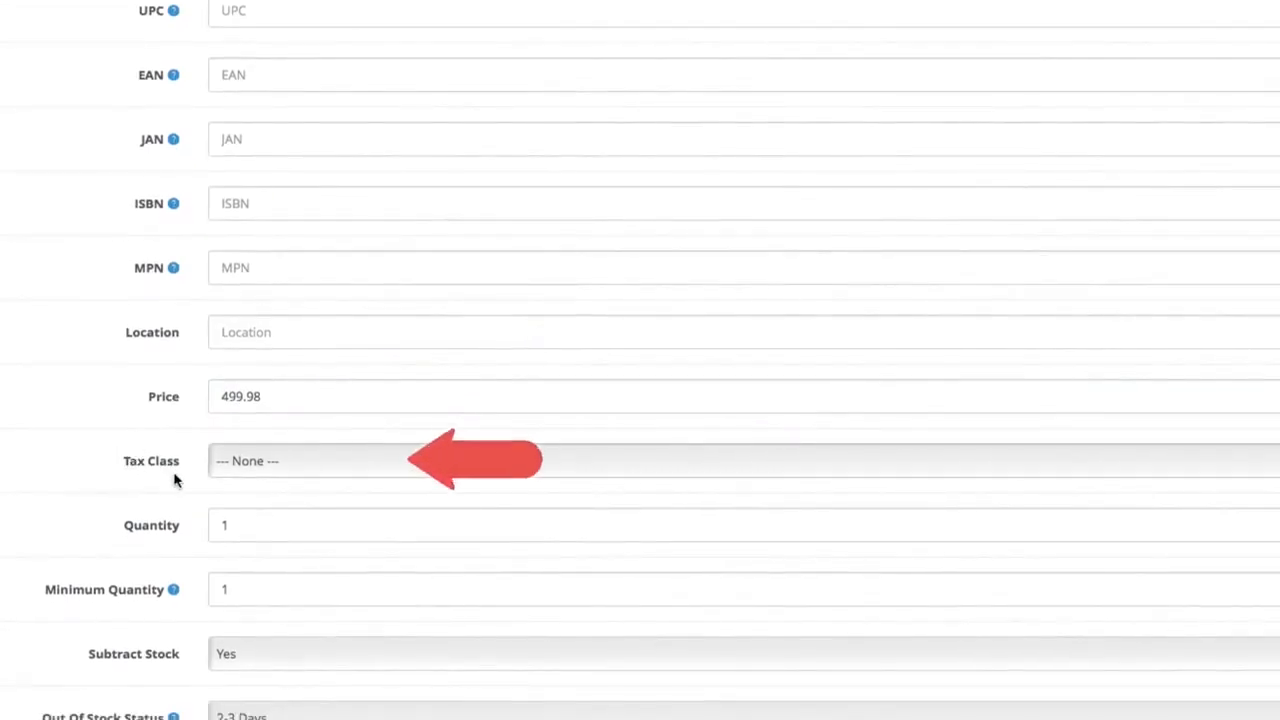
left_click(258, 460)
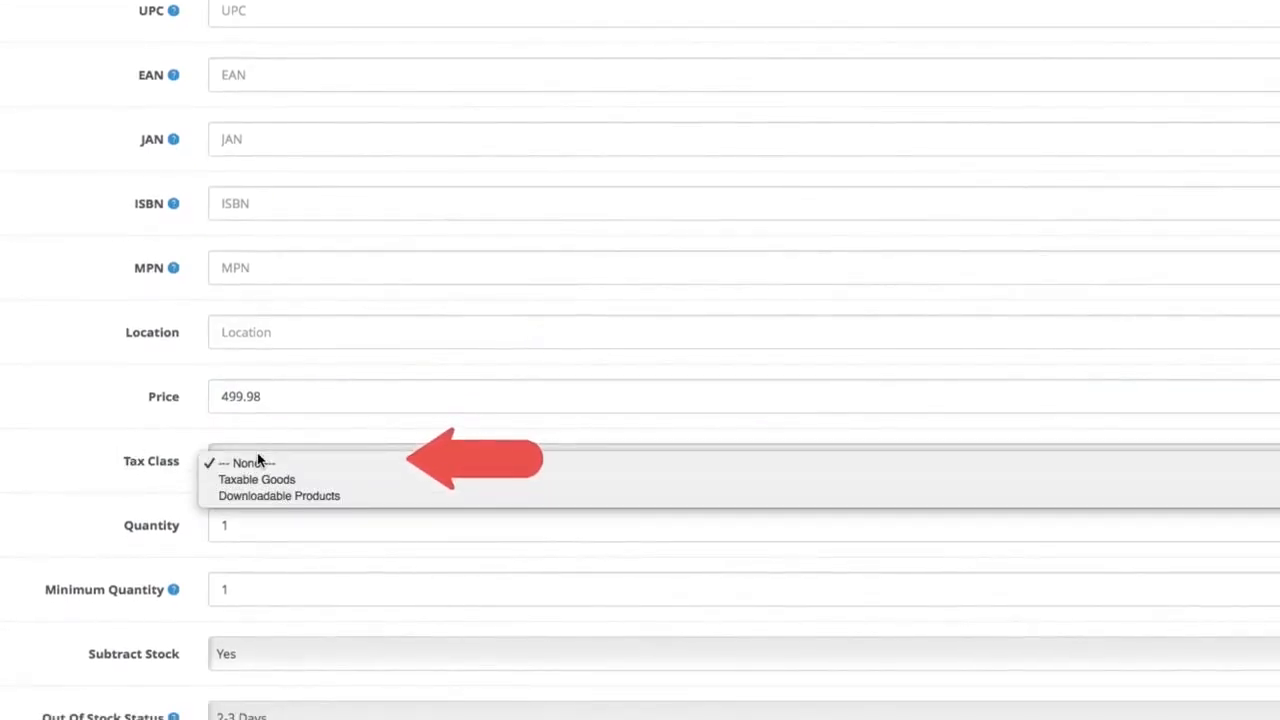
left_click(312, 479)
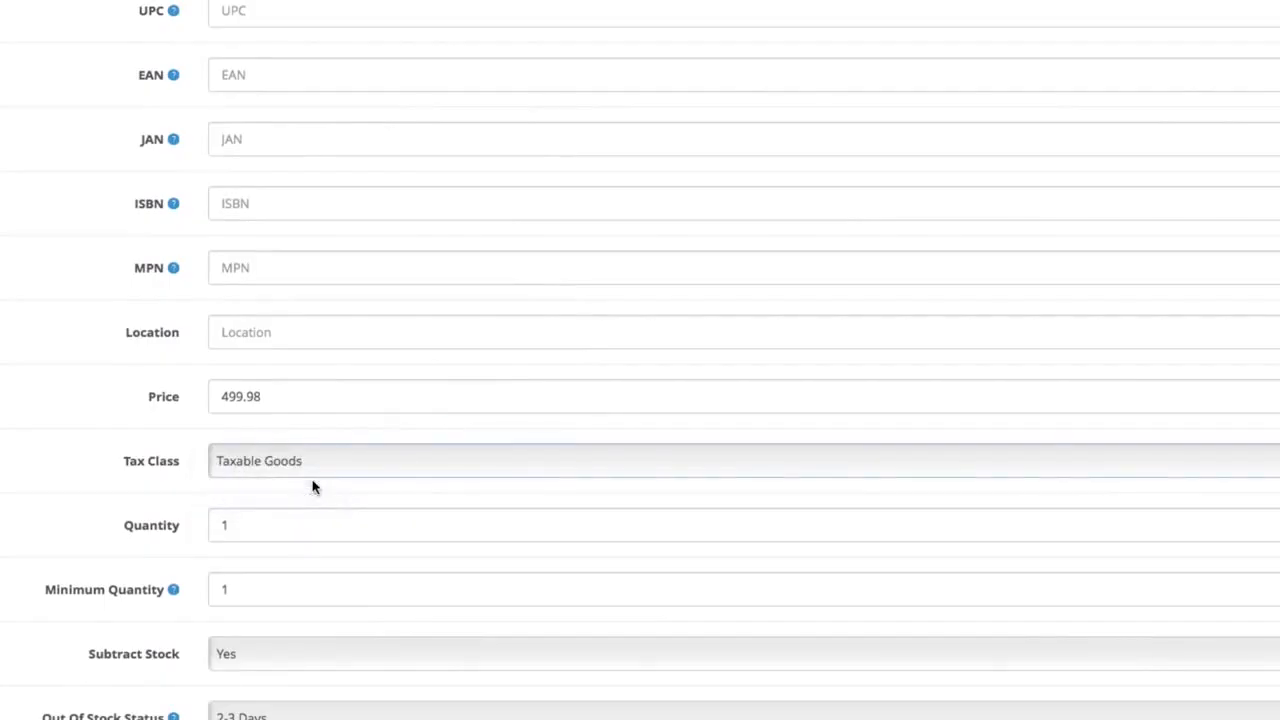
- Set the product's stock Quantity to 50
scroll(312, 487, "down", 3)
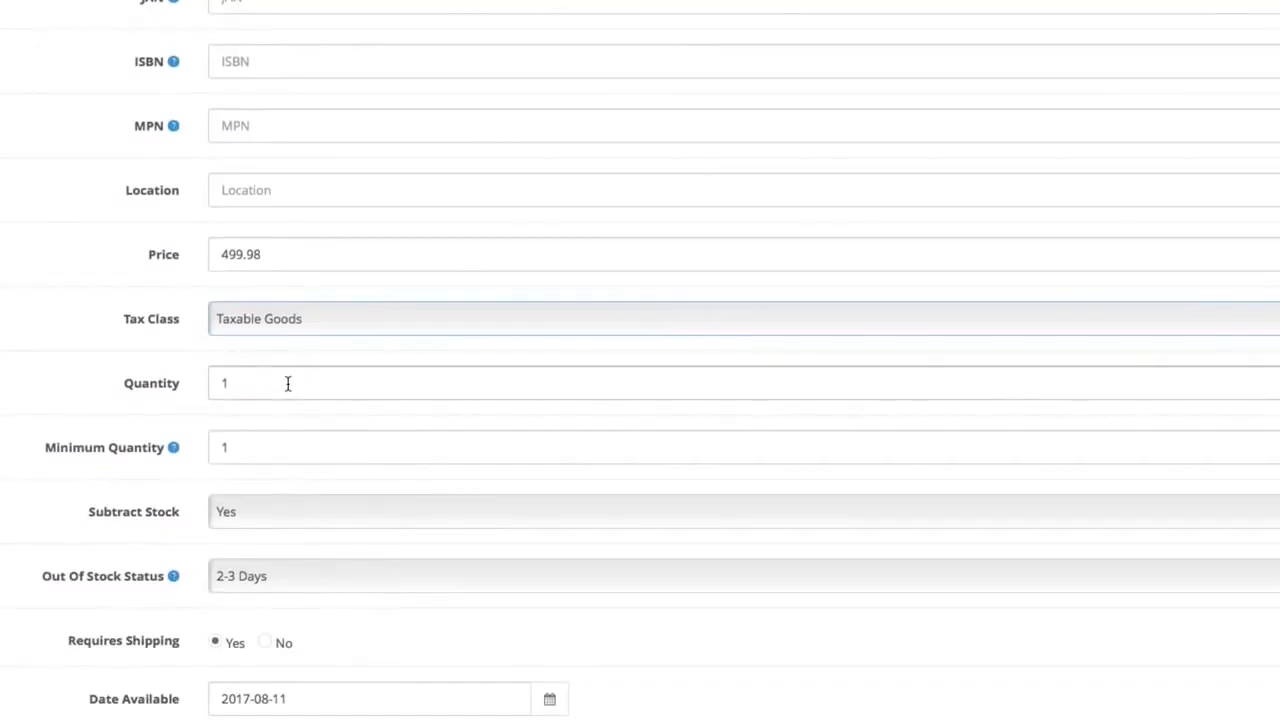
left_click(287, 383)
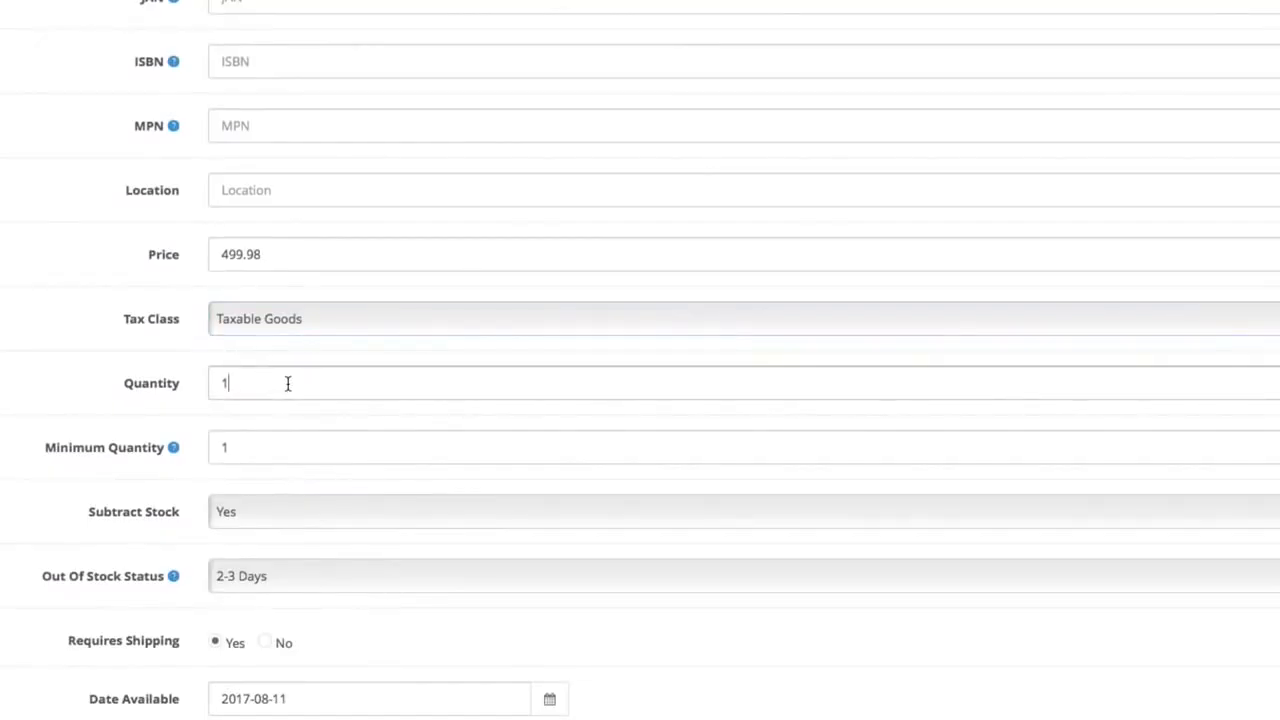
key("BackSpace")
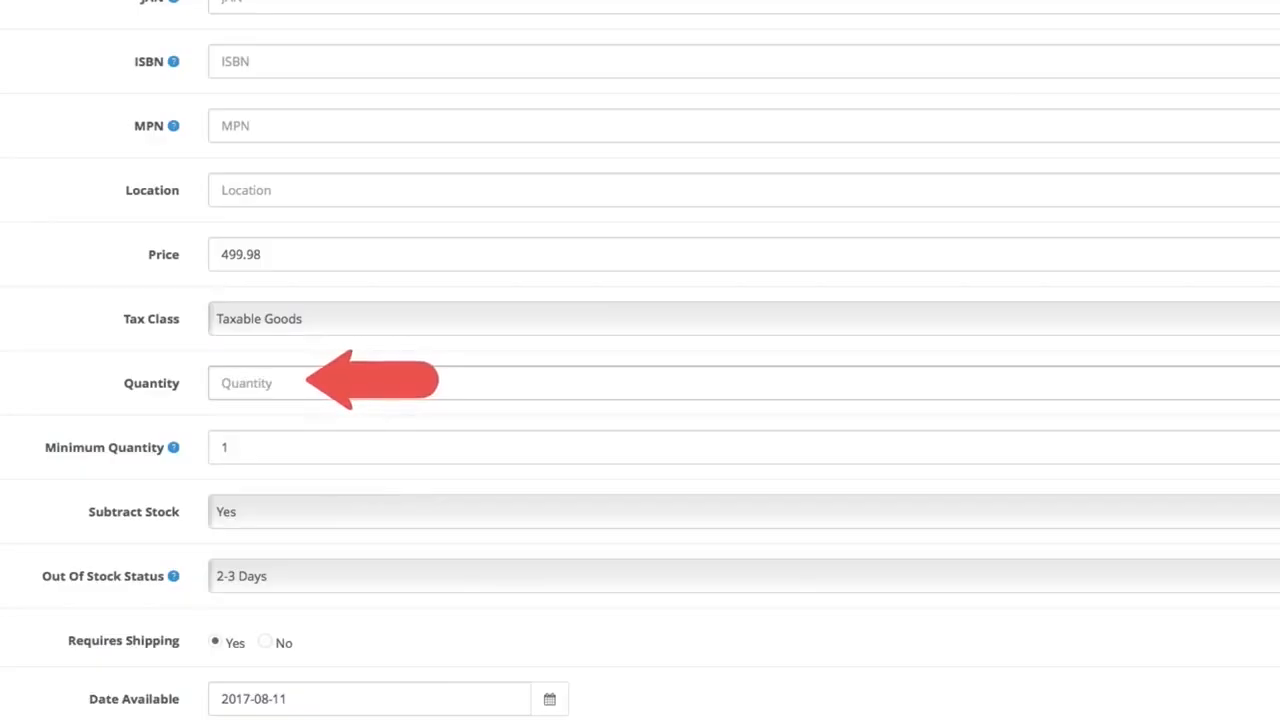
type("50")
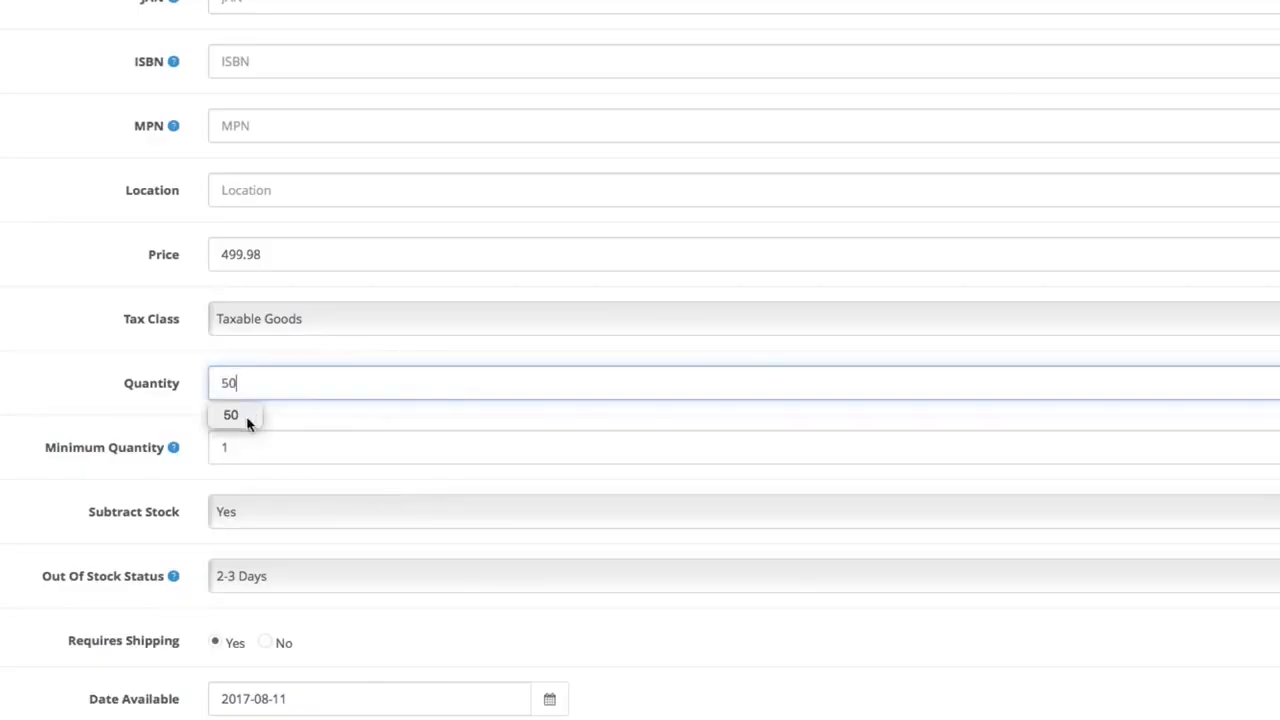
left_click(268, 423)
- Keep Subtract Stock at Yes and set the Out Of Stock Status to In Stock
scroll(273, 421, "down", 1)
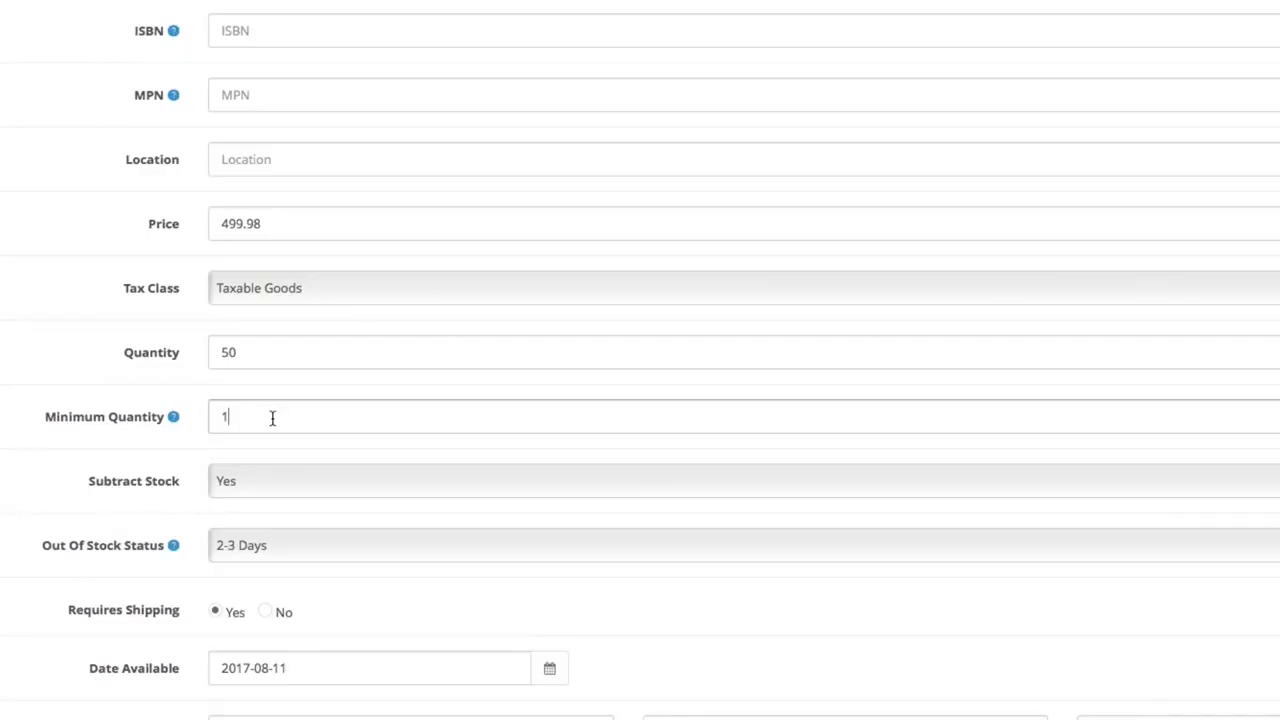
scroll(272, 417, "down", 2)
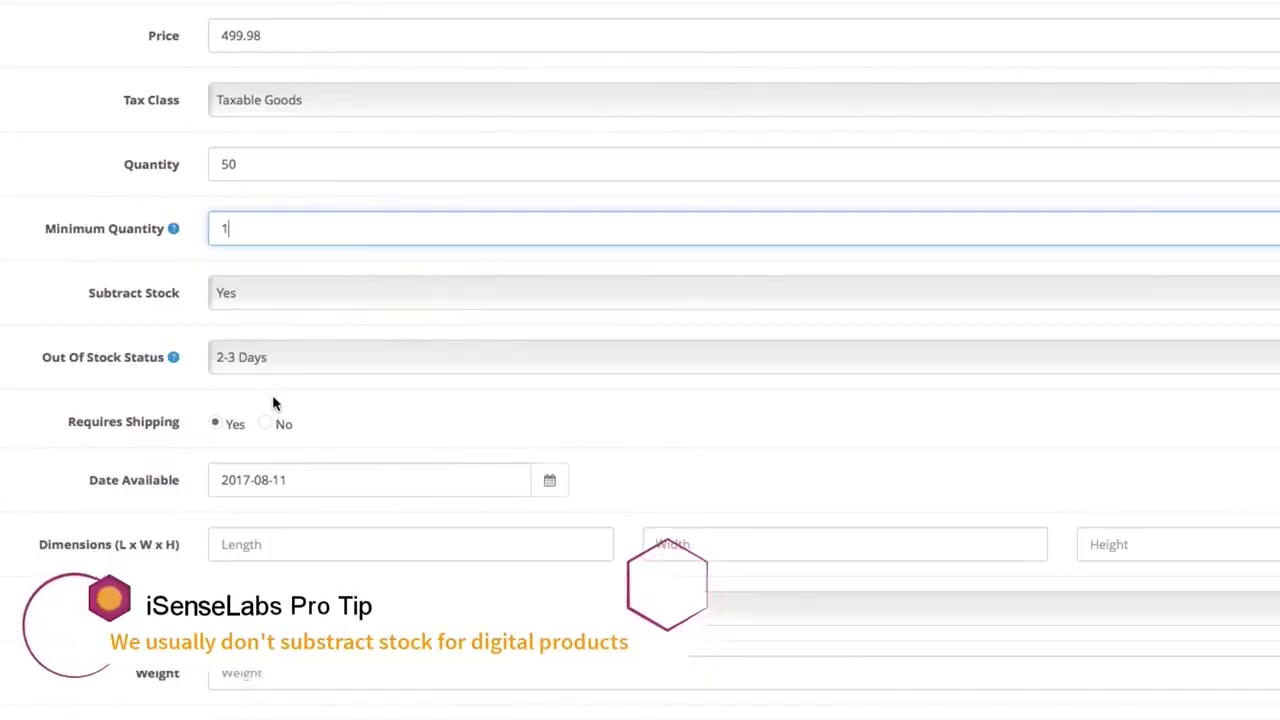
left_click(297, 281)
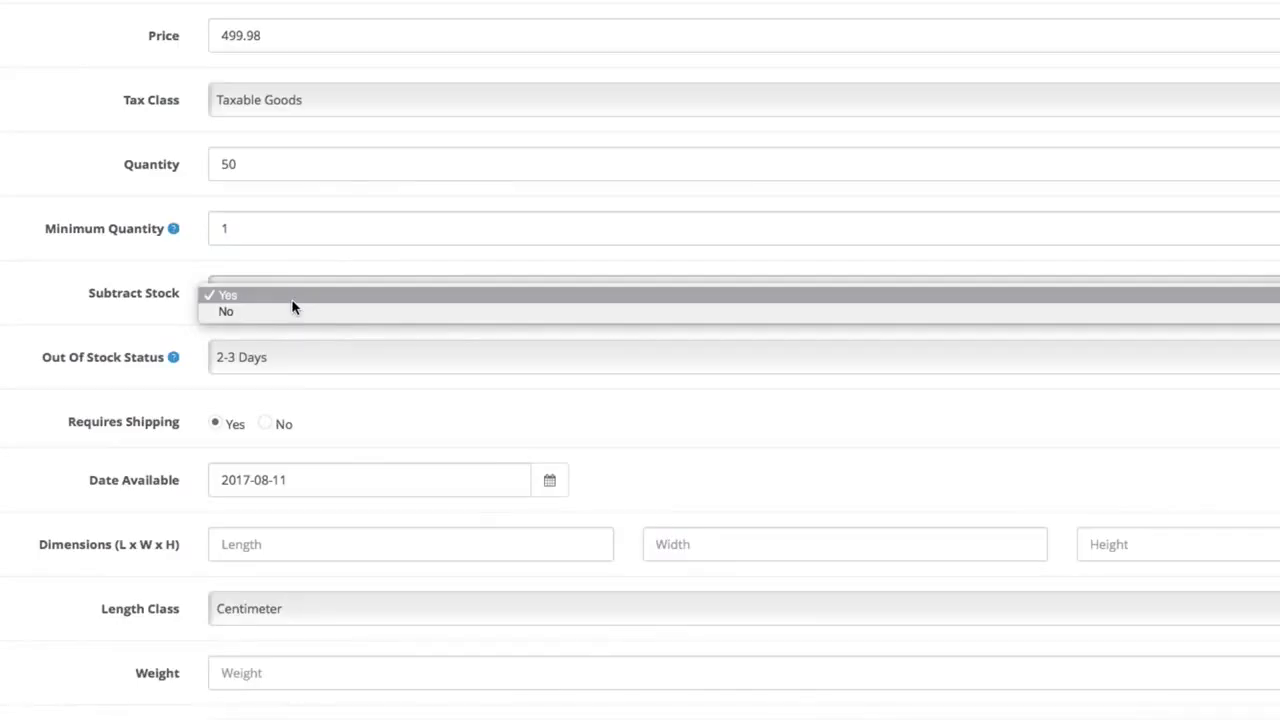
left_click(292, 300)
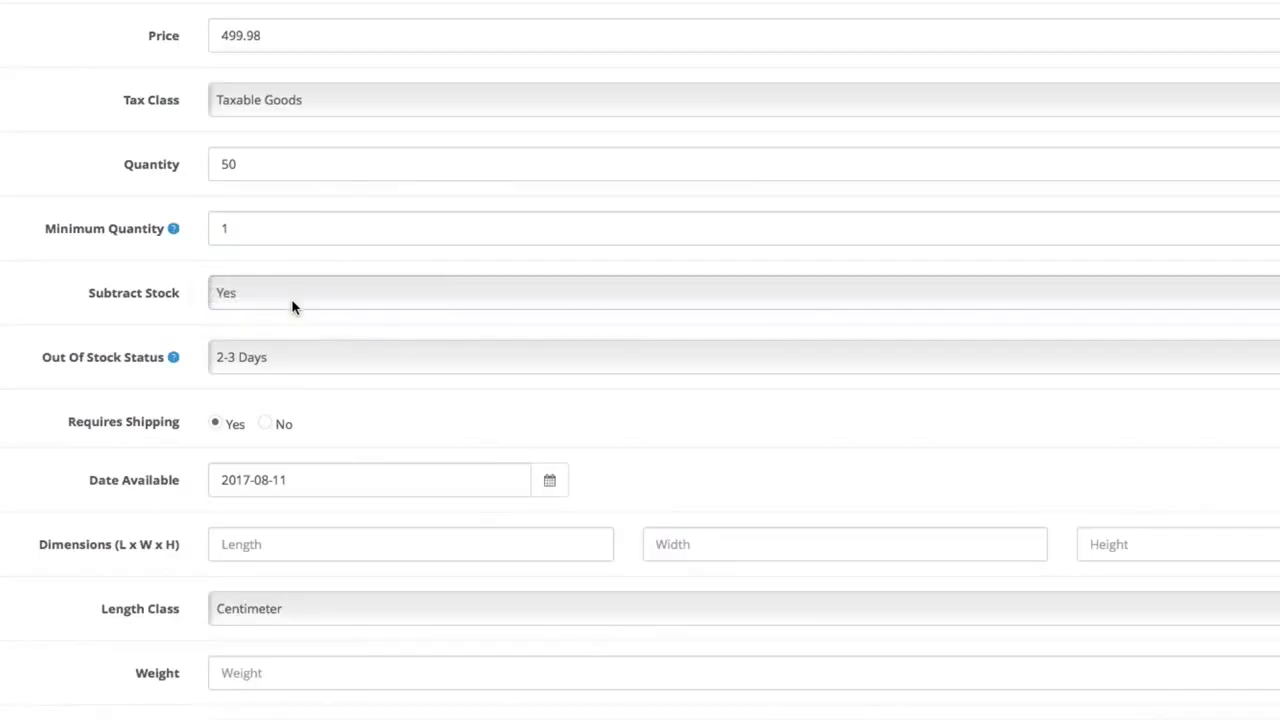
scroll(293, 307, "down", 2)
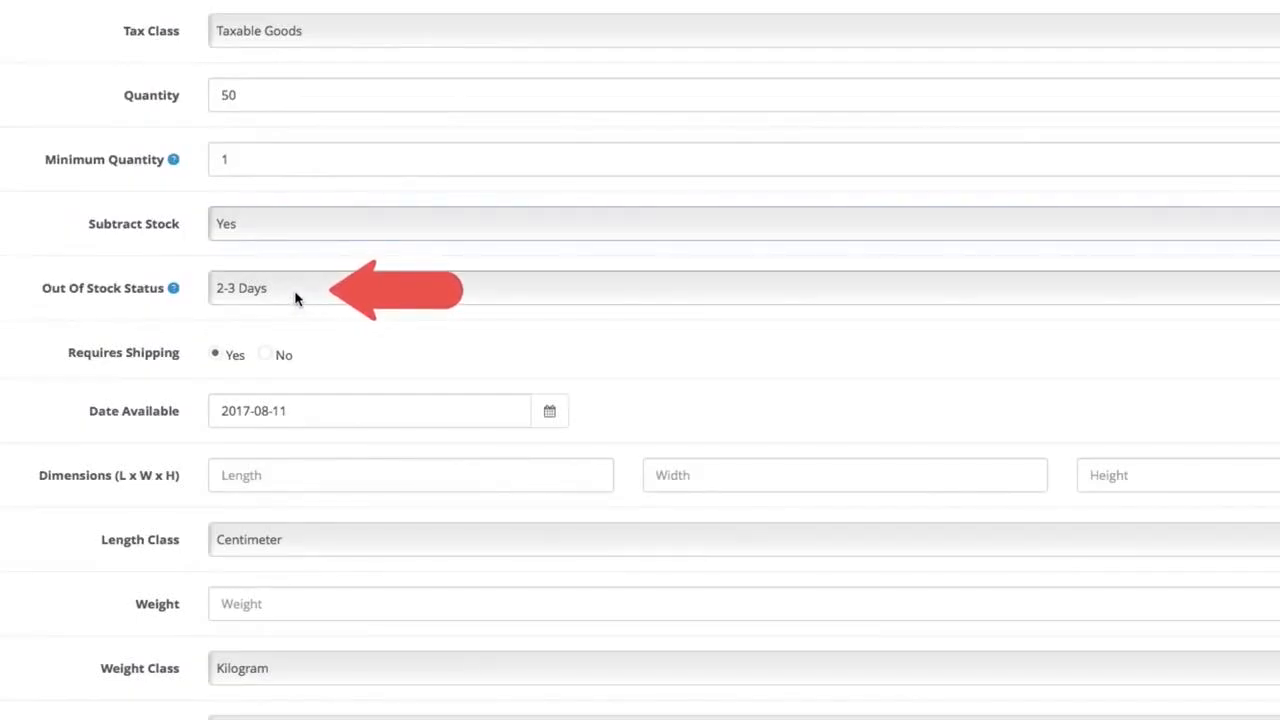
left_click(296, 298)
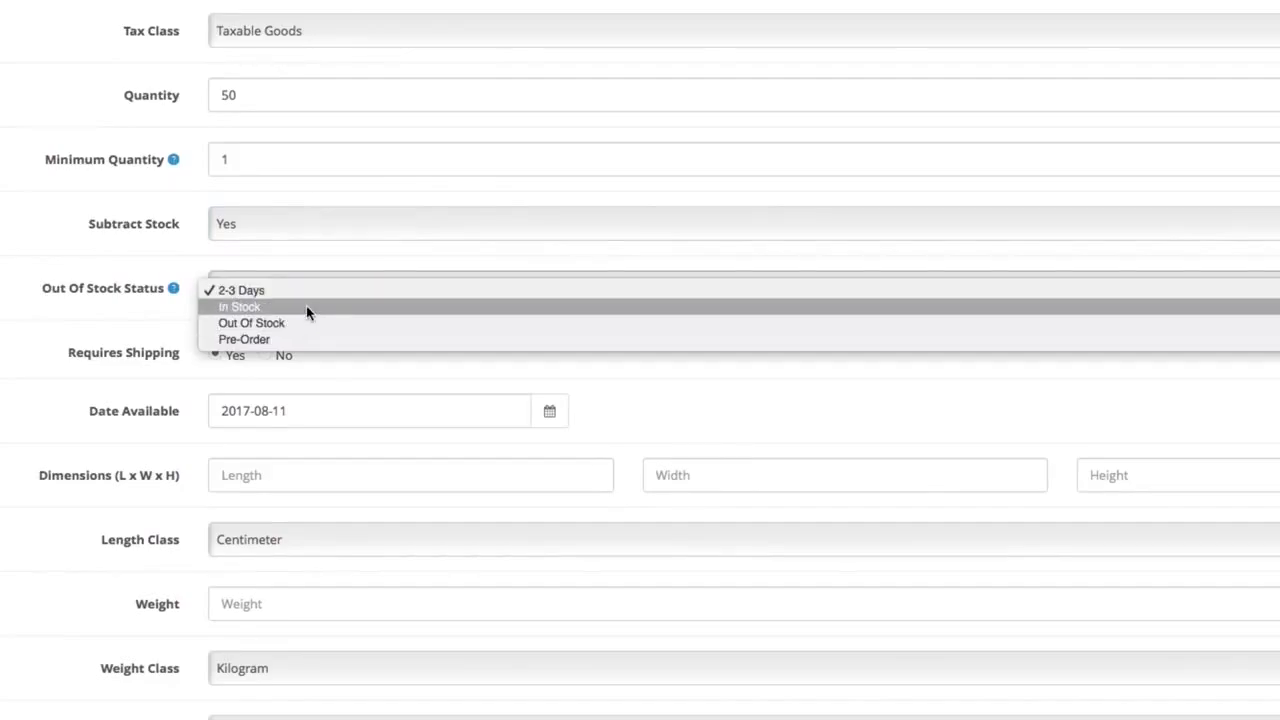
left_click(306, 307)
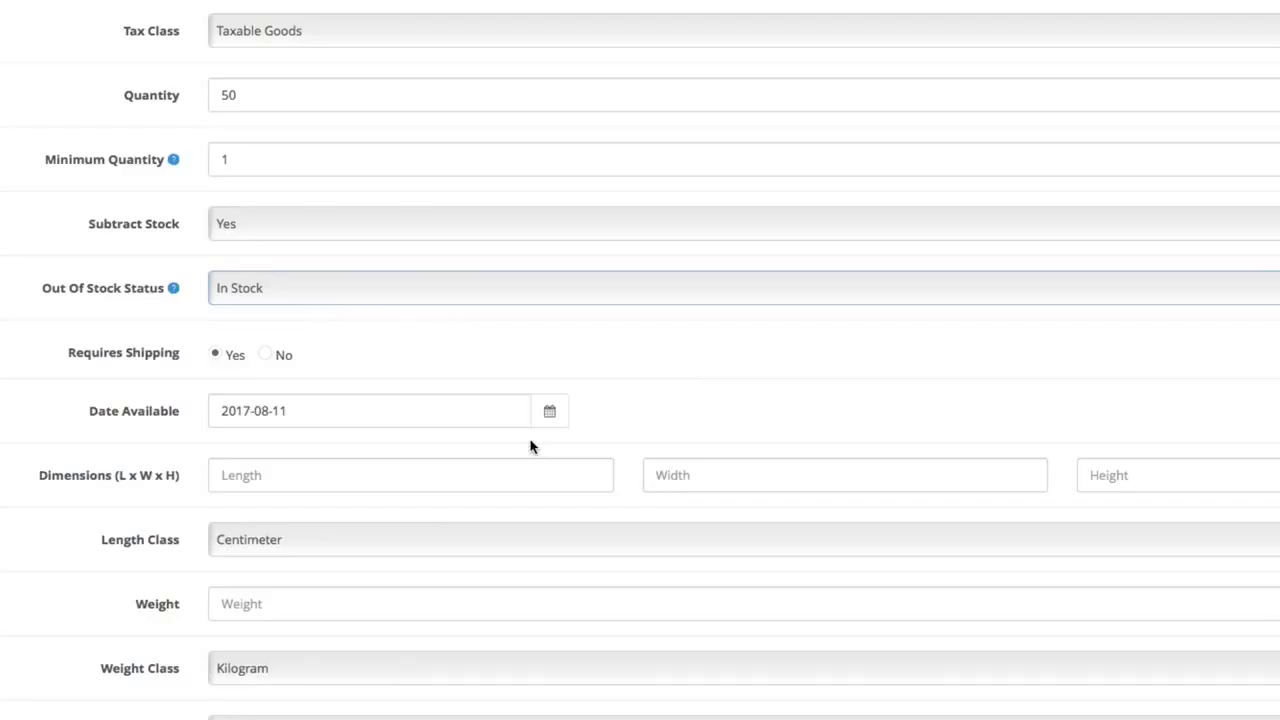
- Switch Requires Shipping to No and back to Yes, and view the Date Available calendar without picking a date
left_click(267, 356)
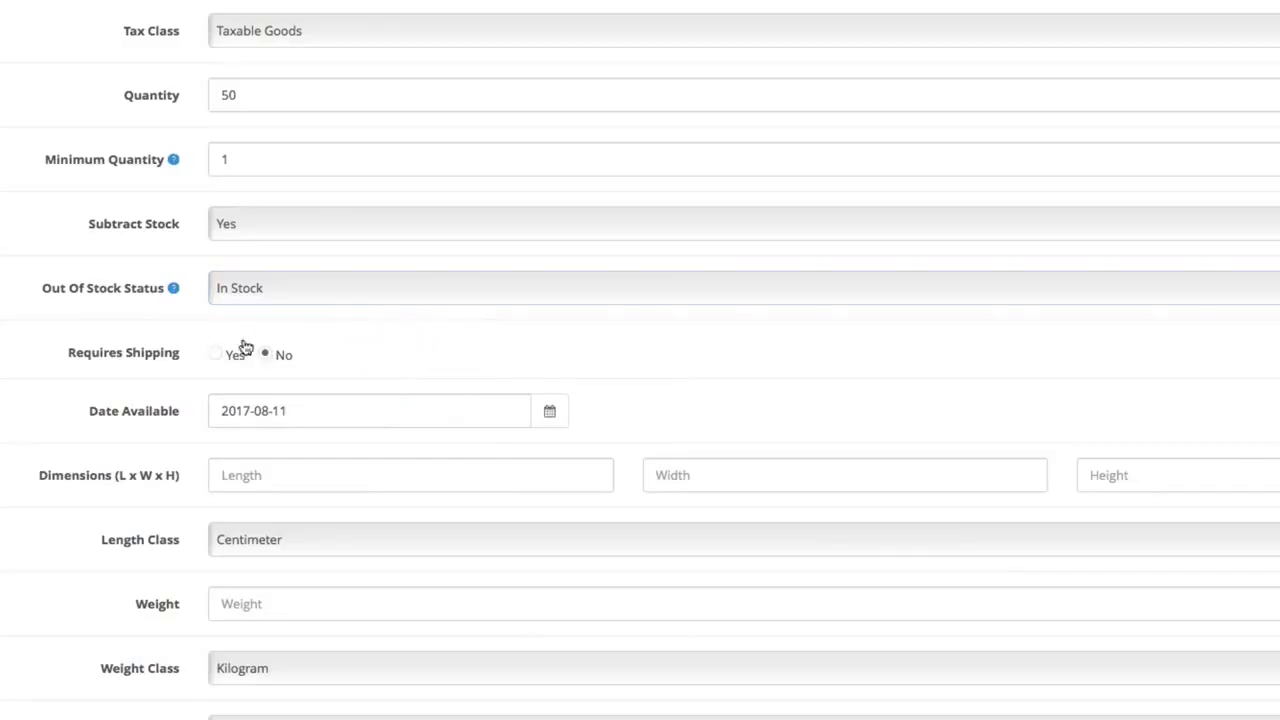
left_click(216, 355)
left_click(556, 415)
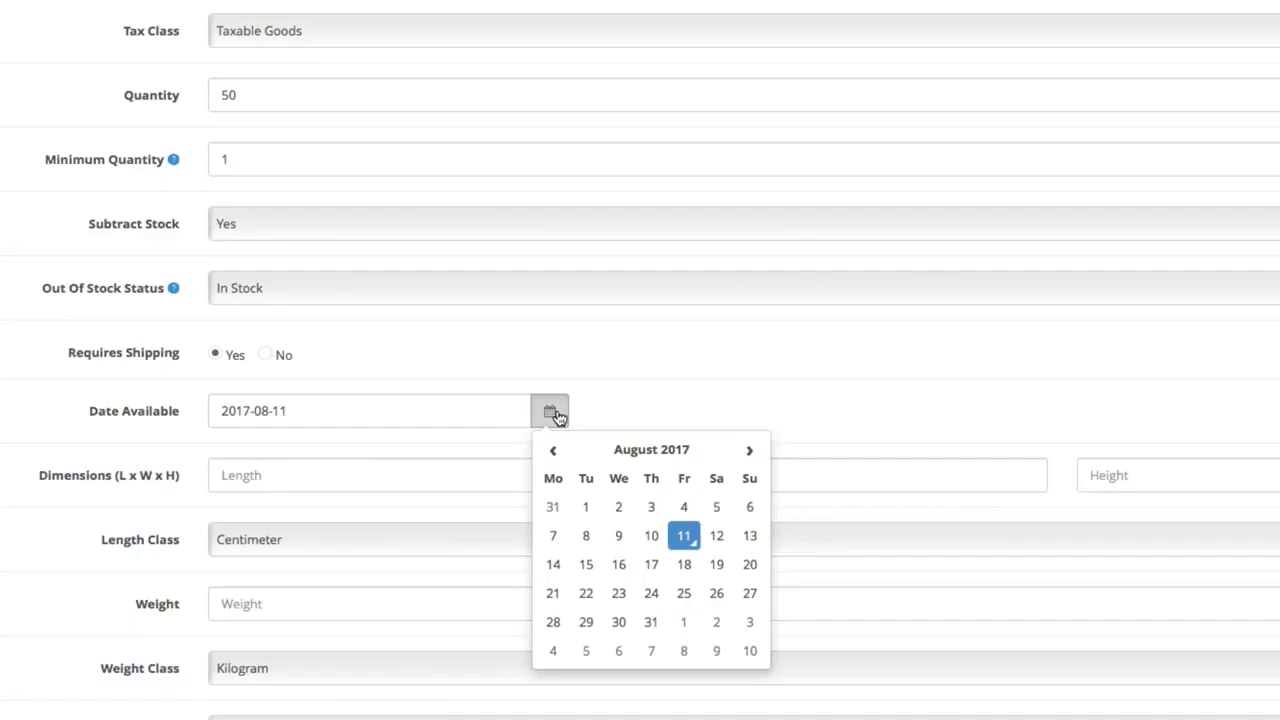
left_click(557, 415)
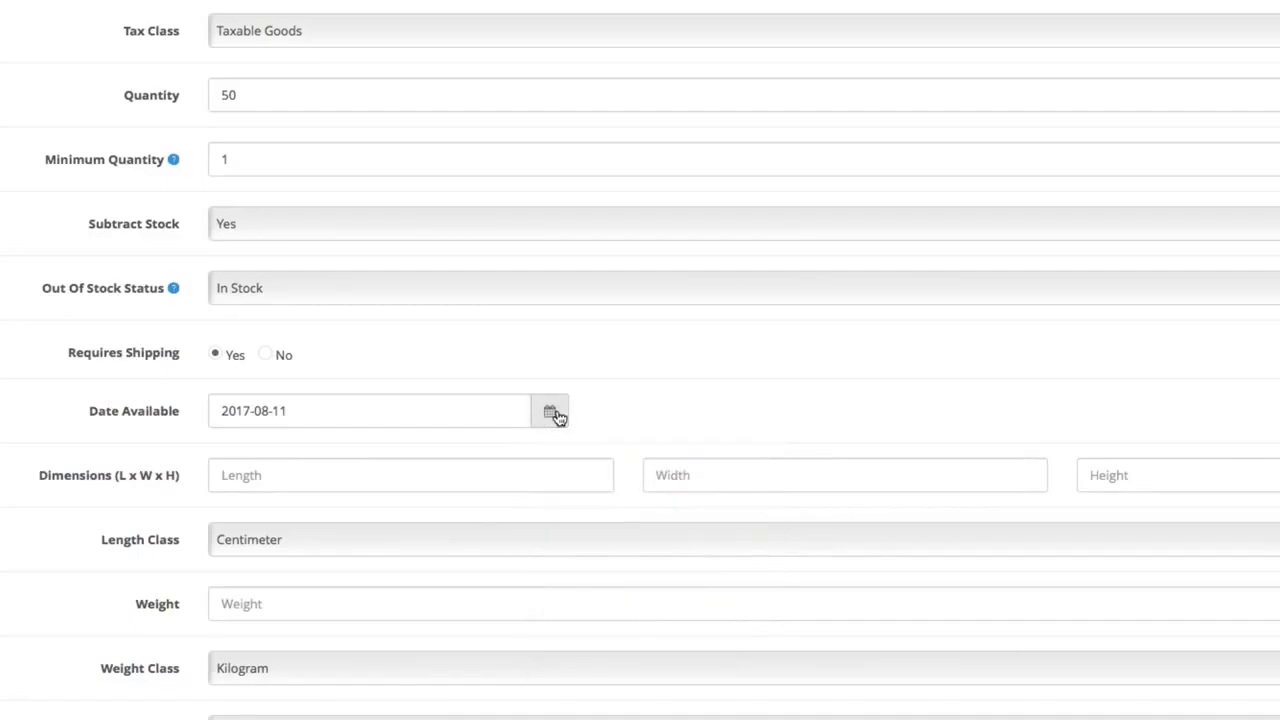
scroll(557, 415, "down", 1)
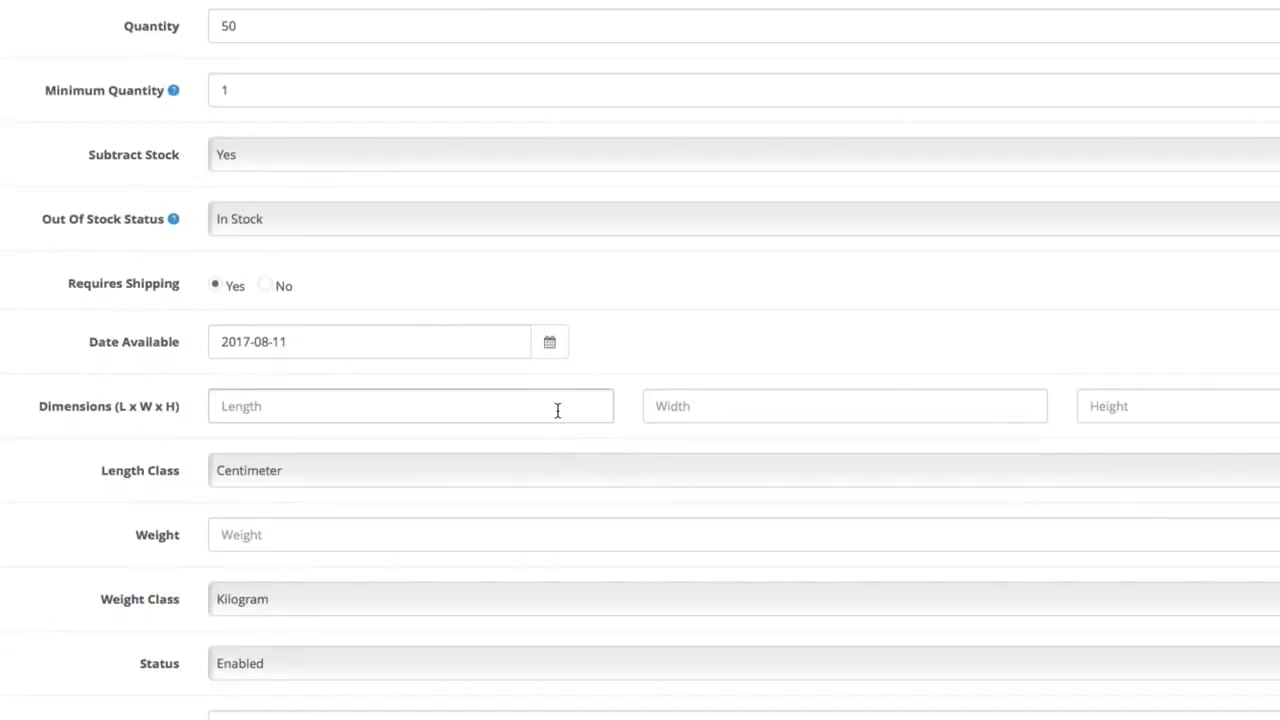
- Review the product's Status options, keeping Enabled, and go to the Sort Order value
scroll(557, 410, "down", 2)
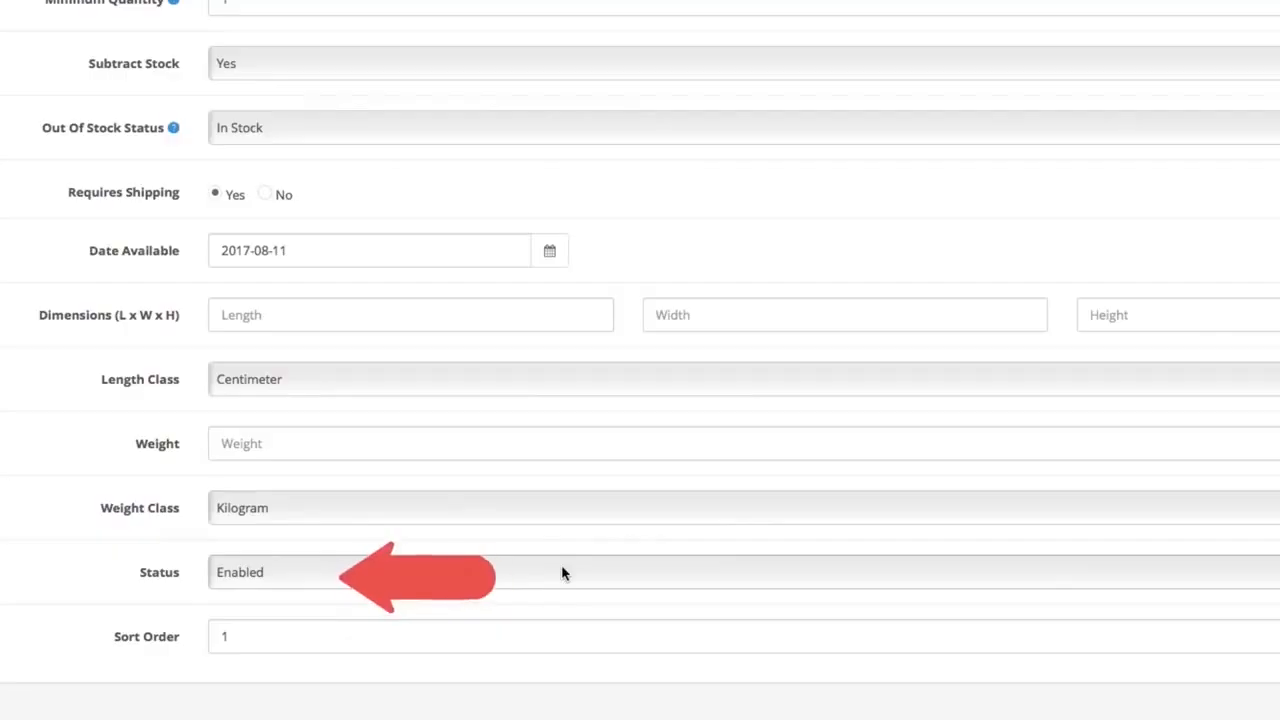
left_click(561, 573)
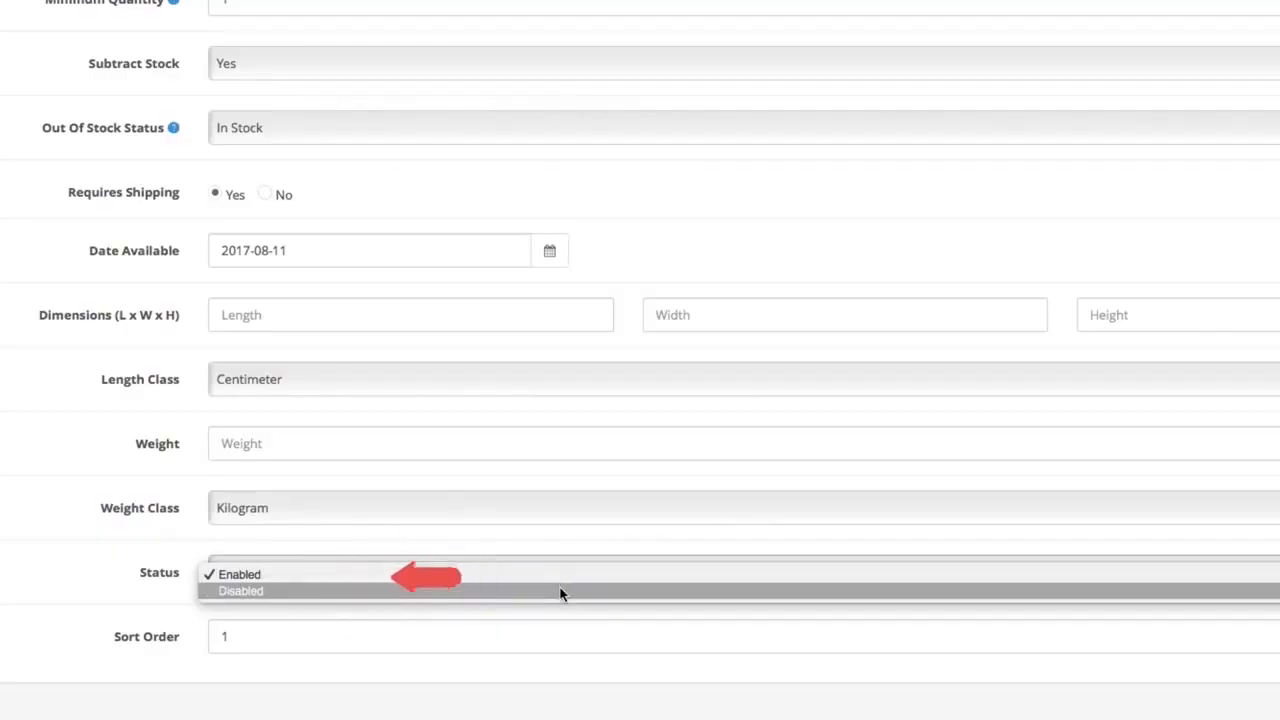
left_click(559, 580)
left_click(562, 630)
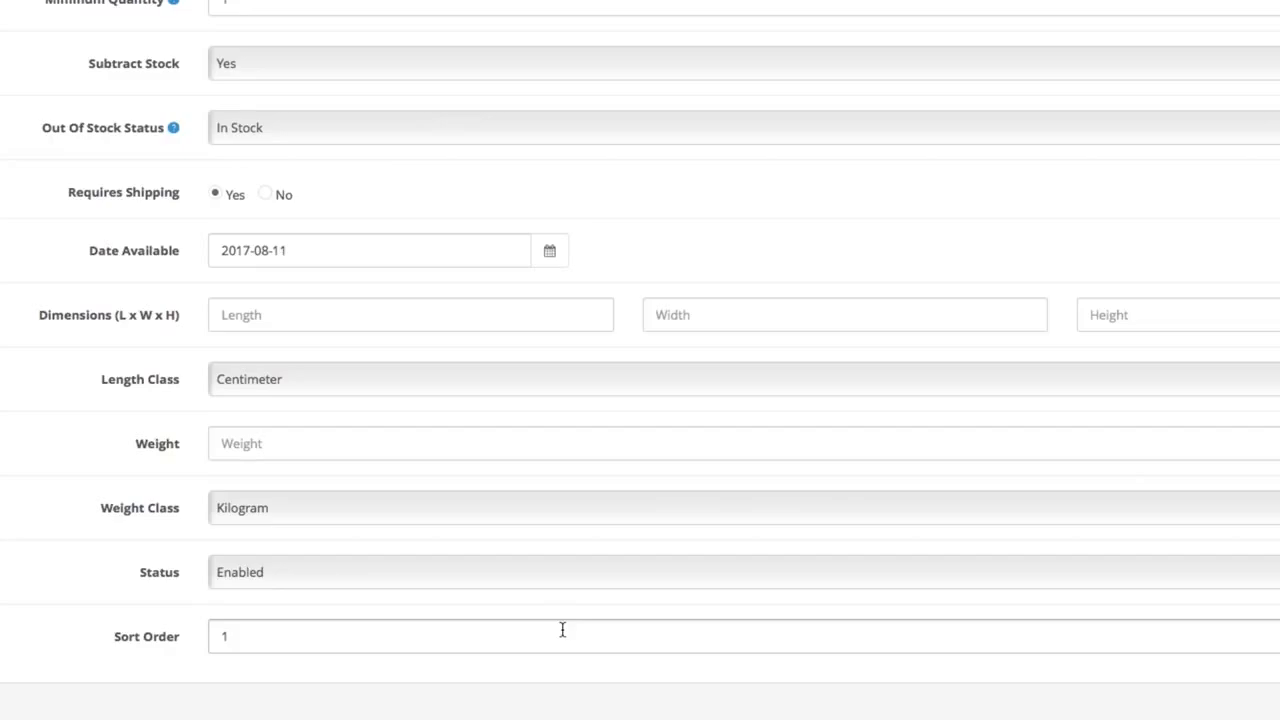
- In the product's links, set the Manufacturer to Apple and add the category Phones & PDAs
scroll(562, 630, "up", 5)
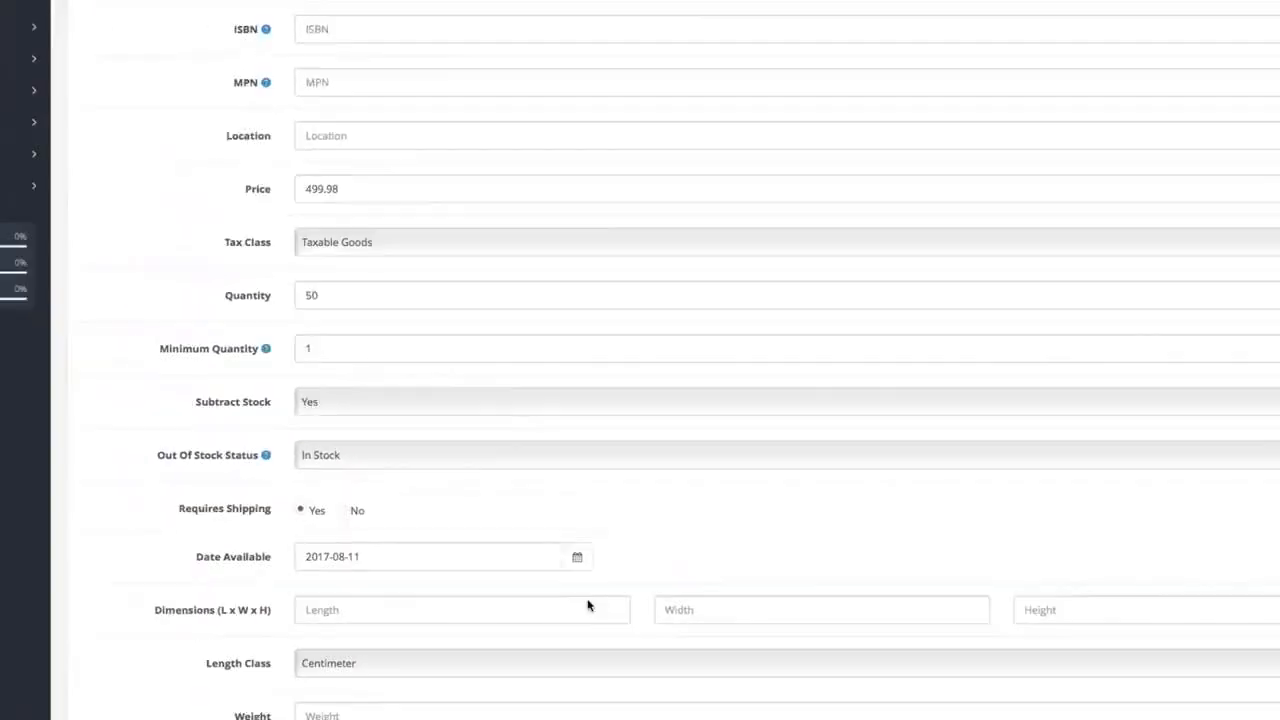
scroll(588, 605, "up", 5)
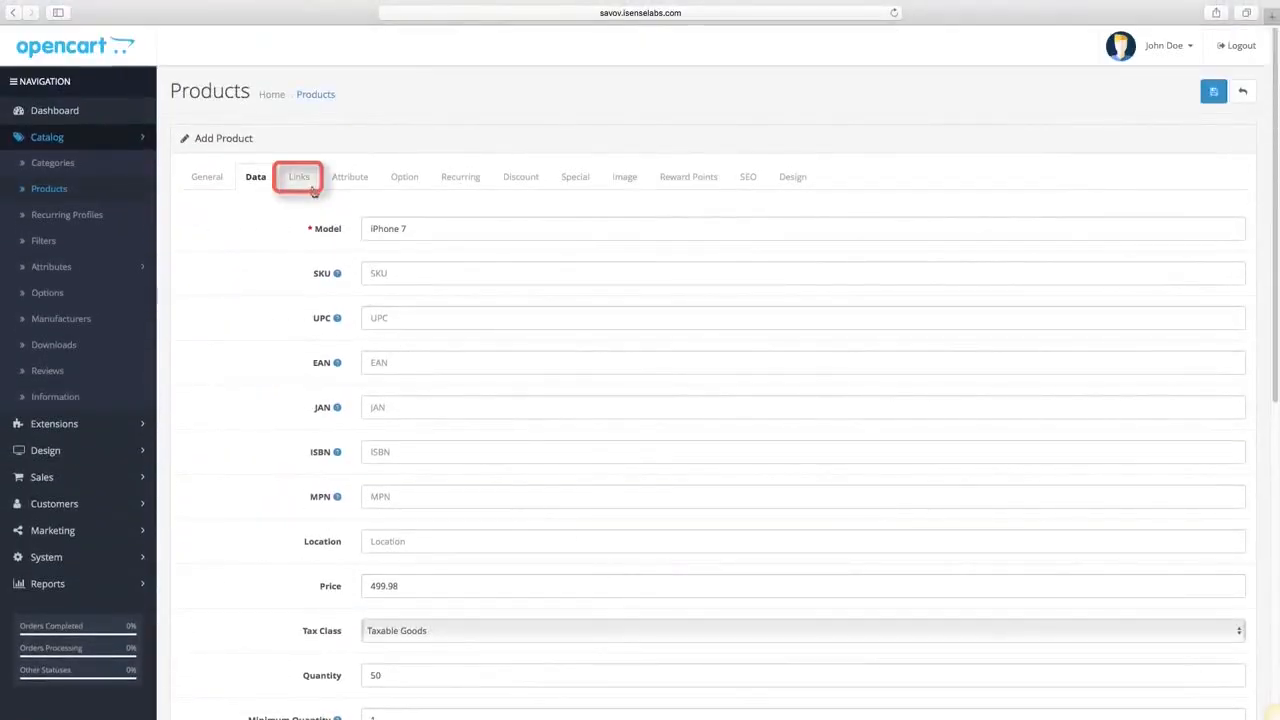
left_click(300, 178)
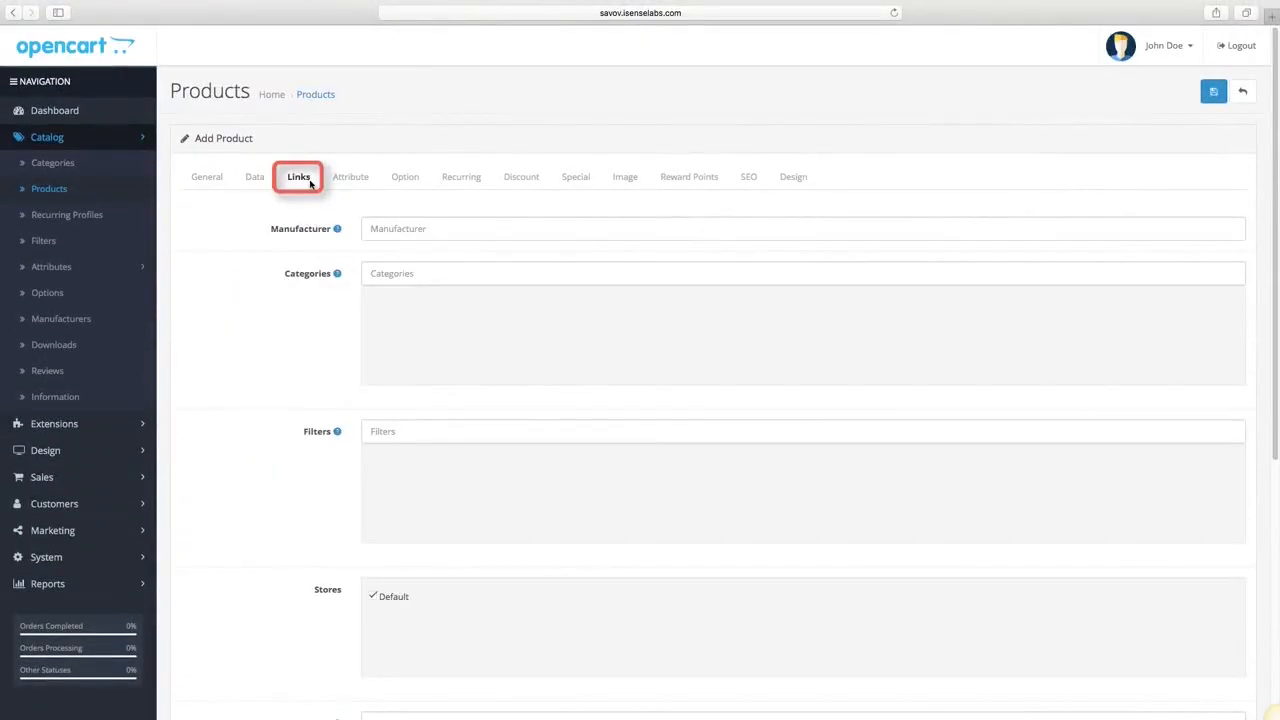
scroll(340, 343, "down", 1)
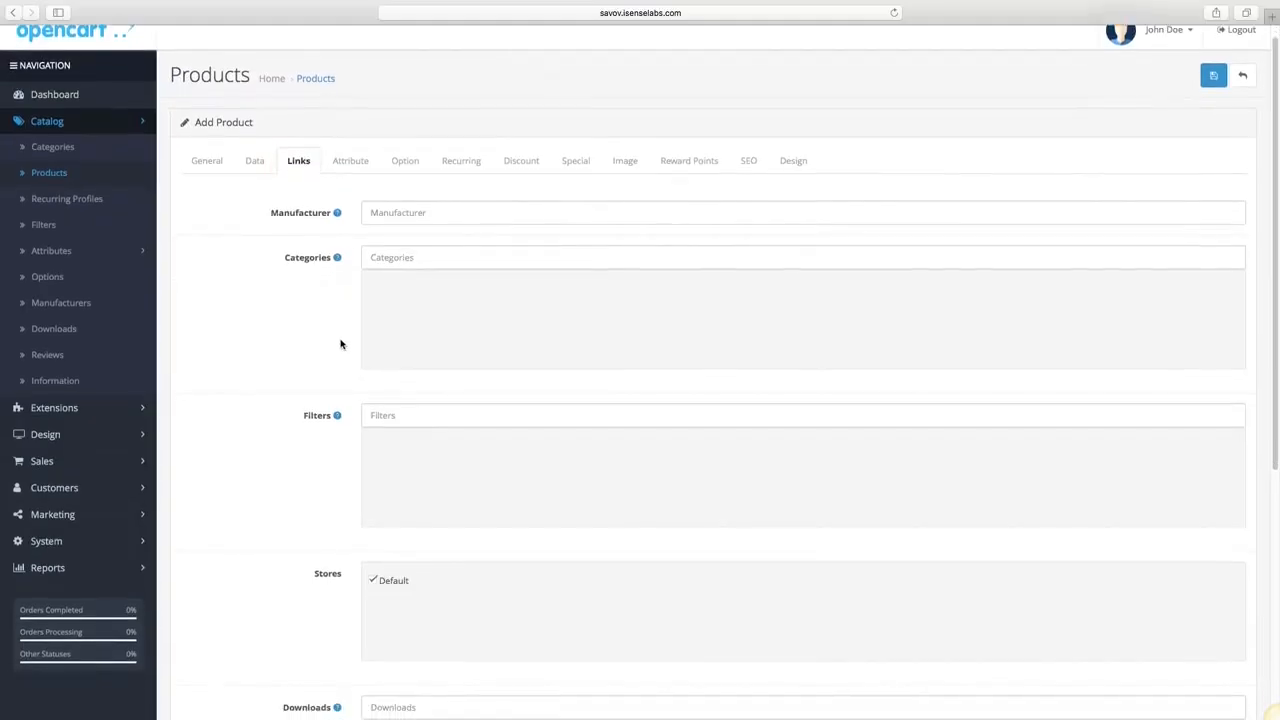
scroll(340, 344, "down", 3)
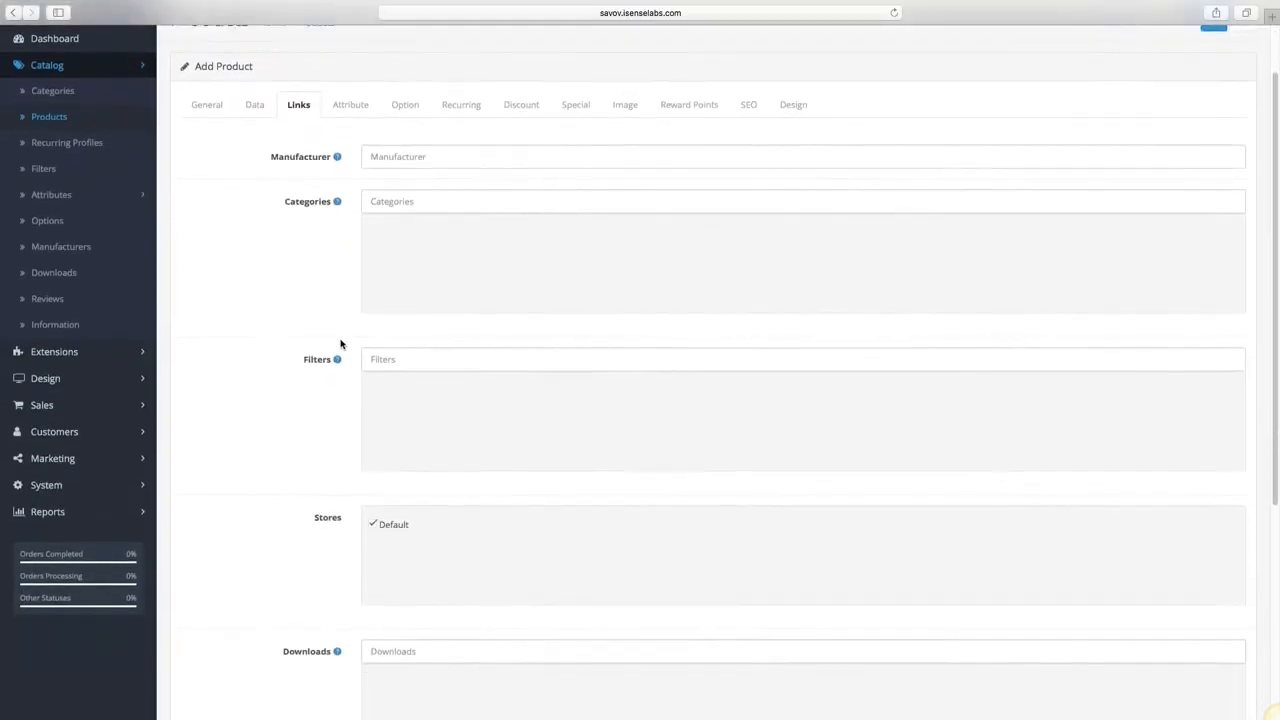
scroll(340, 344, "down", 3)
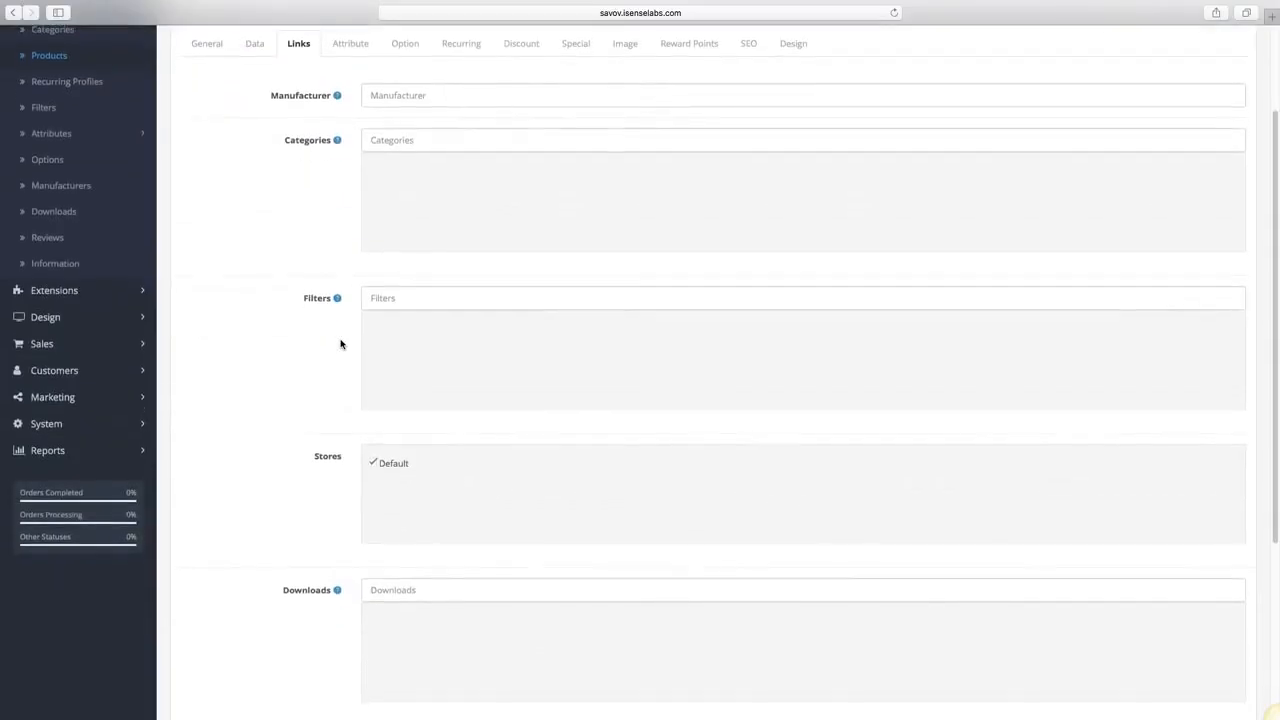
left_click(432, 92)
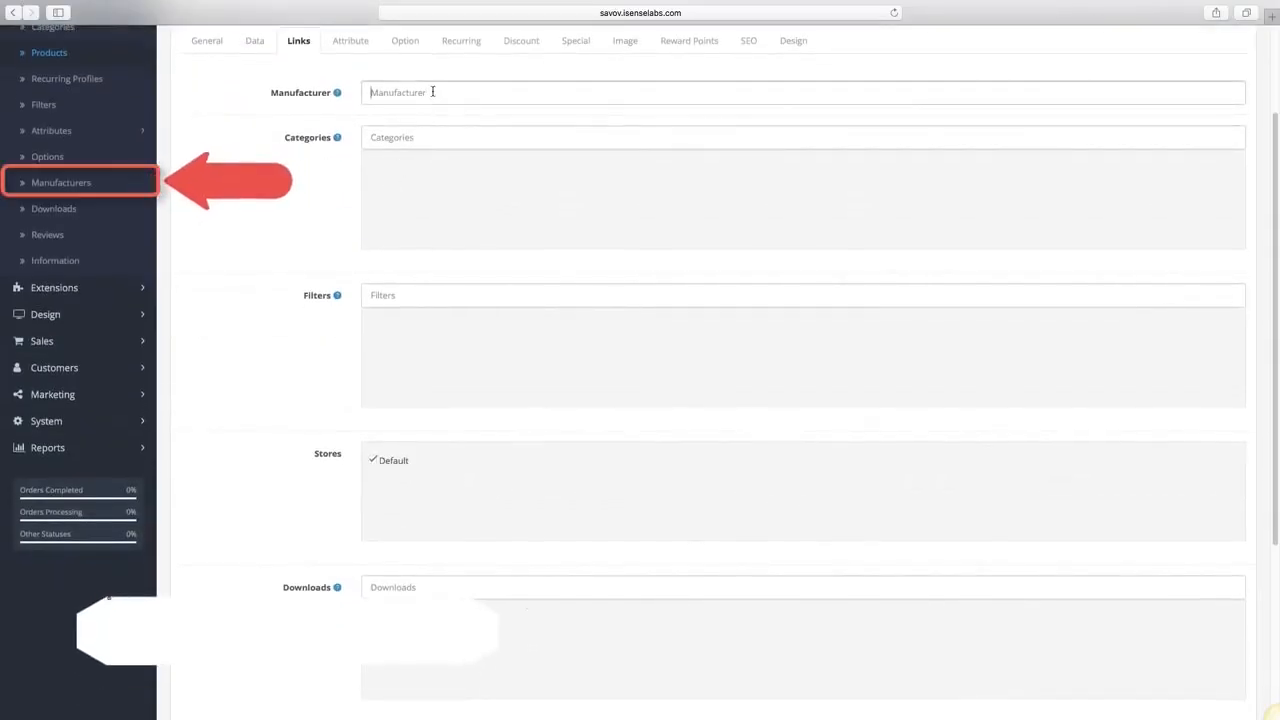
type("Apple")
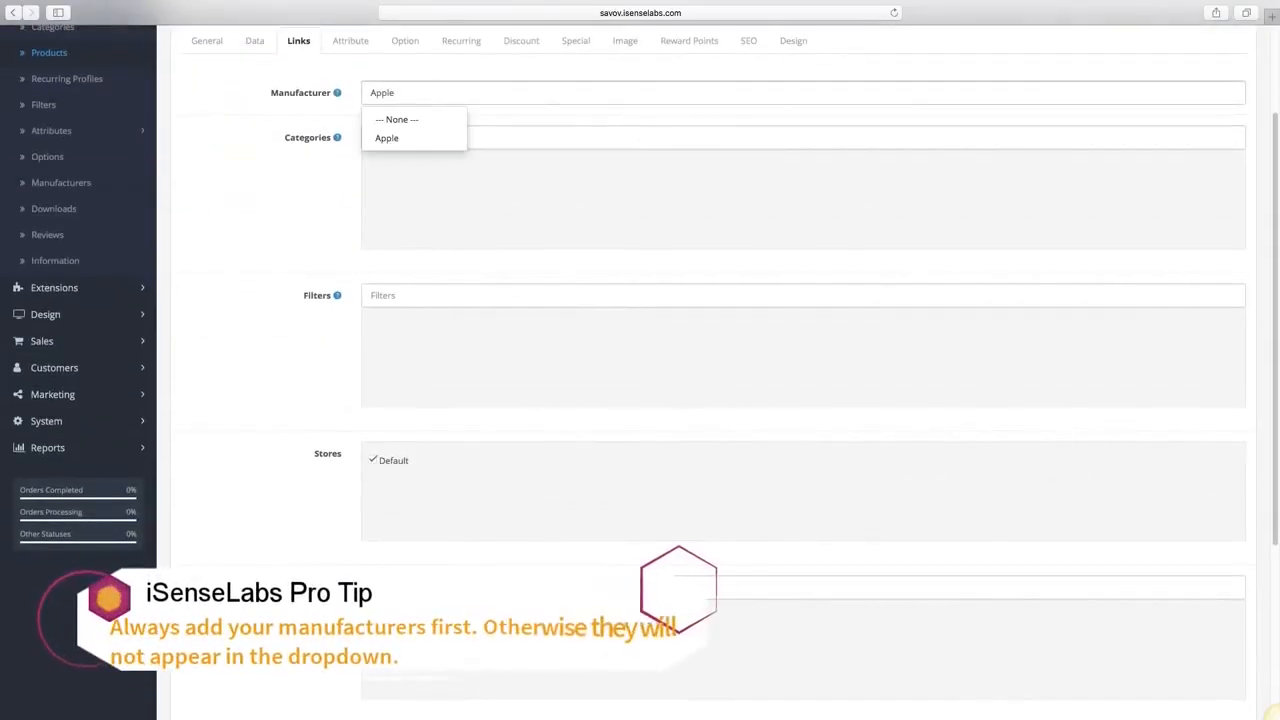
left_click(427, 139)
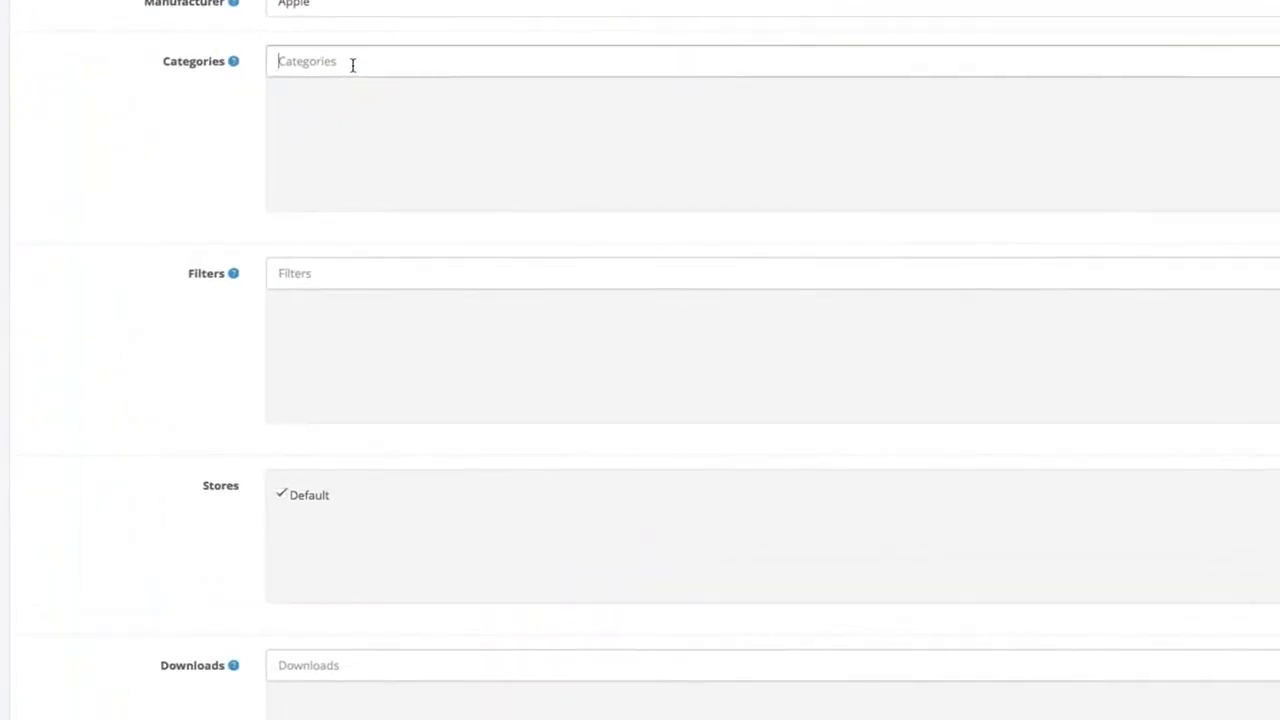
type("ph")
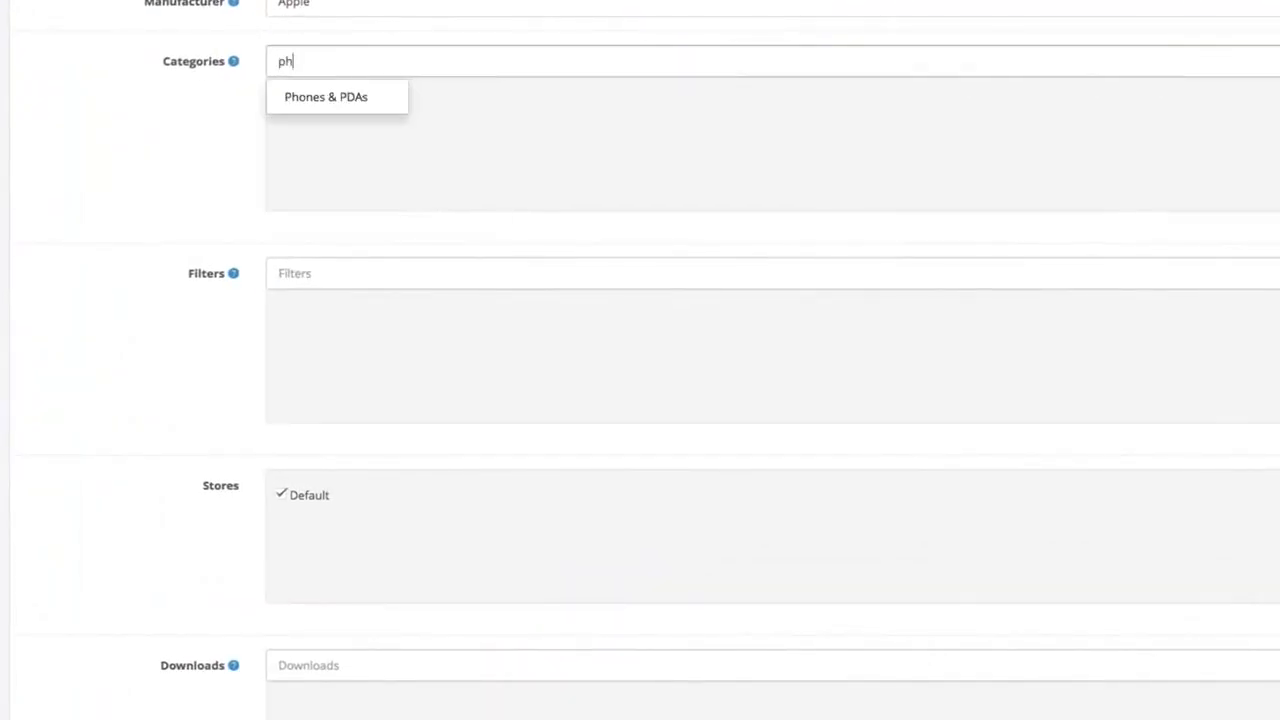
left_click(349, 97)
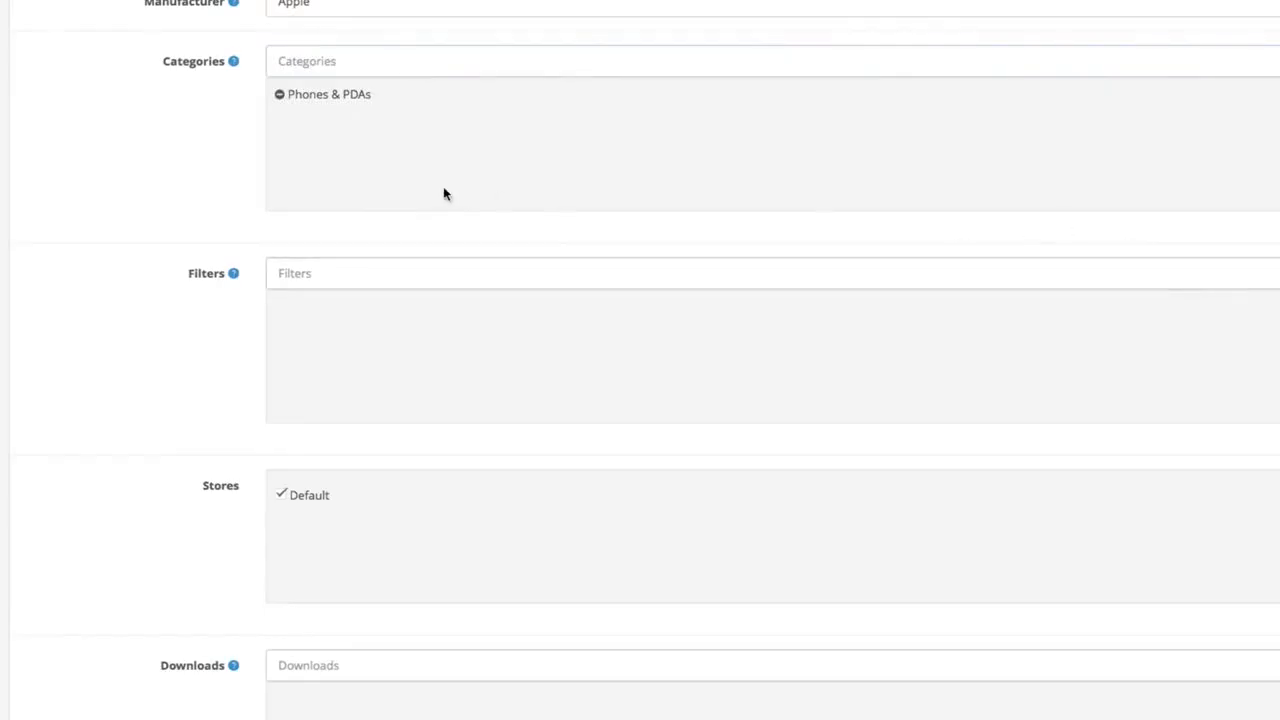
- Add the filters Memory > 32 GB, Memory > 128 GB and Memory > 256 GB to the product
scroll(371, 246, "down", 1)
left_click(350, 261)
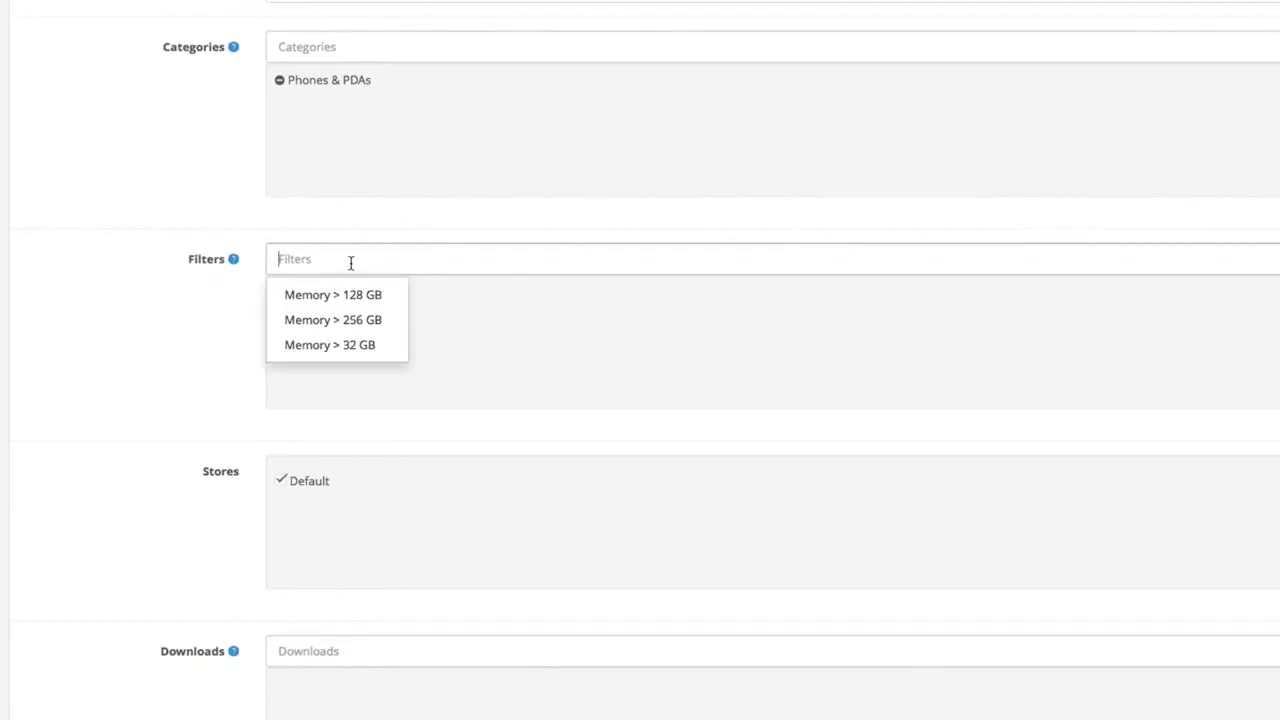
left_click(387, 352)
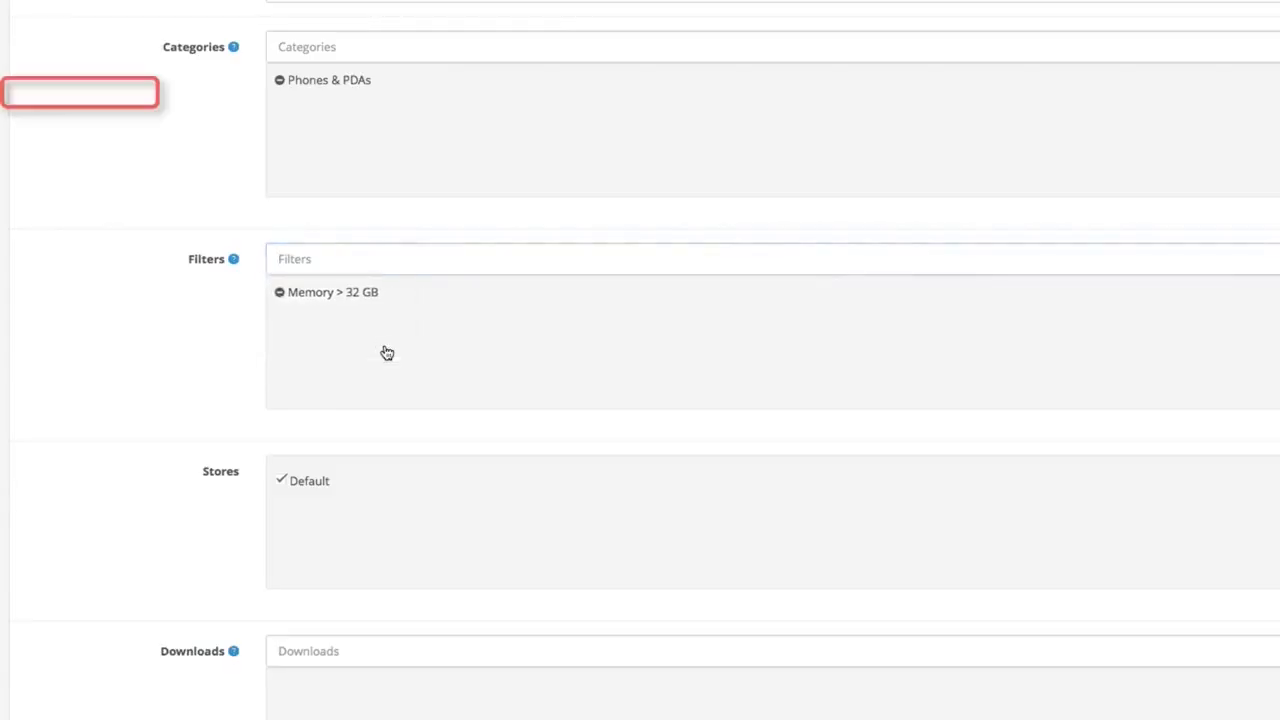
left_click(393, 259)
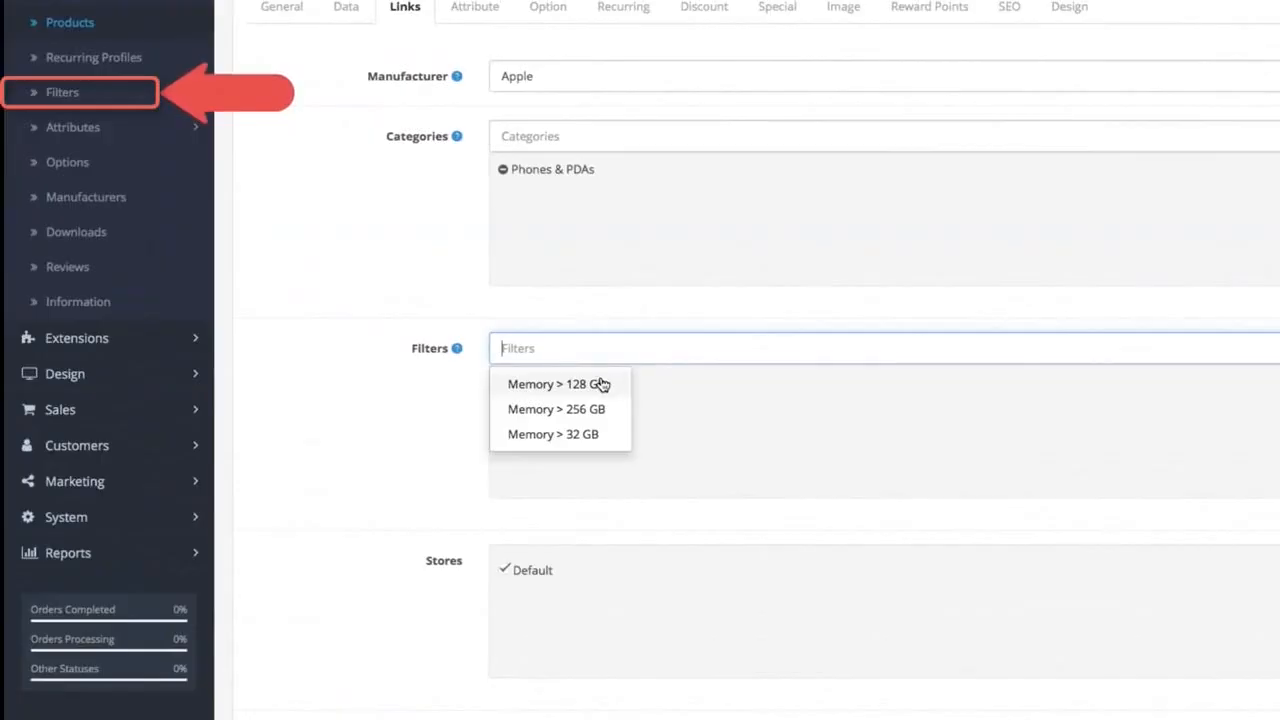
left_click(600, 384)
left_click(604, 343)
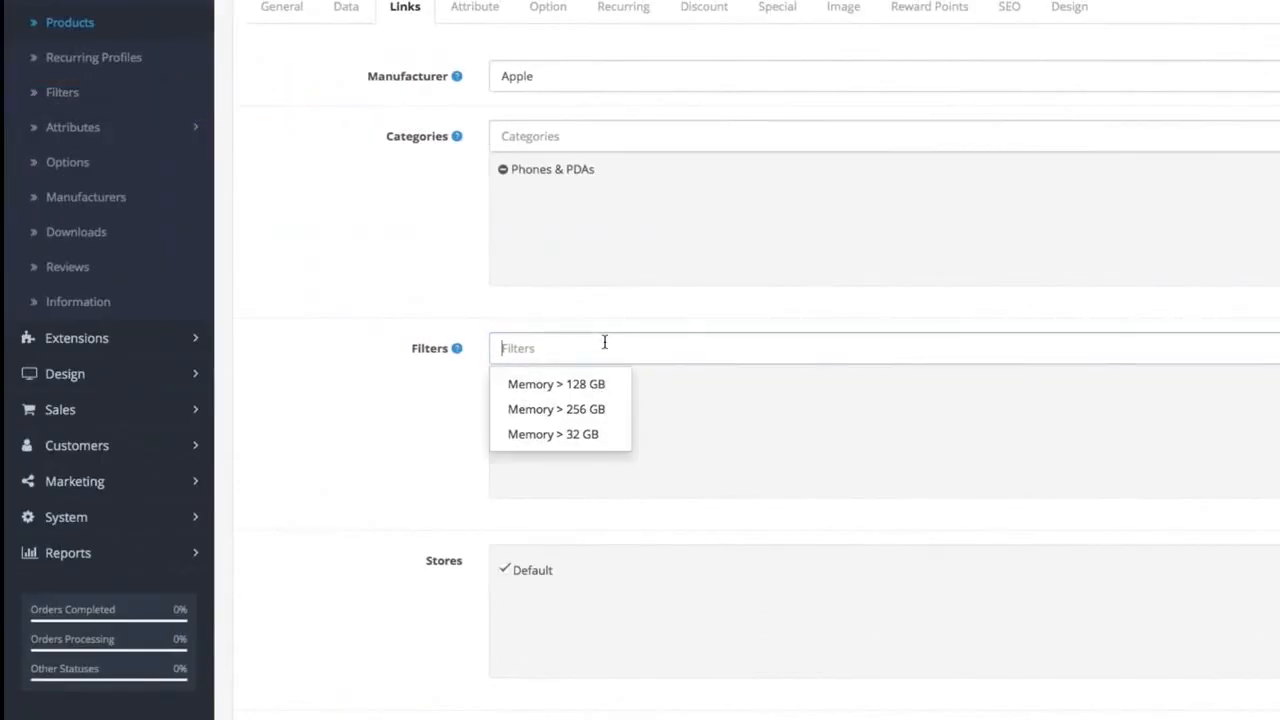
left_click(596, 408)
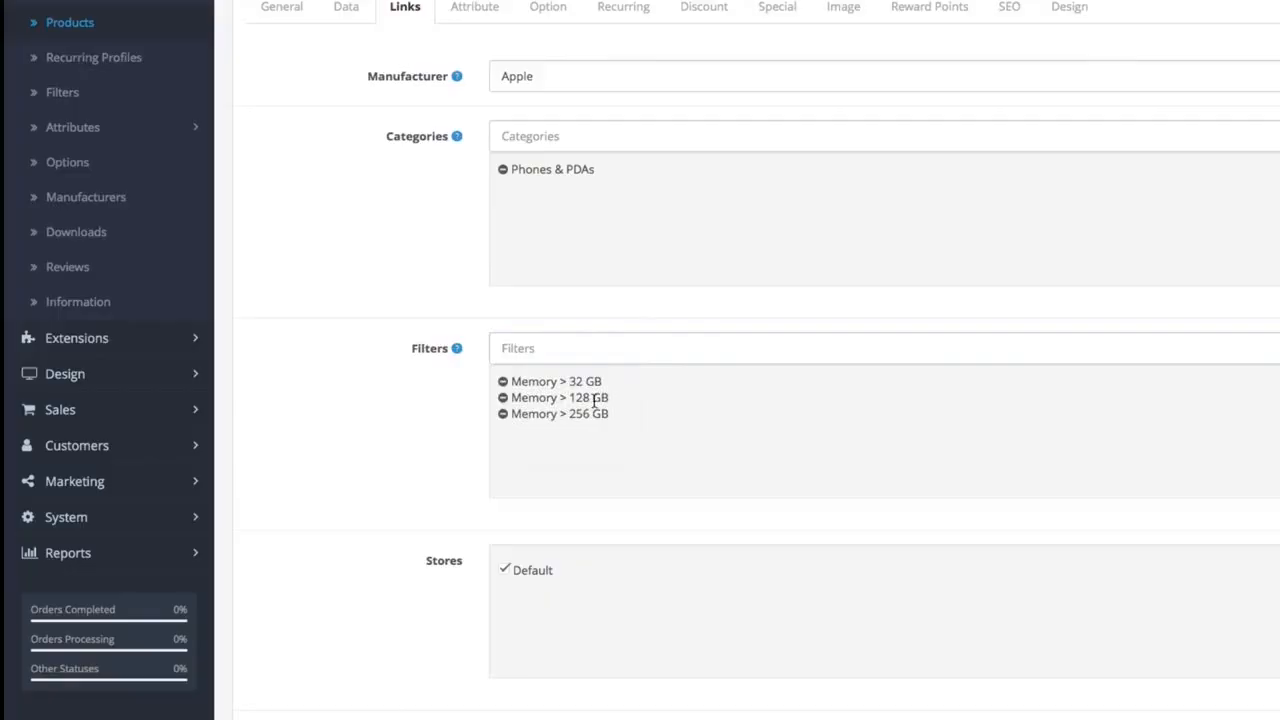
- Find "ipod" among the Related Products and add iPod Classic as a related product
scroll(594, 400, "down", 1)
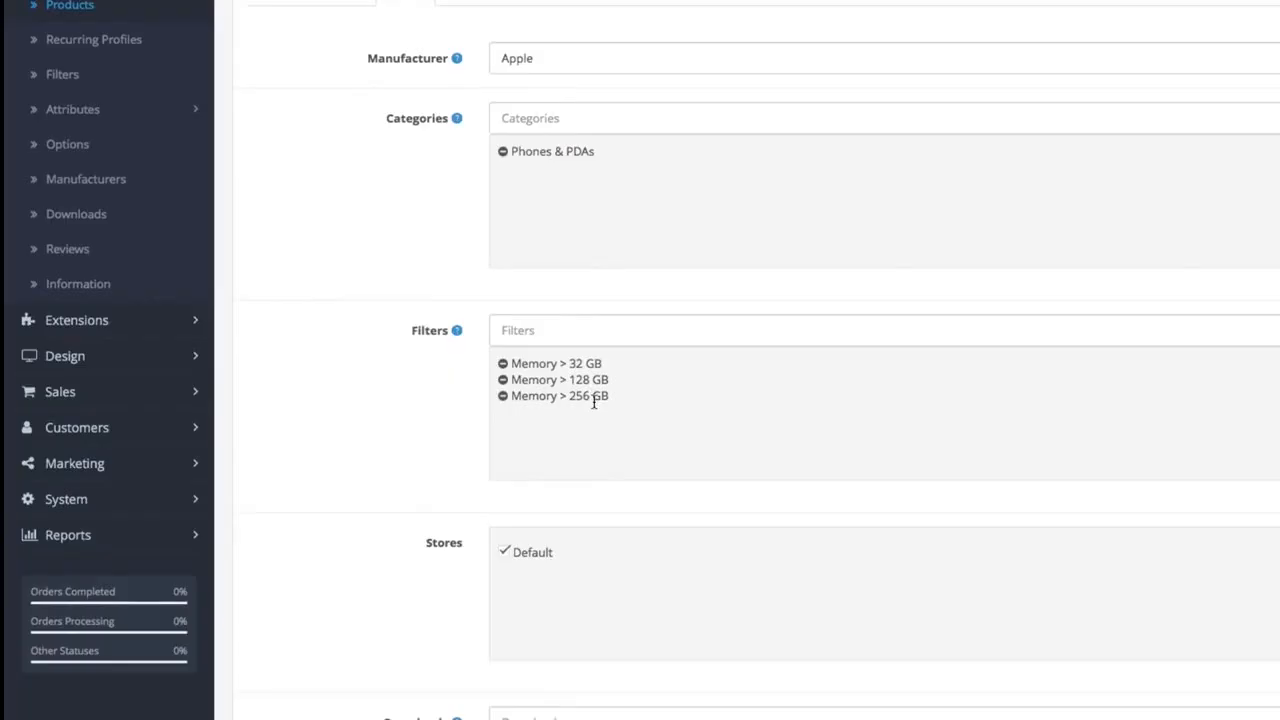
scroll(594, 400, "down", 2)
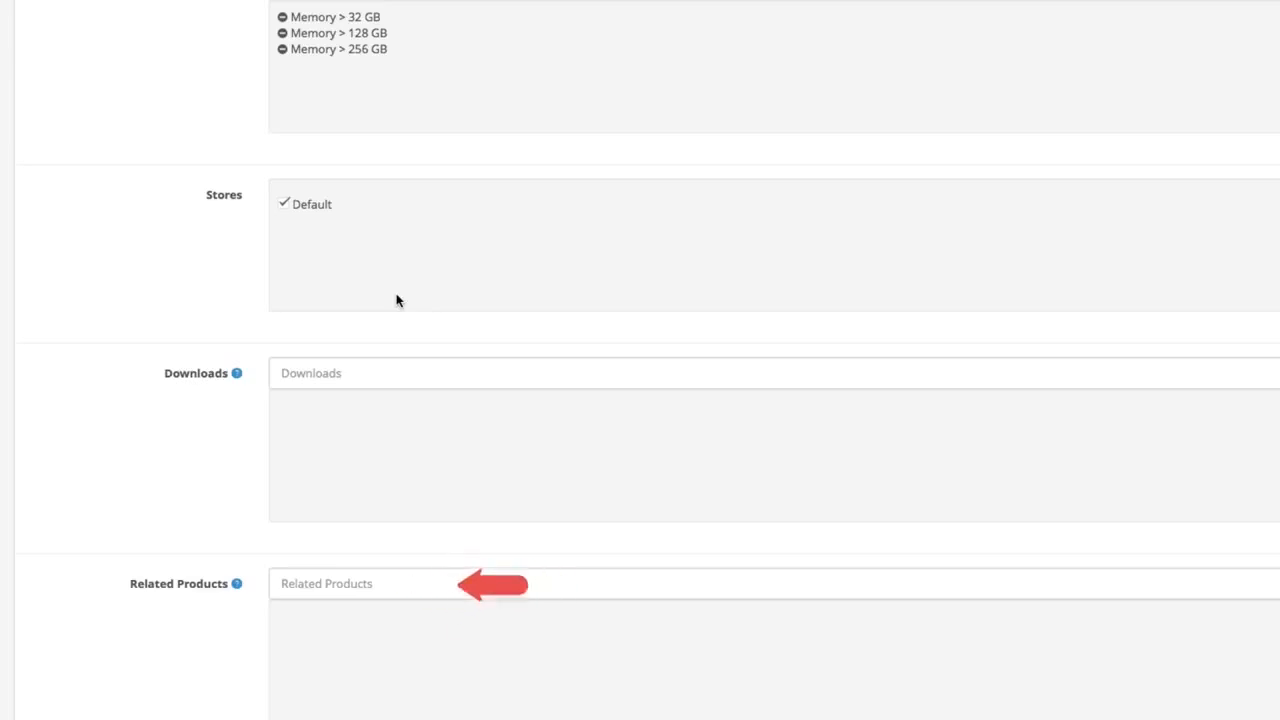
scroll(396, 300, "down", 3)
left_click(391, 446)
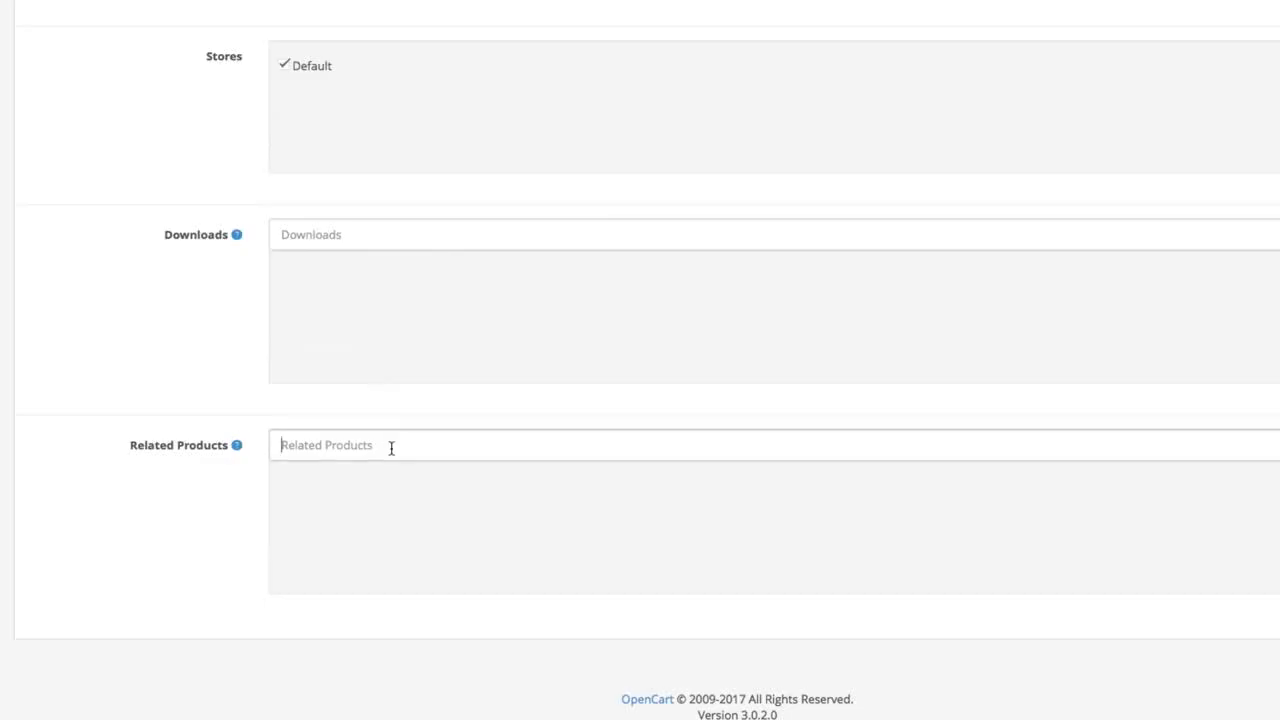
type("ipod")
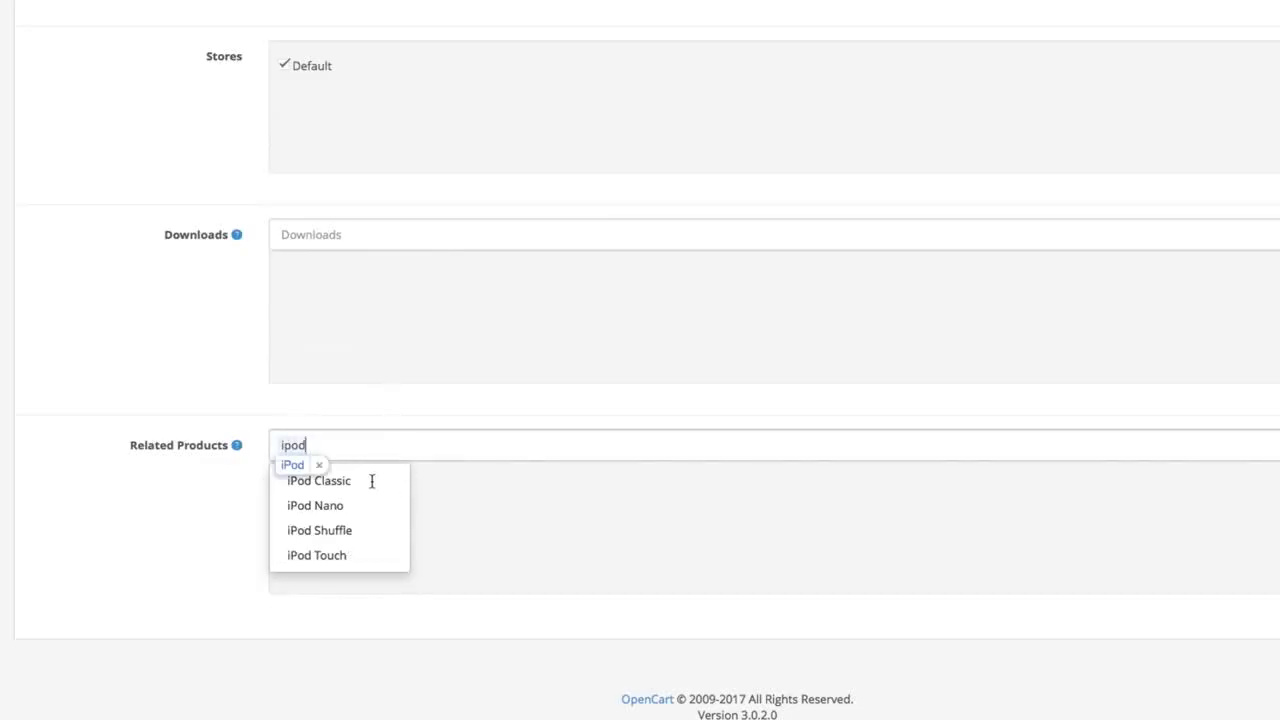
left_click(371, 482)
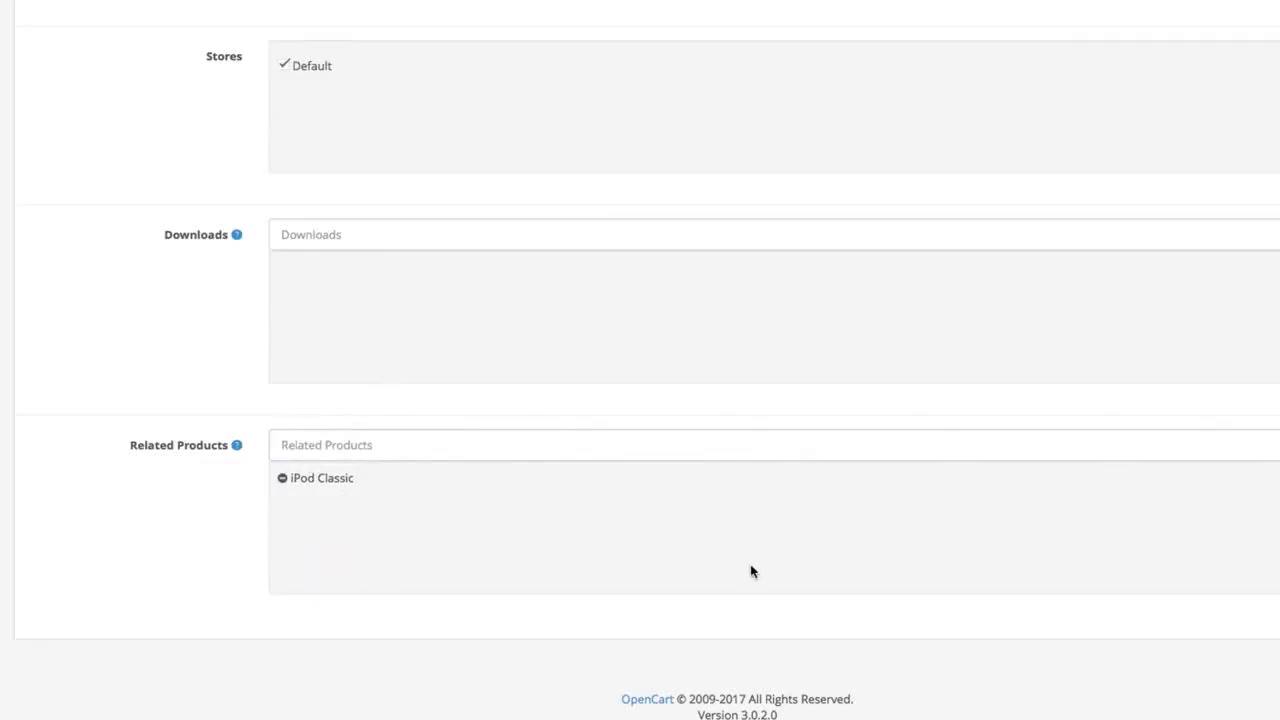
- Add the attribute Clockspeed with the text "2.34 GHz" to the product and save the product
scroll(752, 571, "up", 1)
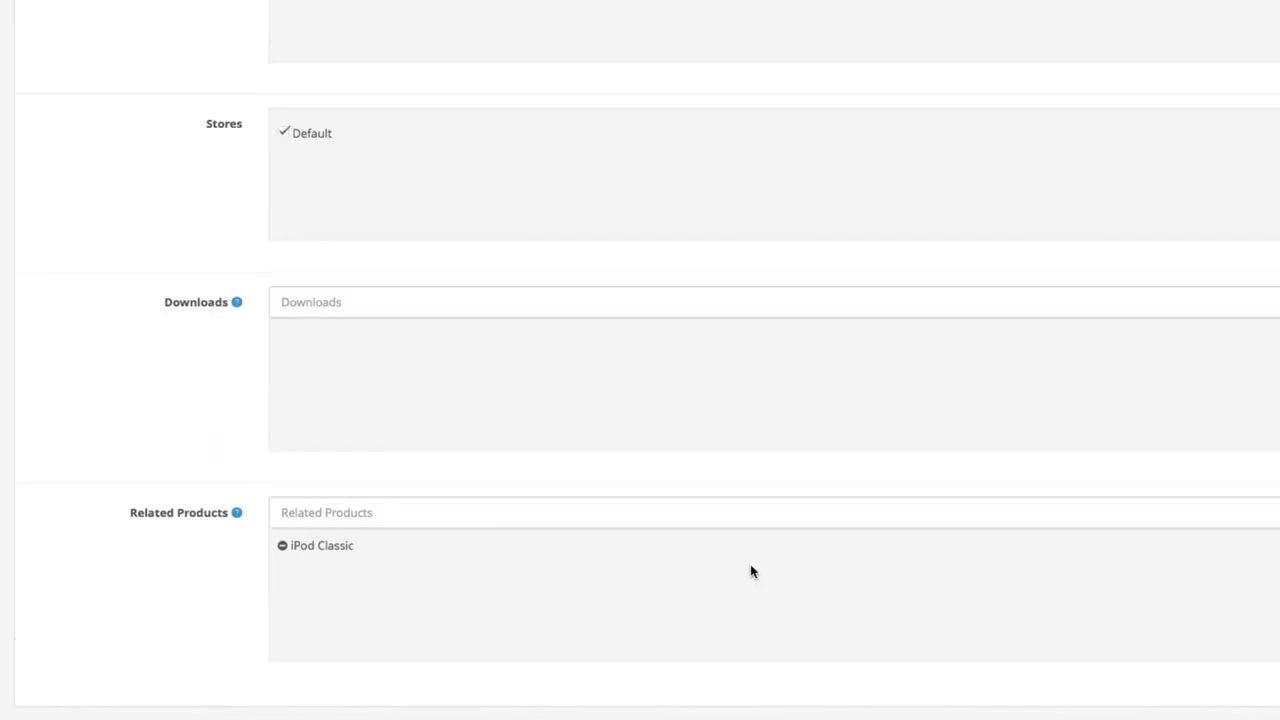
scroll(752, 571, "up", 2)
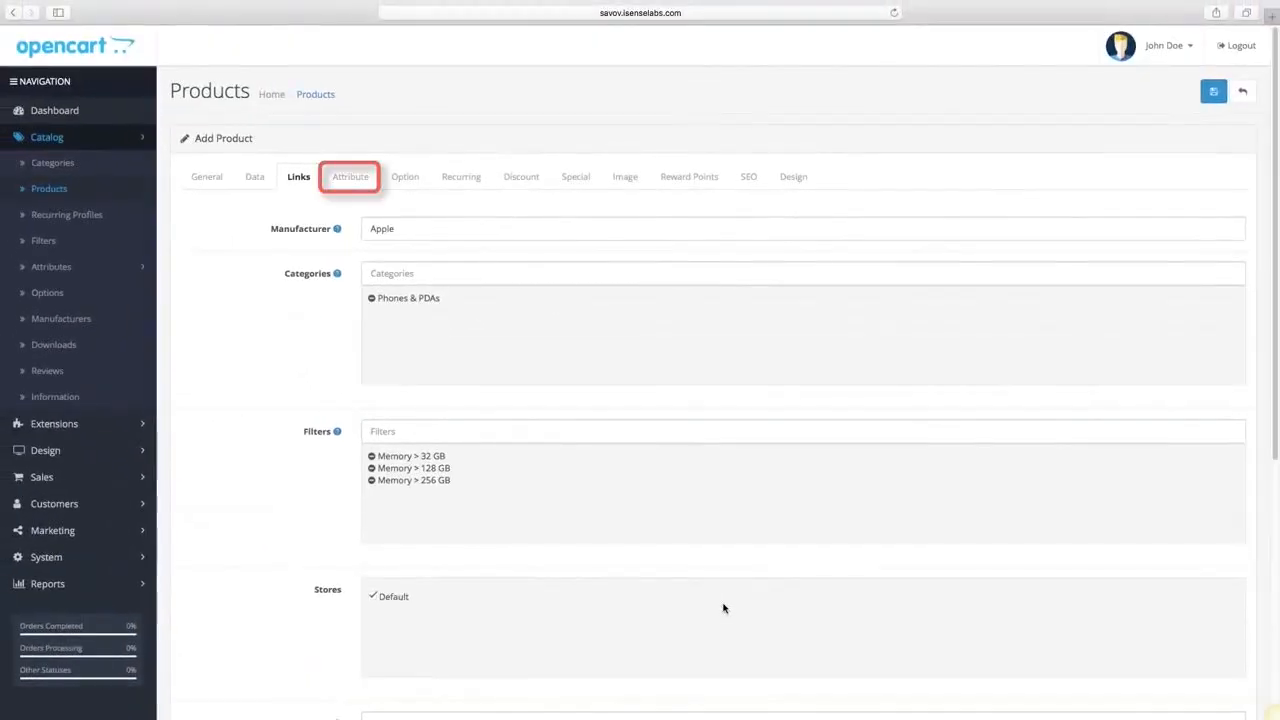
left_click(350, 176)
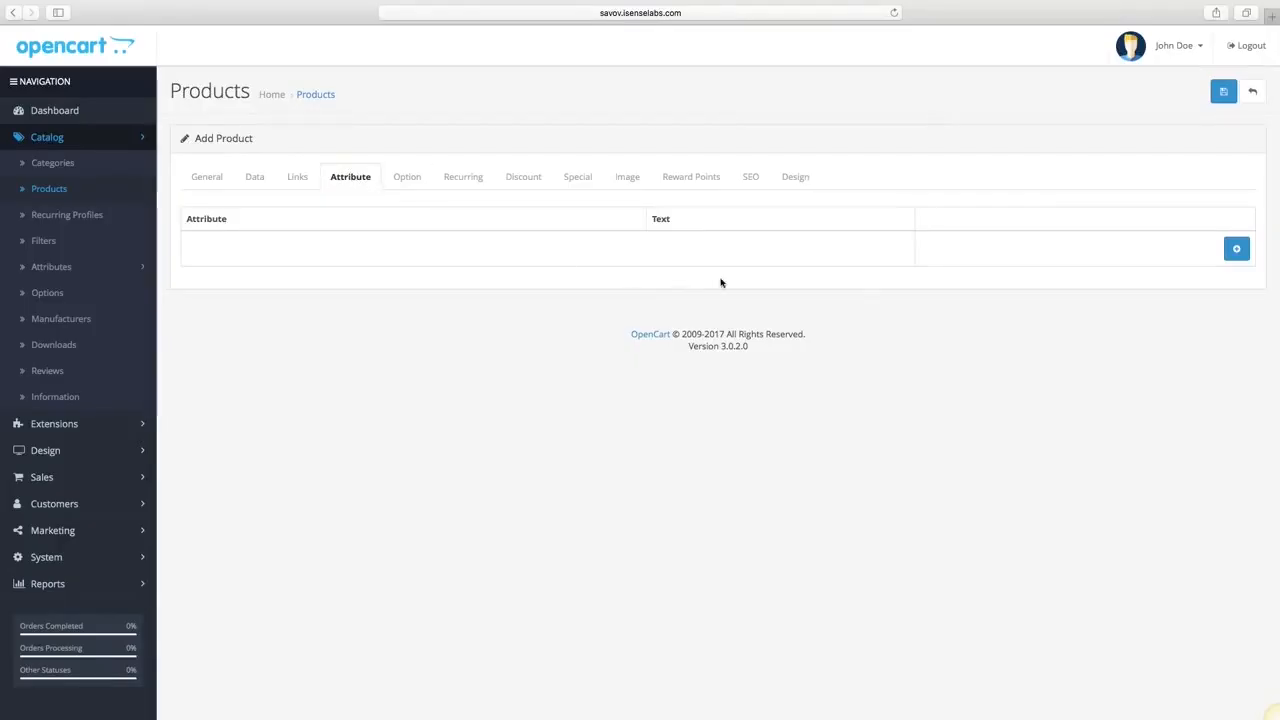
left_click(1236, 249)
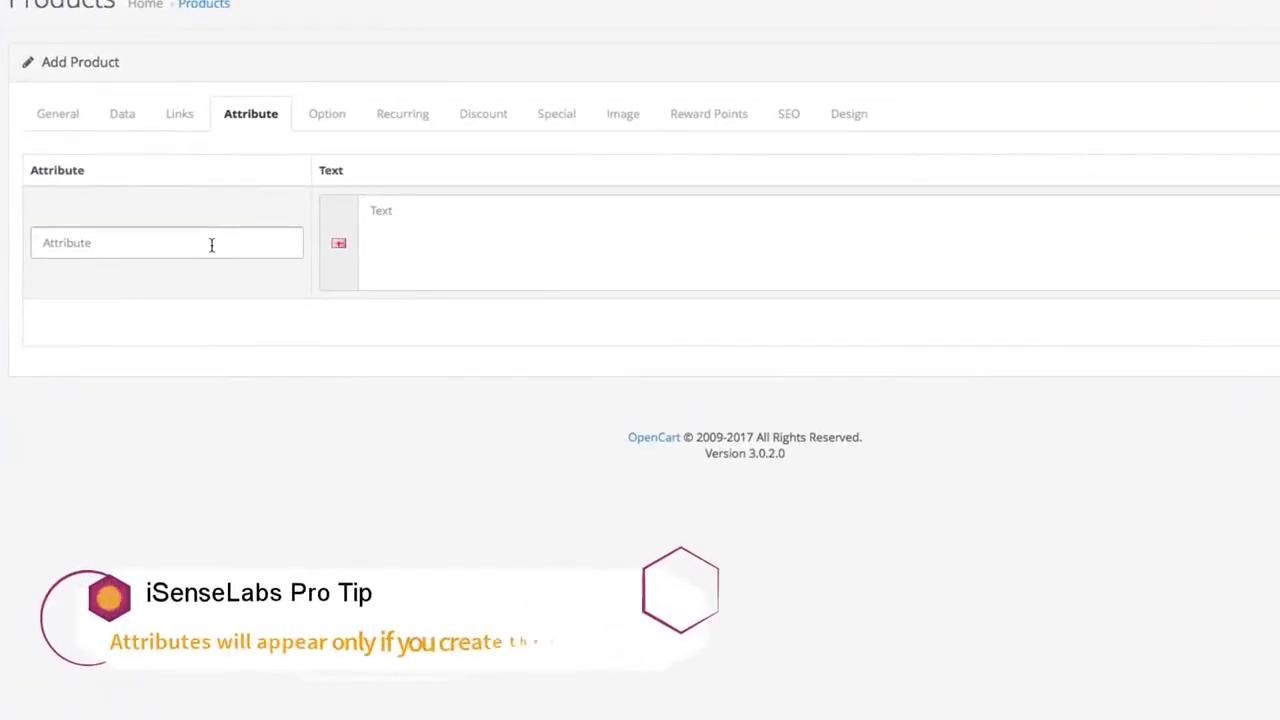
left_click(211, 244)
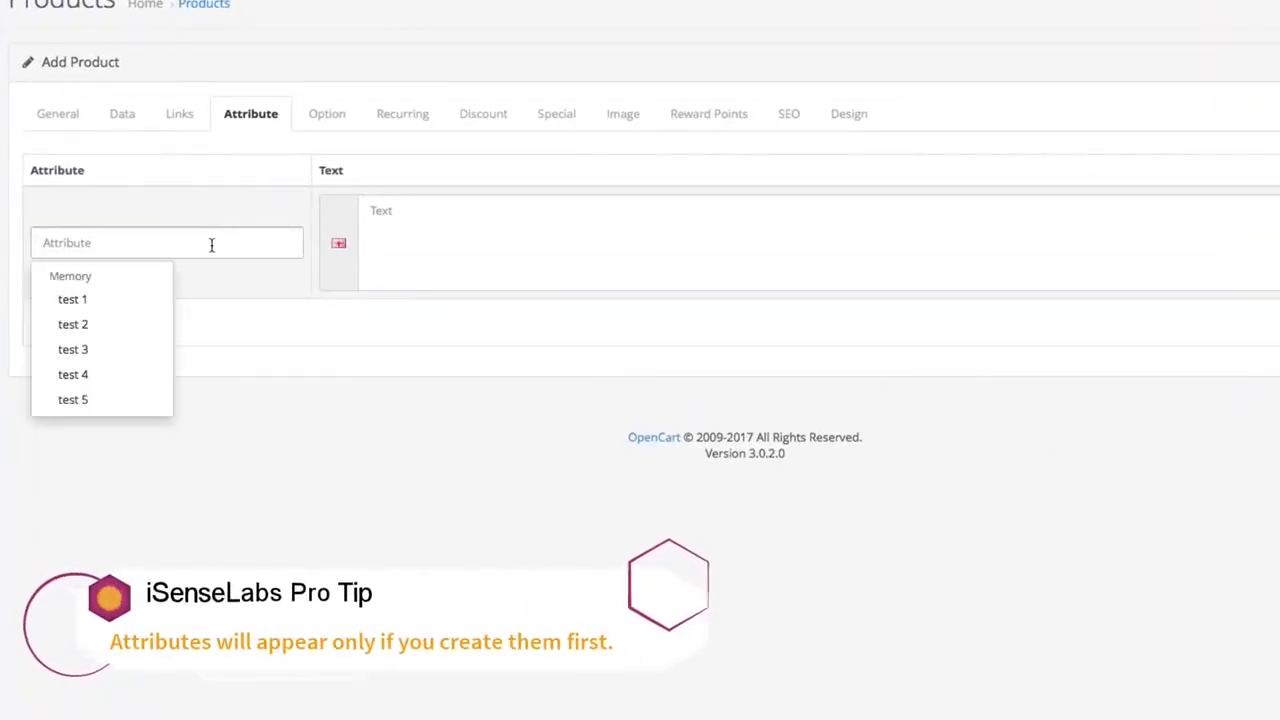
type("cloc")
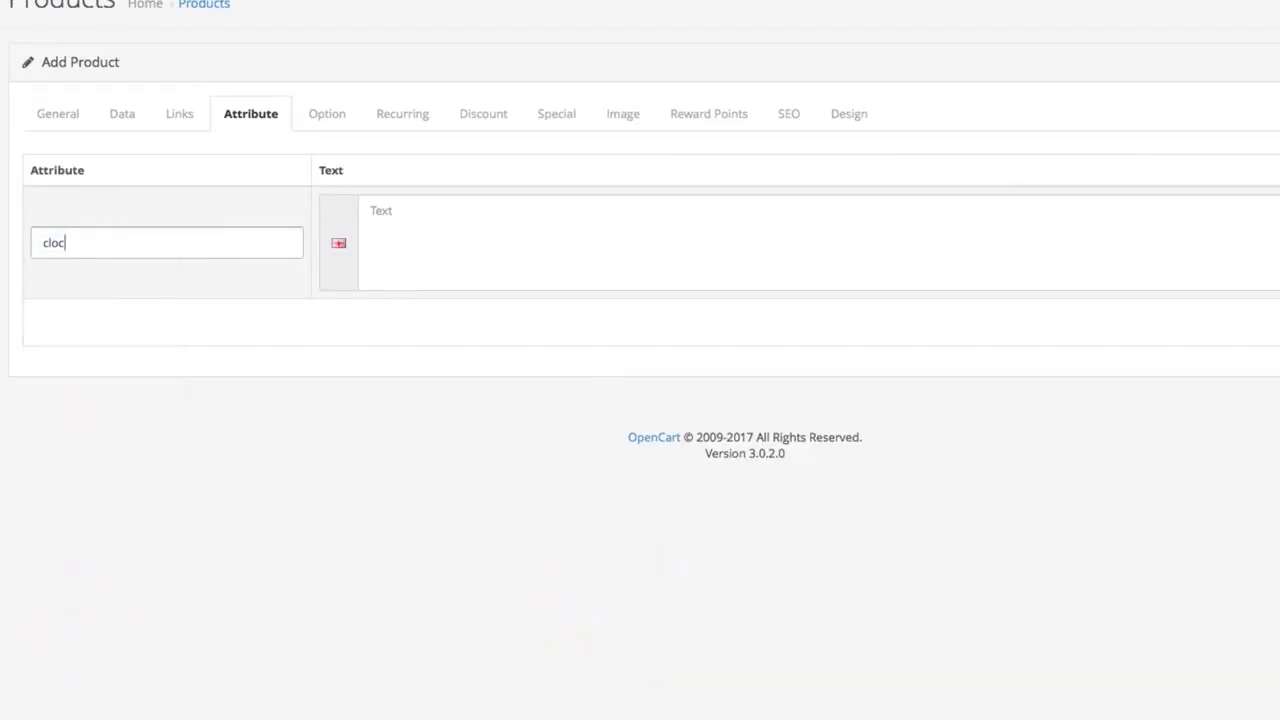
left_click(124, 300)
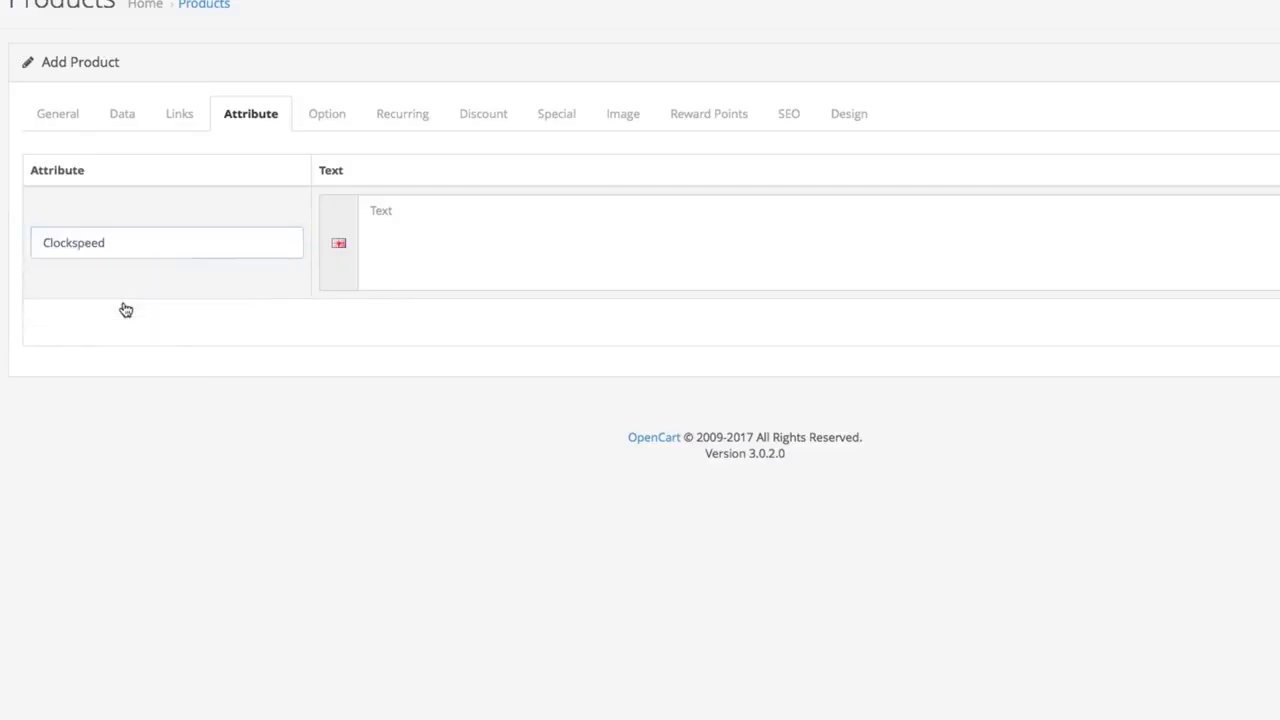
left_click(440, 235)
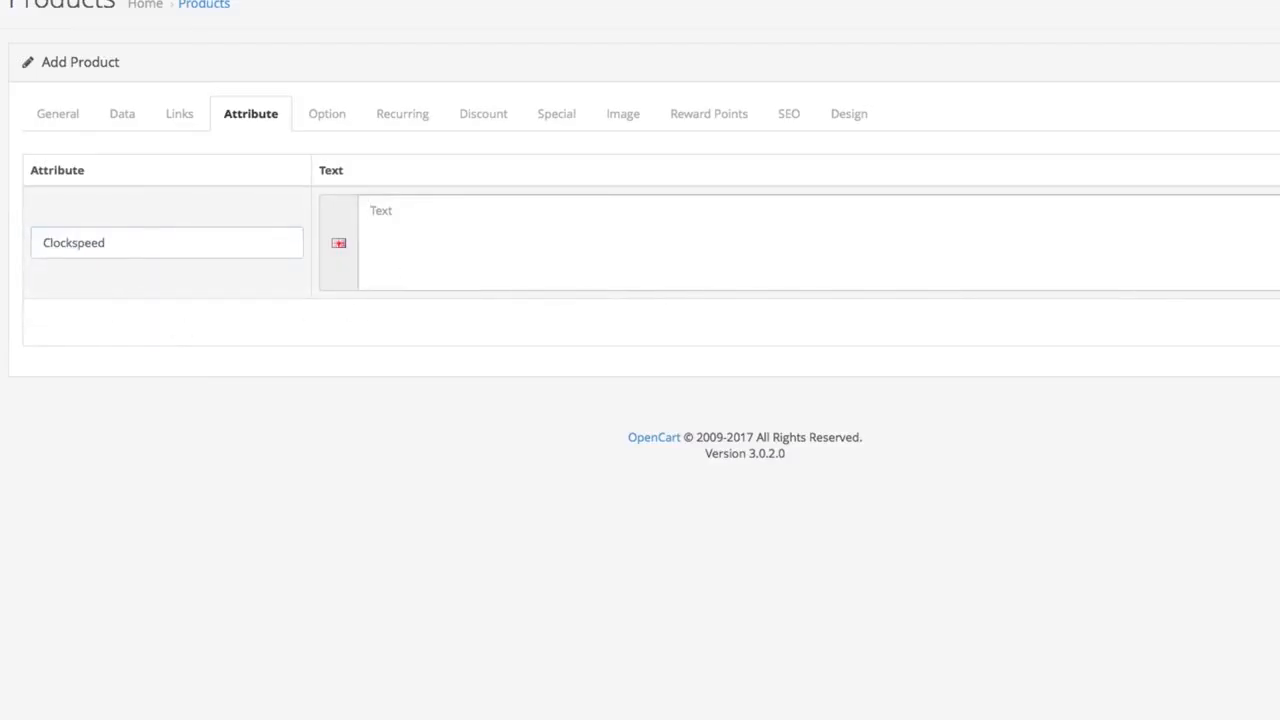
type("2.34 GHz")
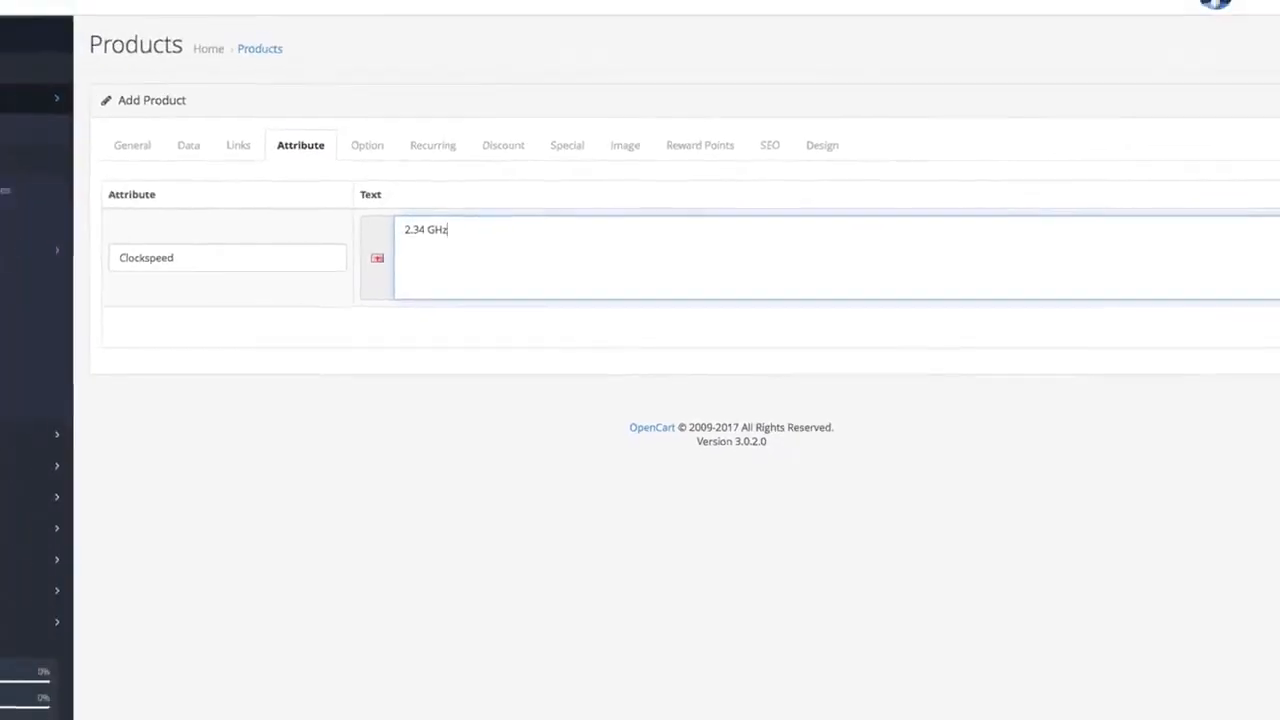
left_click(1223, 91)
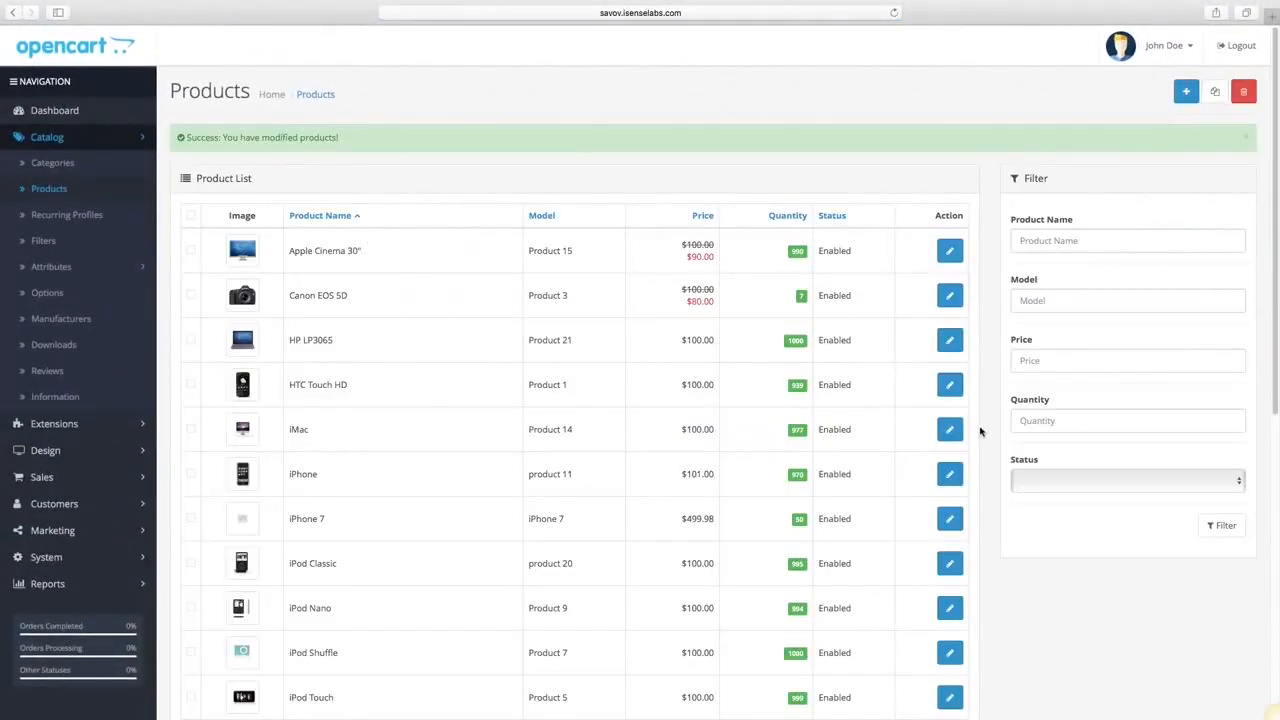
- Open the iPhone 7 product for editing and add a Checkbox option to it
left_click(950, 518)
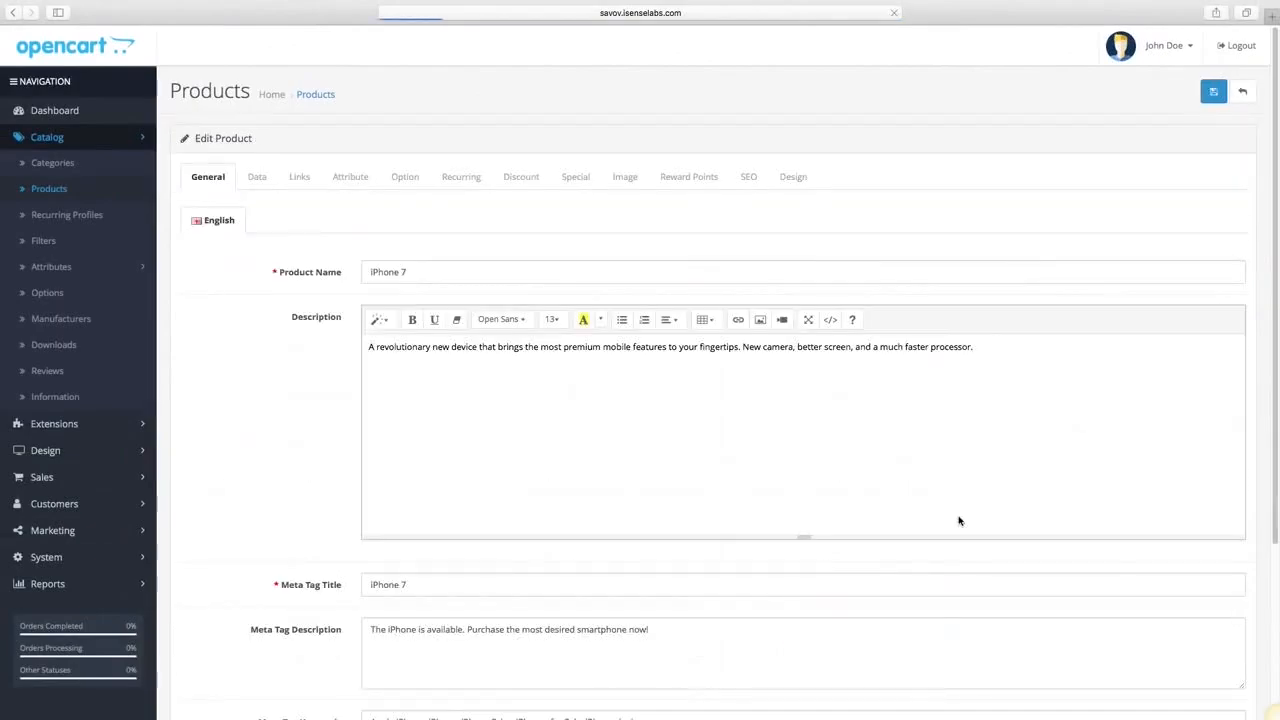
left_click(401, 177)
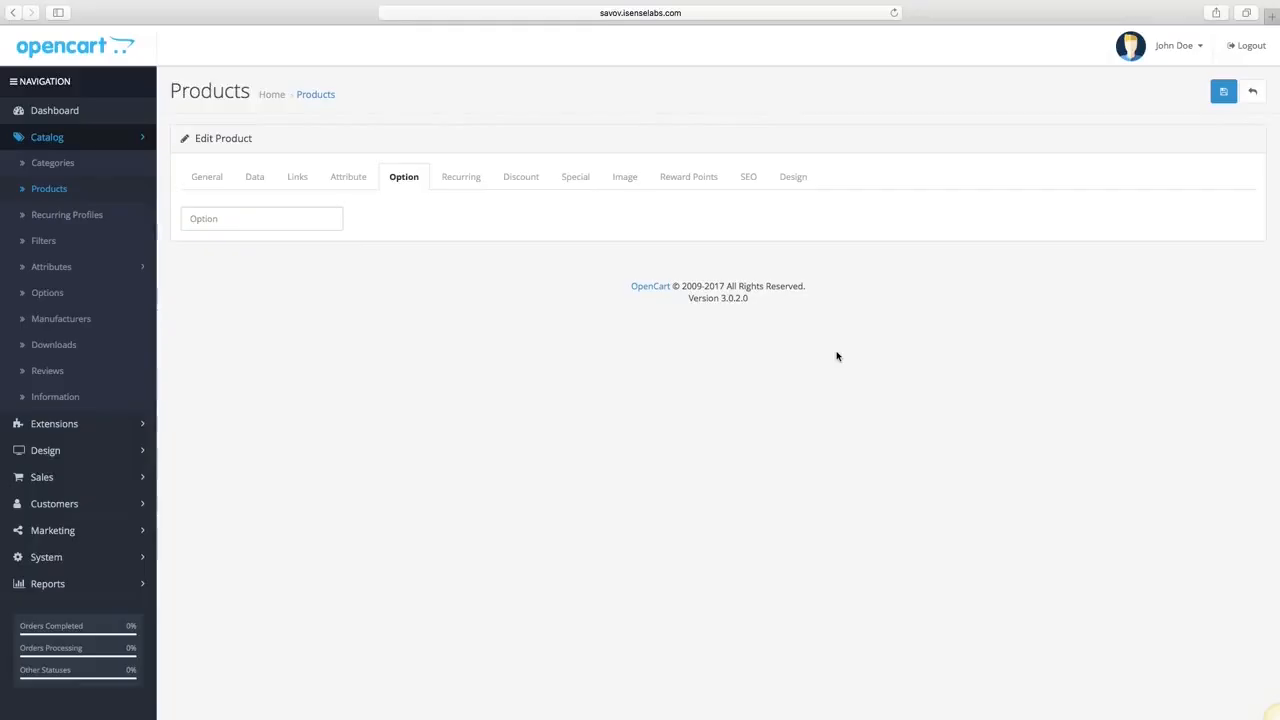
left_click(315, 222)
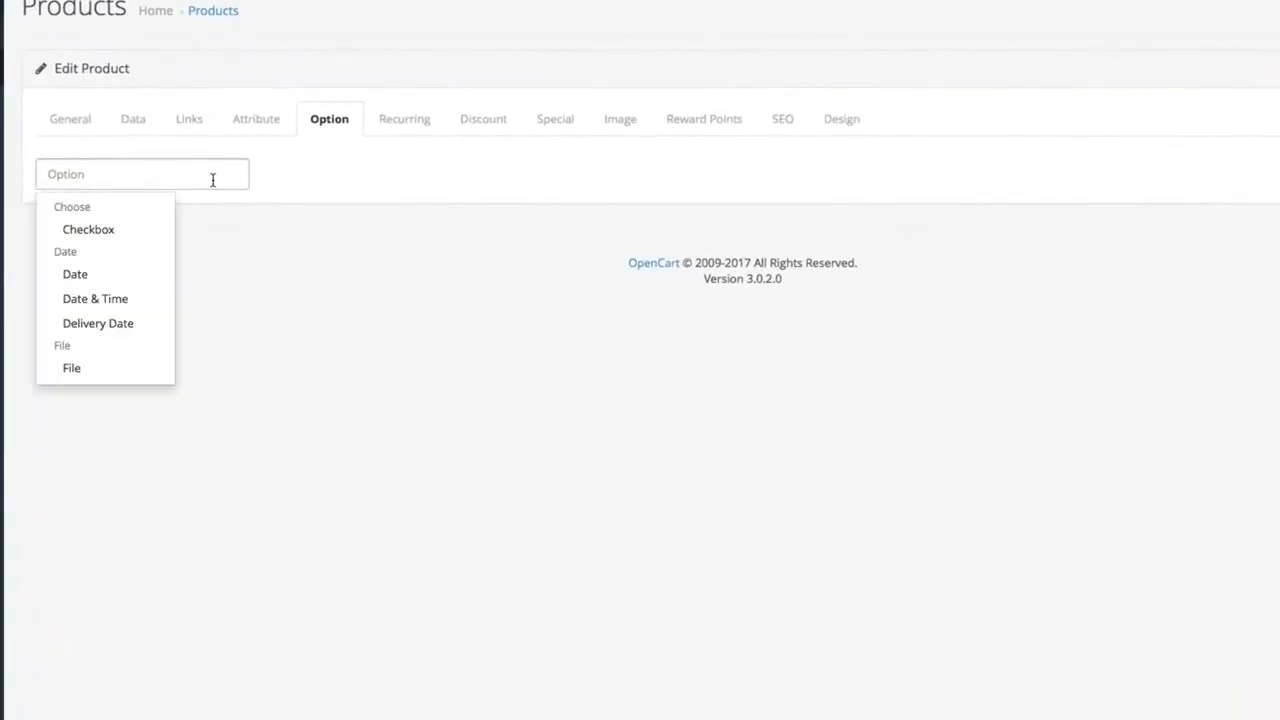
left_click(121, 235)
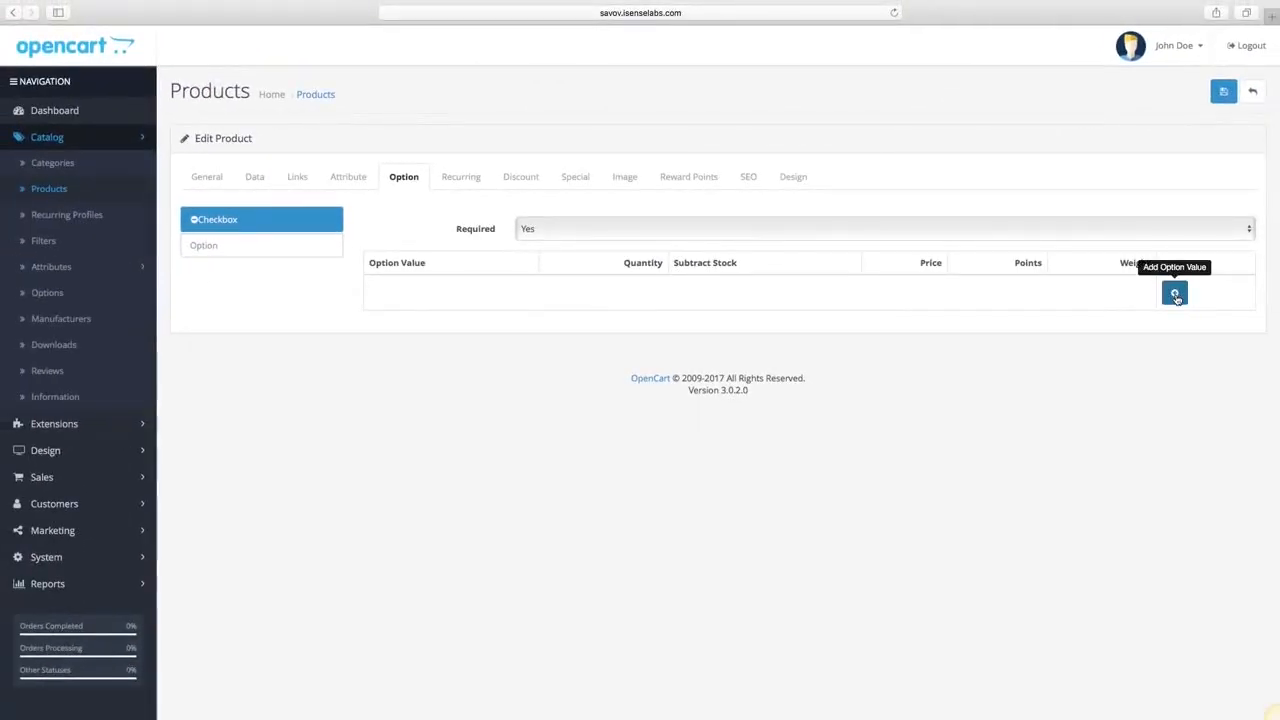
- Add three values to the Checkbox option: Black, Red and Silver
left_click(1175, 295)
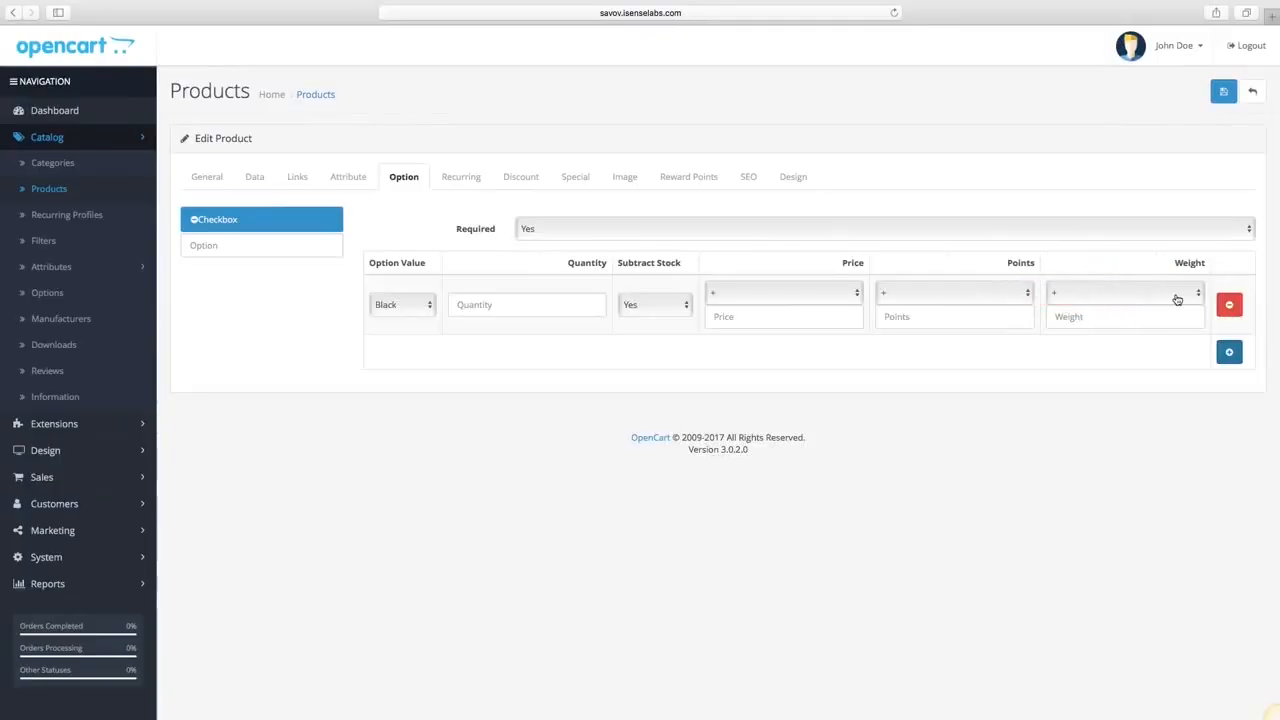
left_click(1229, 351)
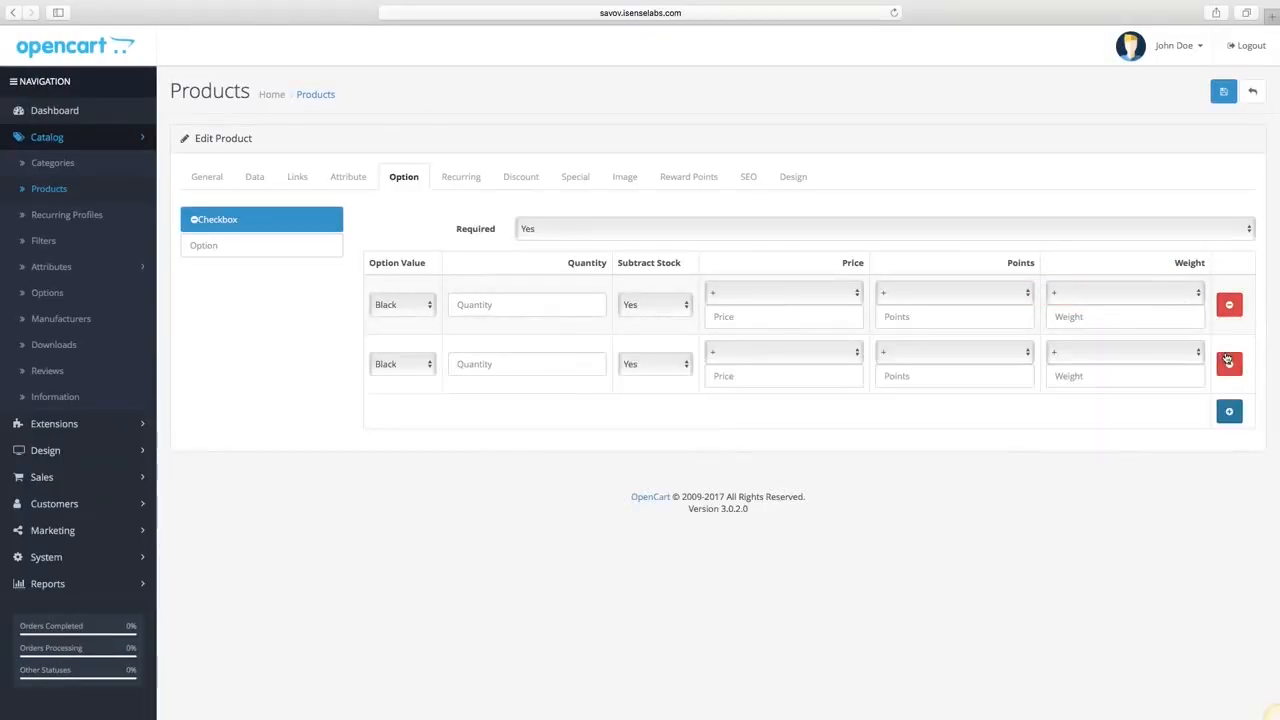
left_click(1229, 411)
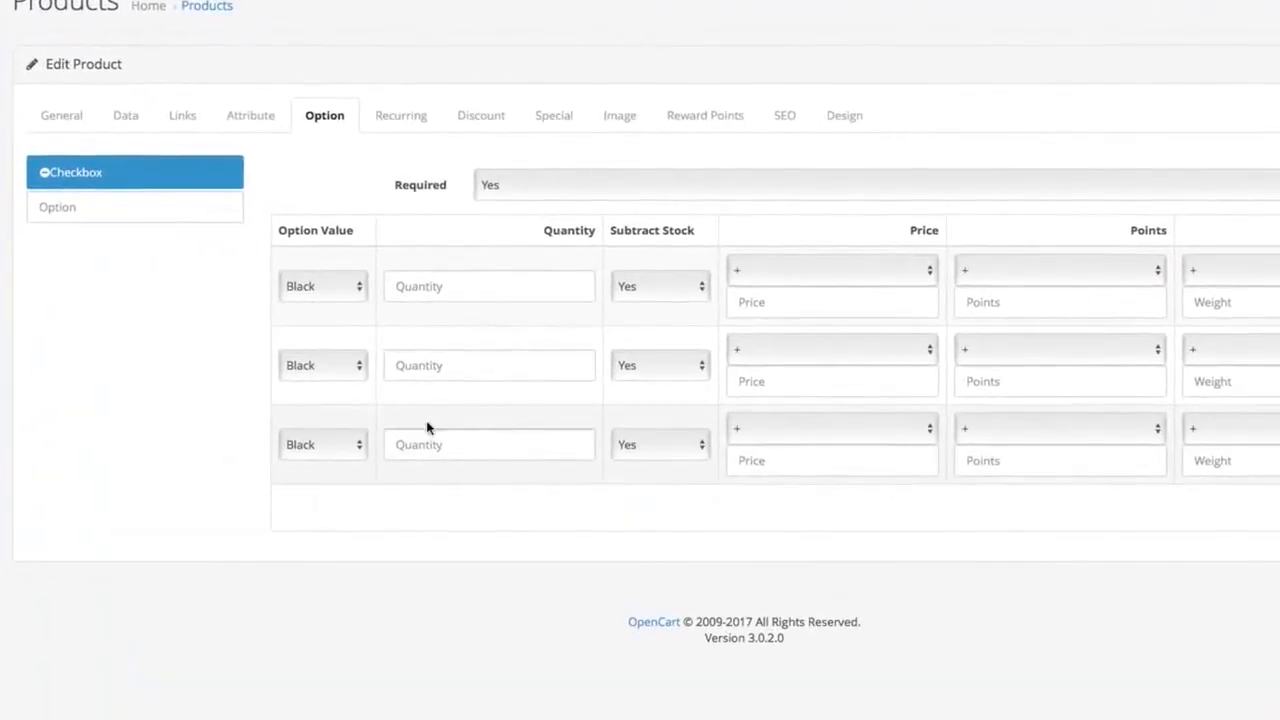
left_click(330, 366)
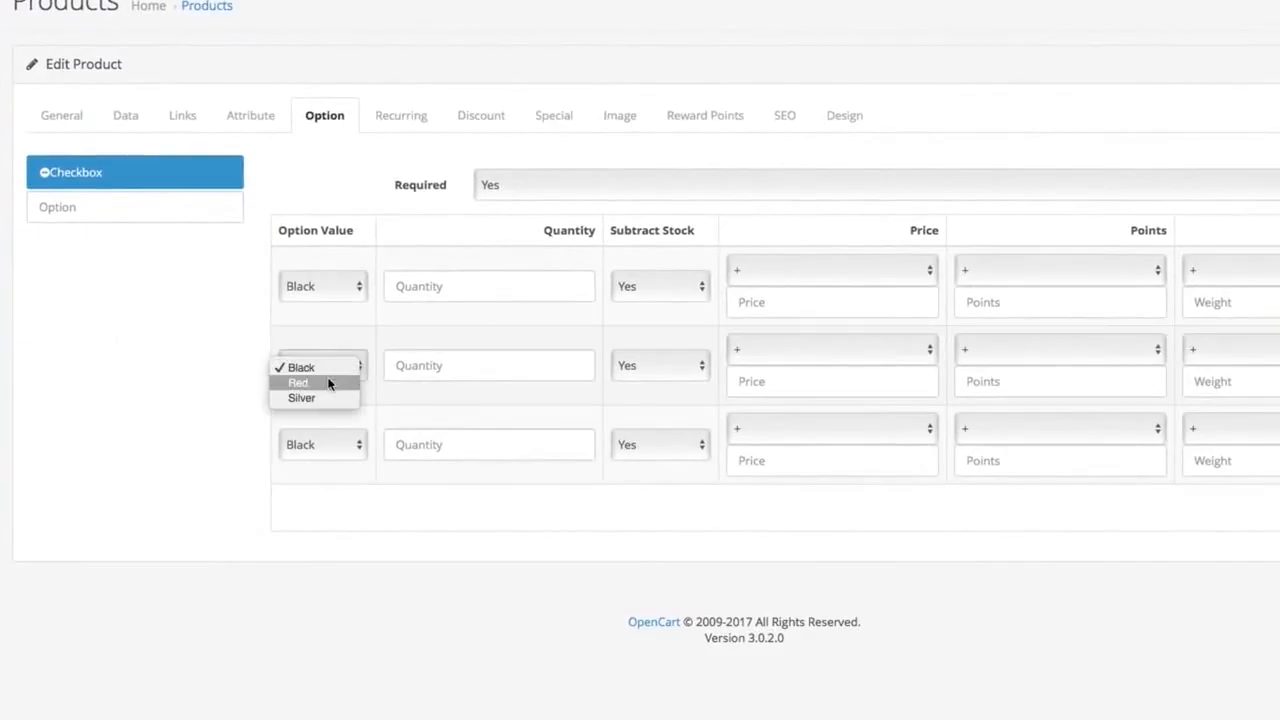
left_click(330, 381)
left_click(334, 444)
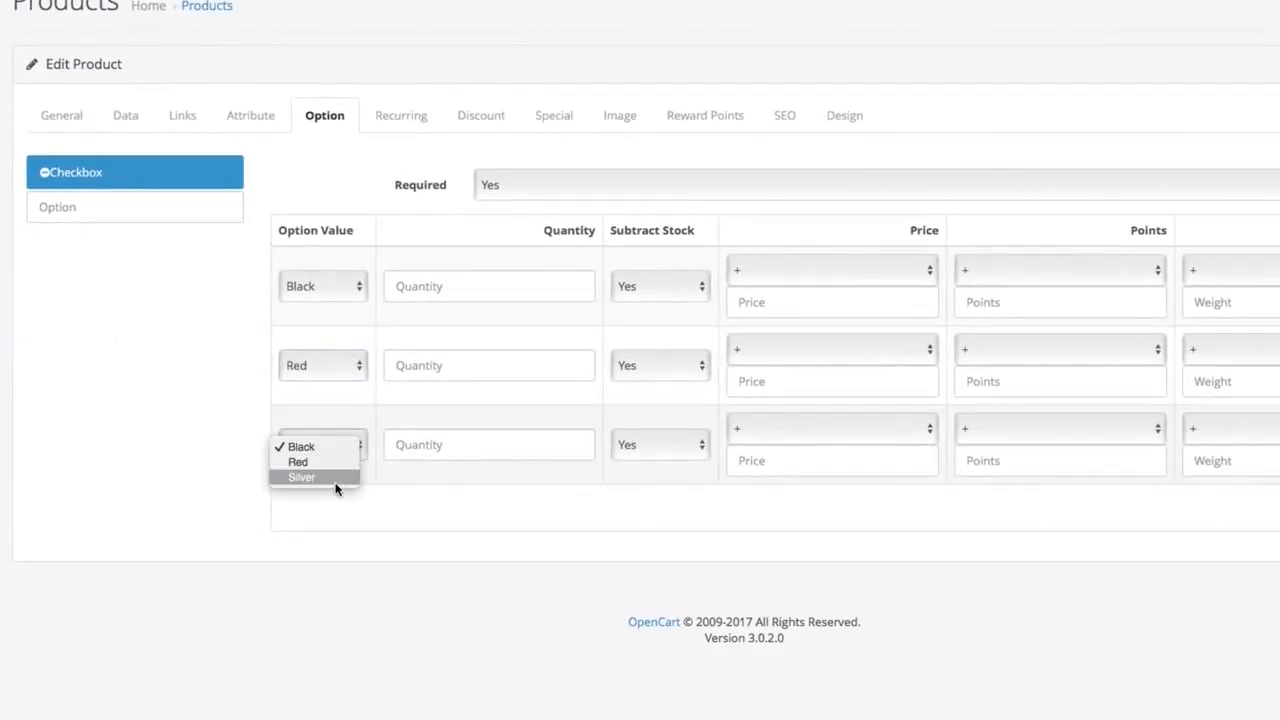
left_click(335, 487)
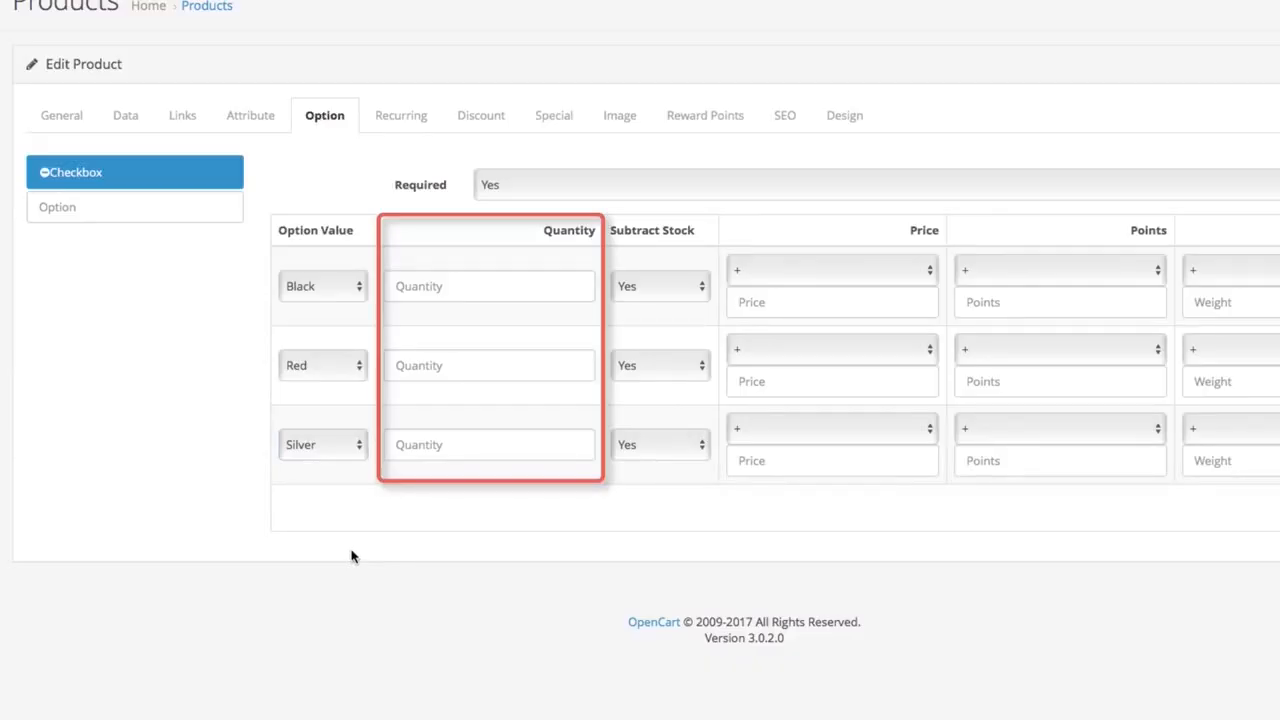
- Set the quantity of the Black, Red and Silver option values to 15 each, keeping Subtract Stock at Yes for Black
left_click(538, 282)
type("15")
left_click(510, 372)
type("15")
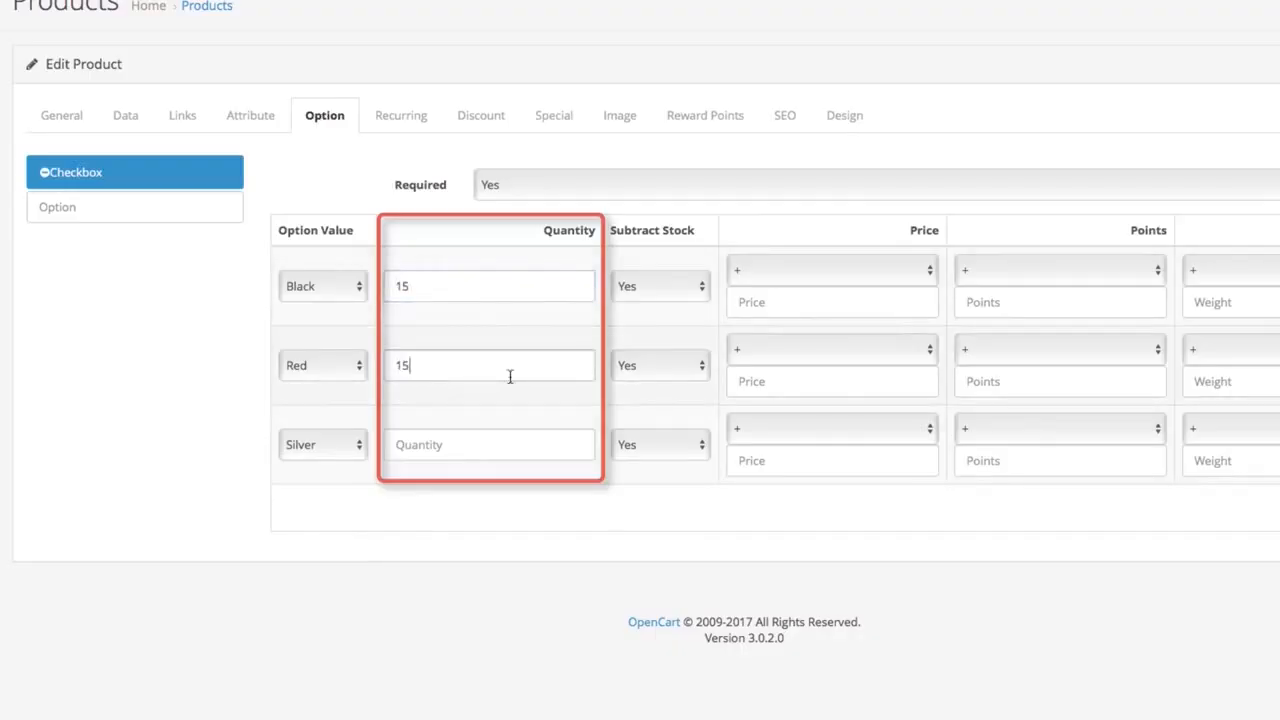
left_click(494, 448)
type("15")
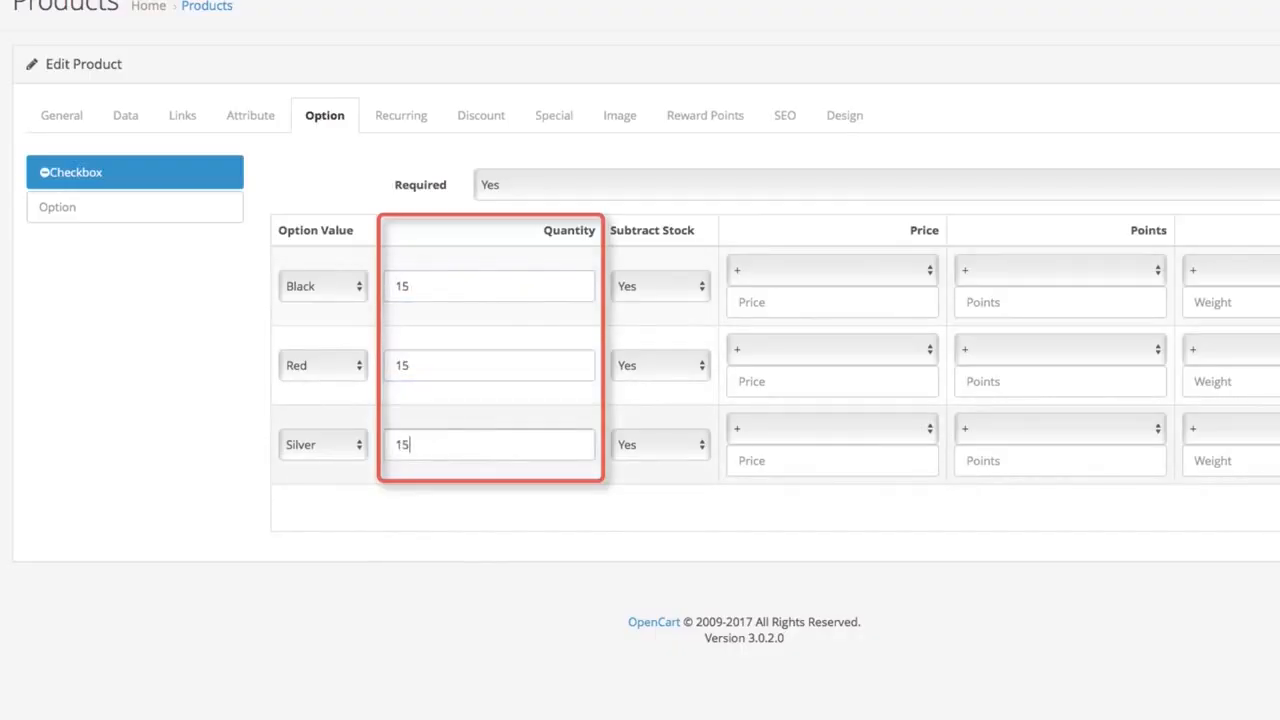
left_click(535, 495)
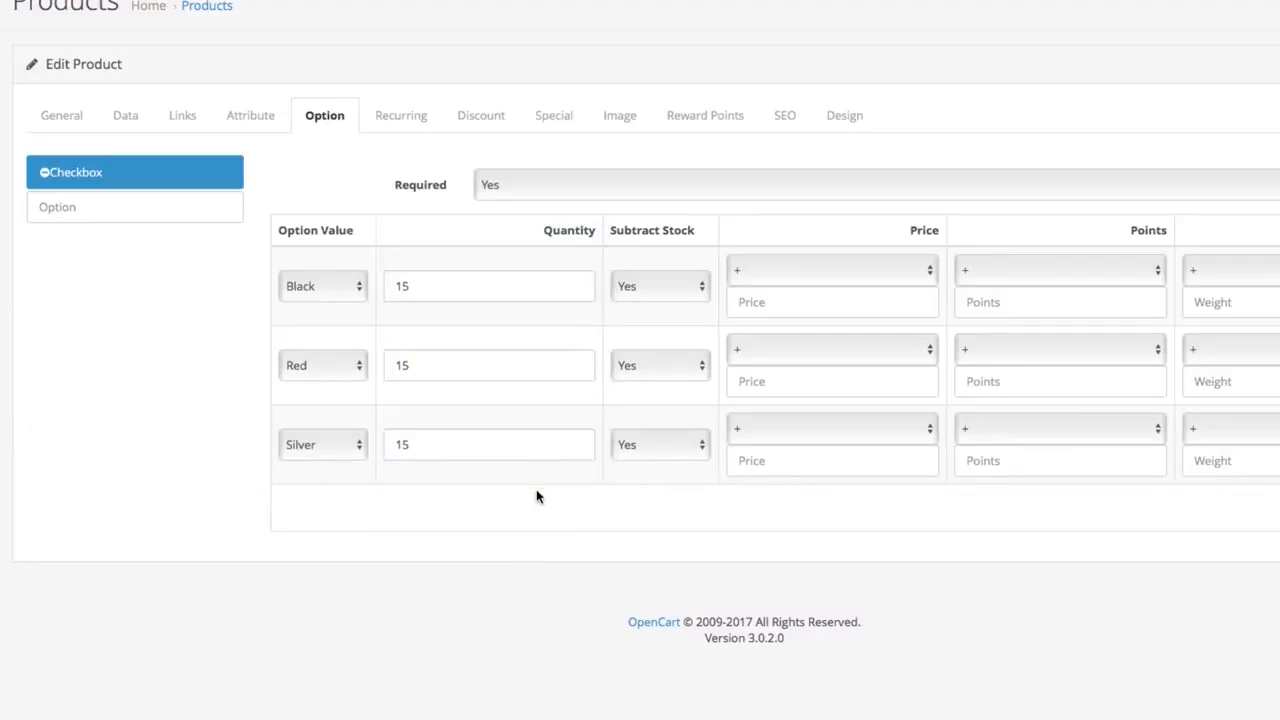
left_click(653, 287)
left_click(653, 289)
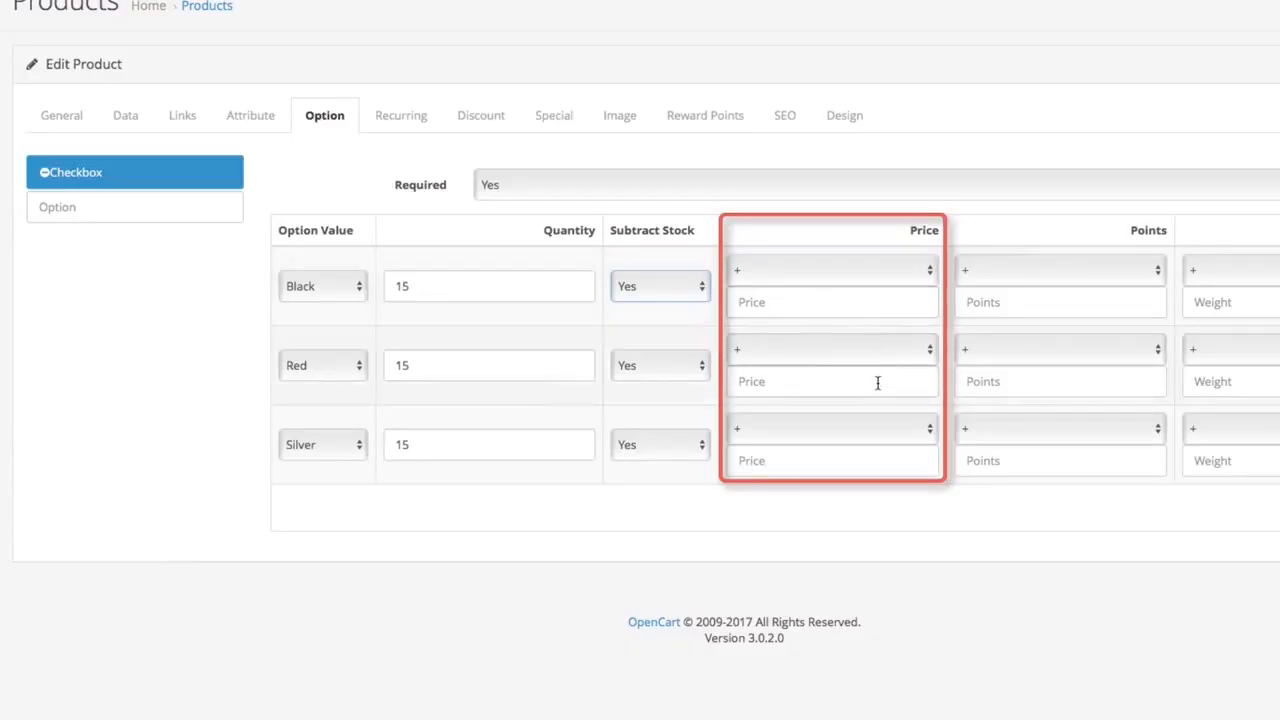
- Set the added price to 100.00 for the Silver option value and 200.00 for the Red one
left_click(875, 470)
type("1")
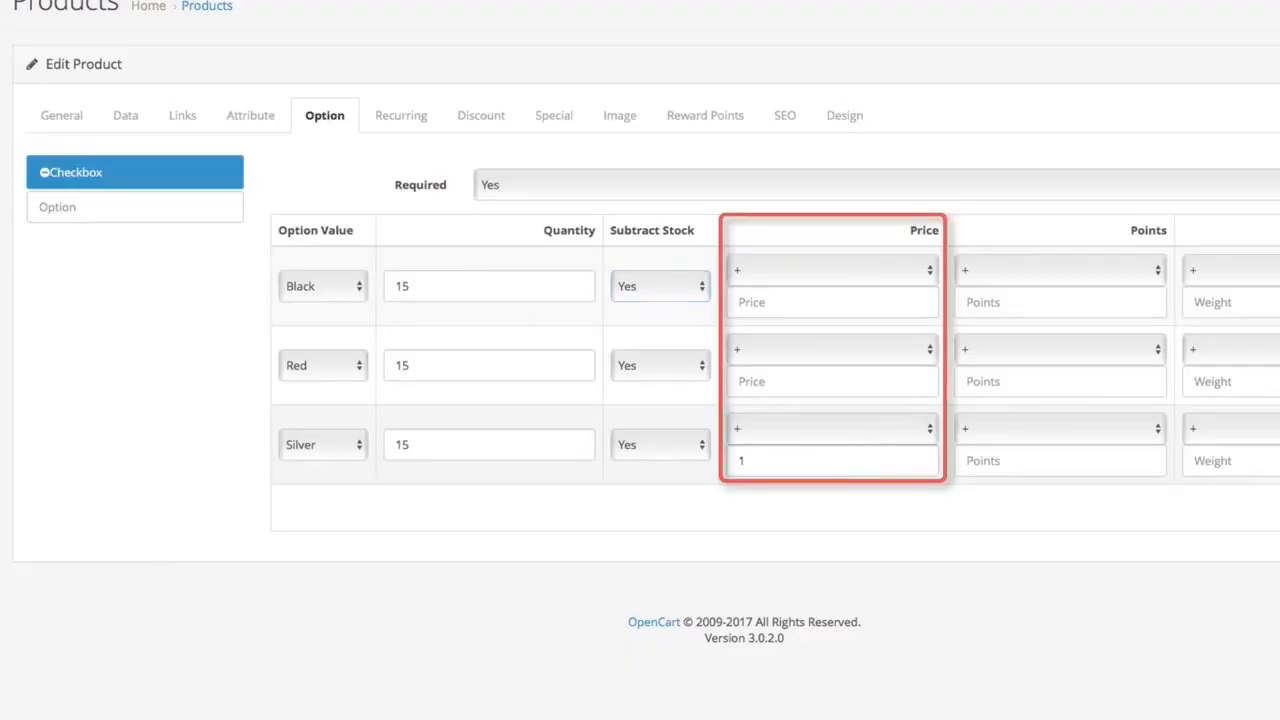
type("00.00")
left_click(857, 382)
left_click(857, 384)
type("200.00")
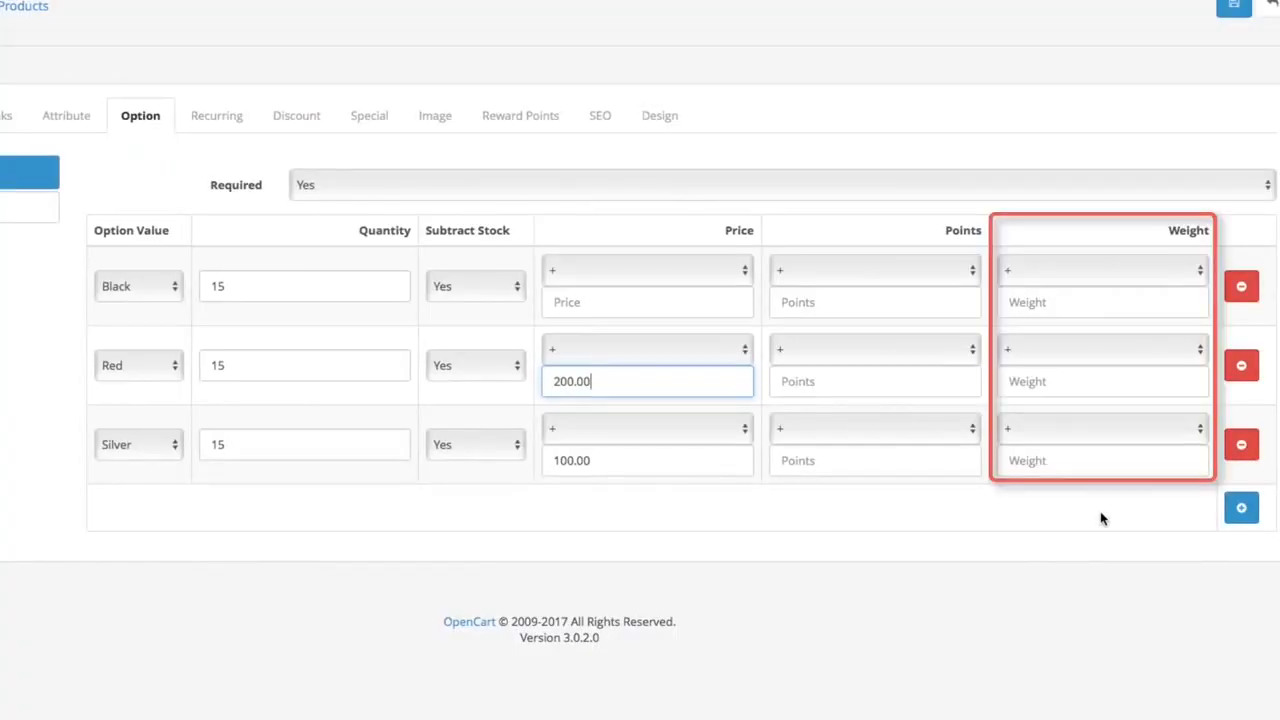
- Keep the Checkbox option's Required setting at Yes and save the product
left_click(713, 175)
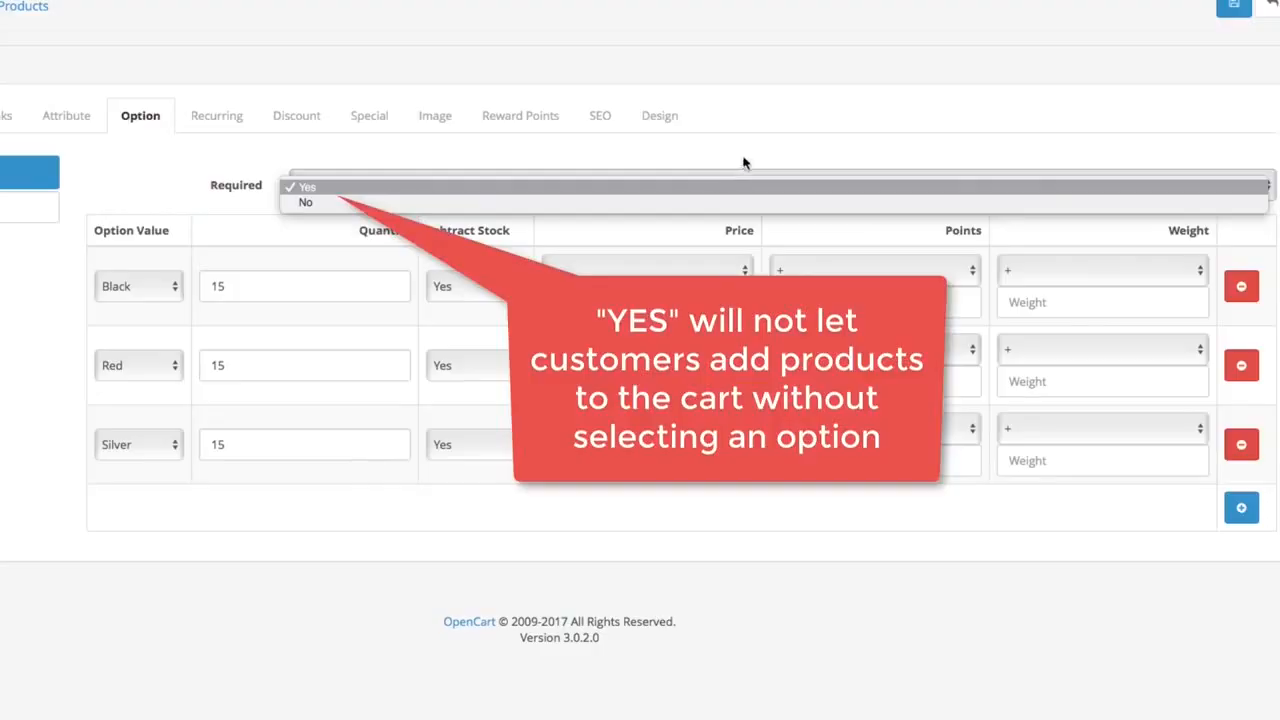
left_click(755, 152)
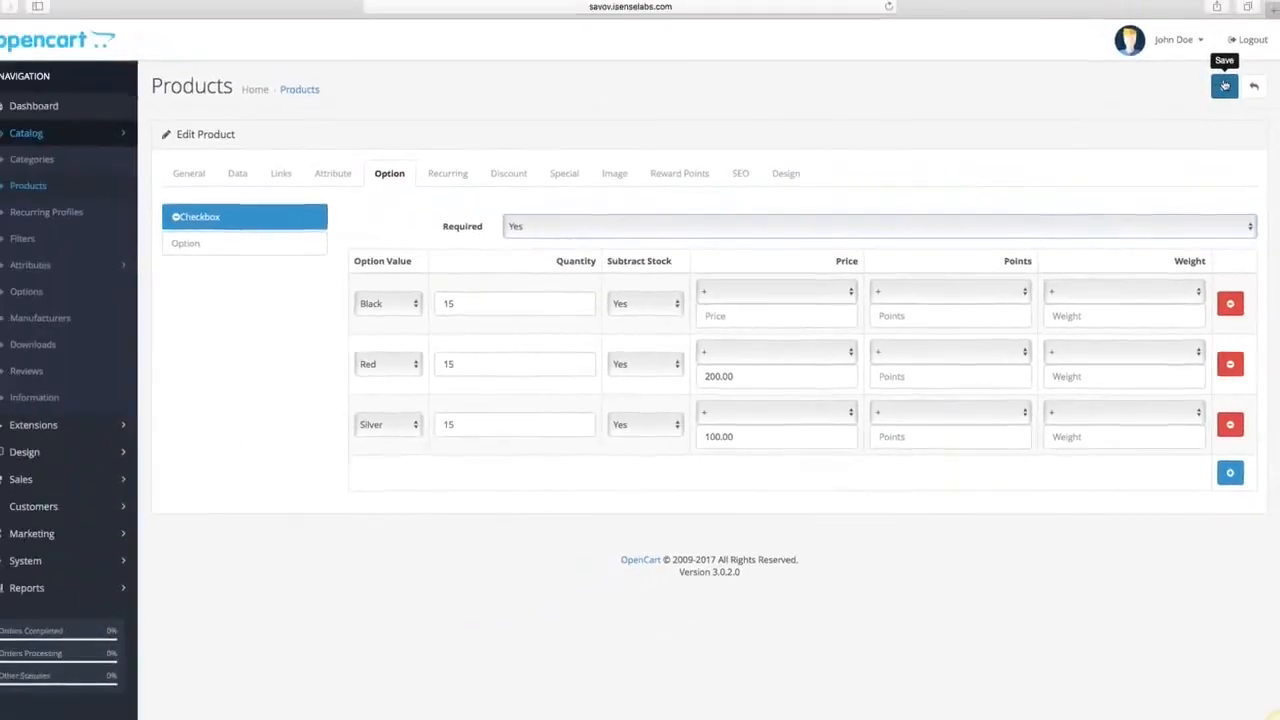
left_click(1223, 90)
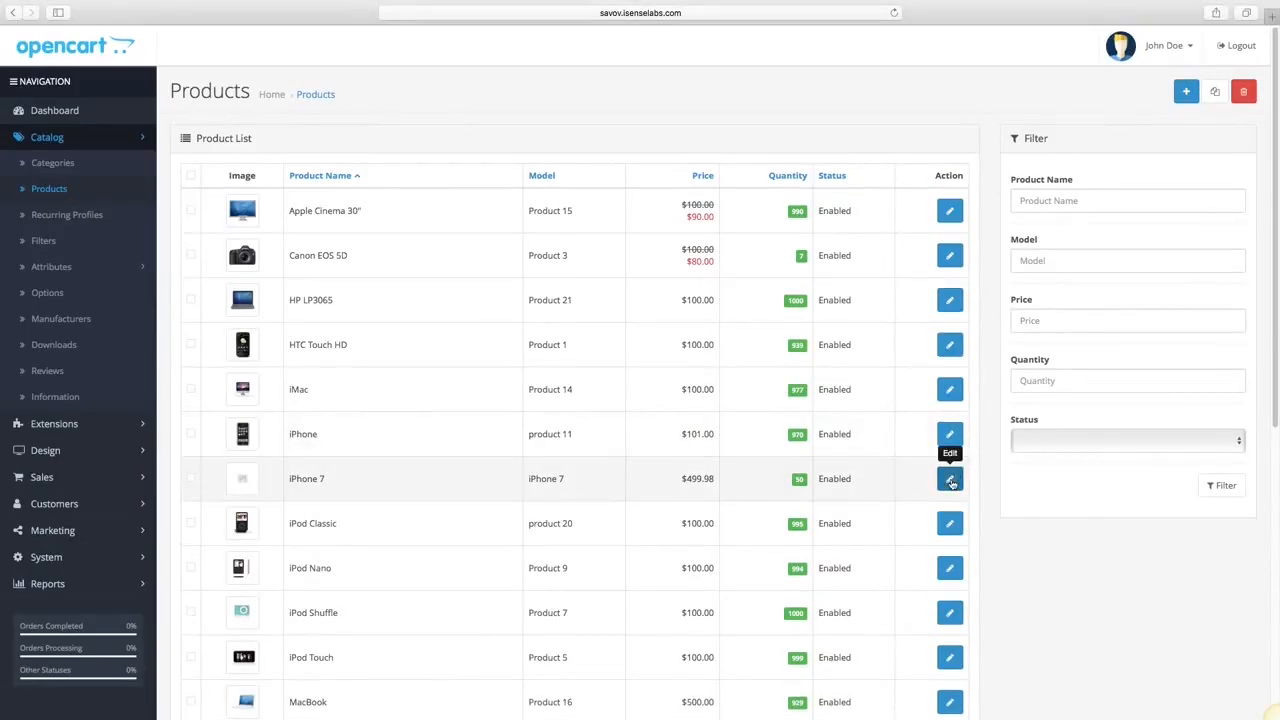
- Reopen the iPhone 7 product for editing and add a recurring profile entry for the Default customer group
left_click(951, 481)
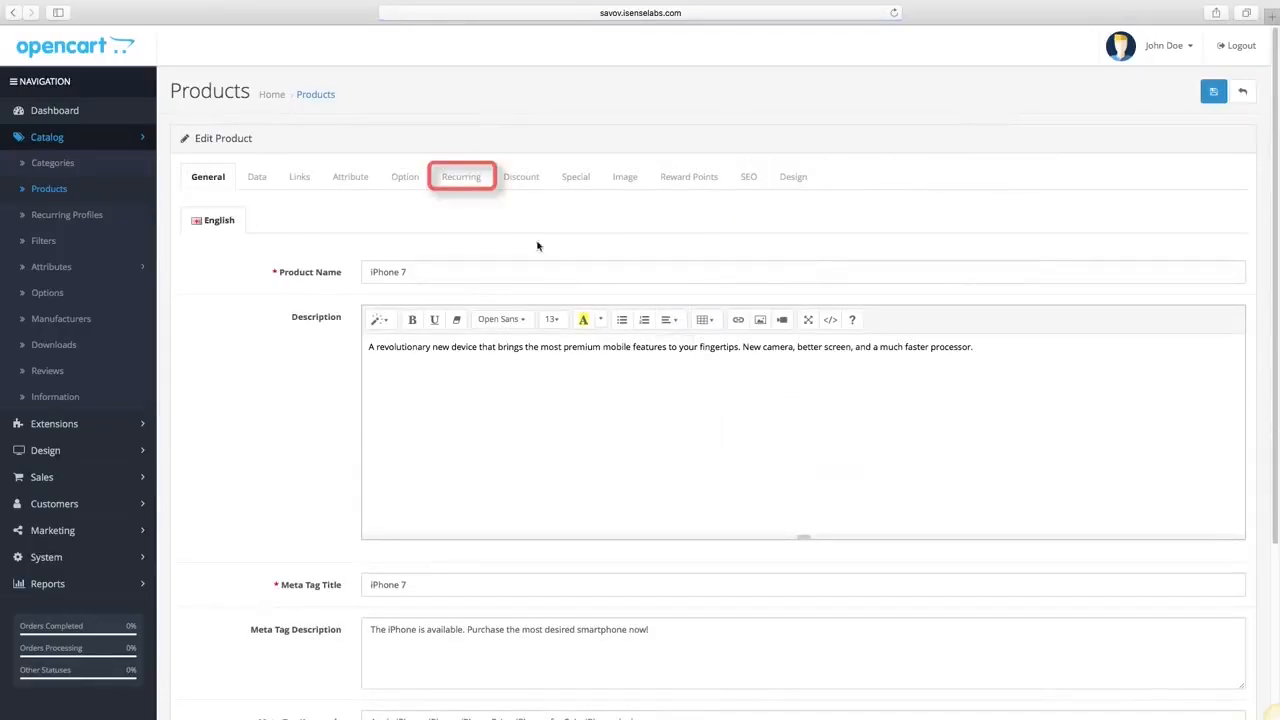
left_click(468, 178)
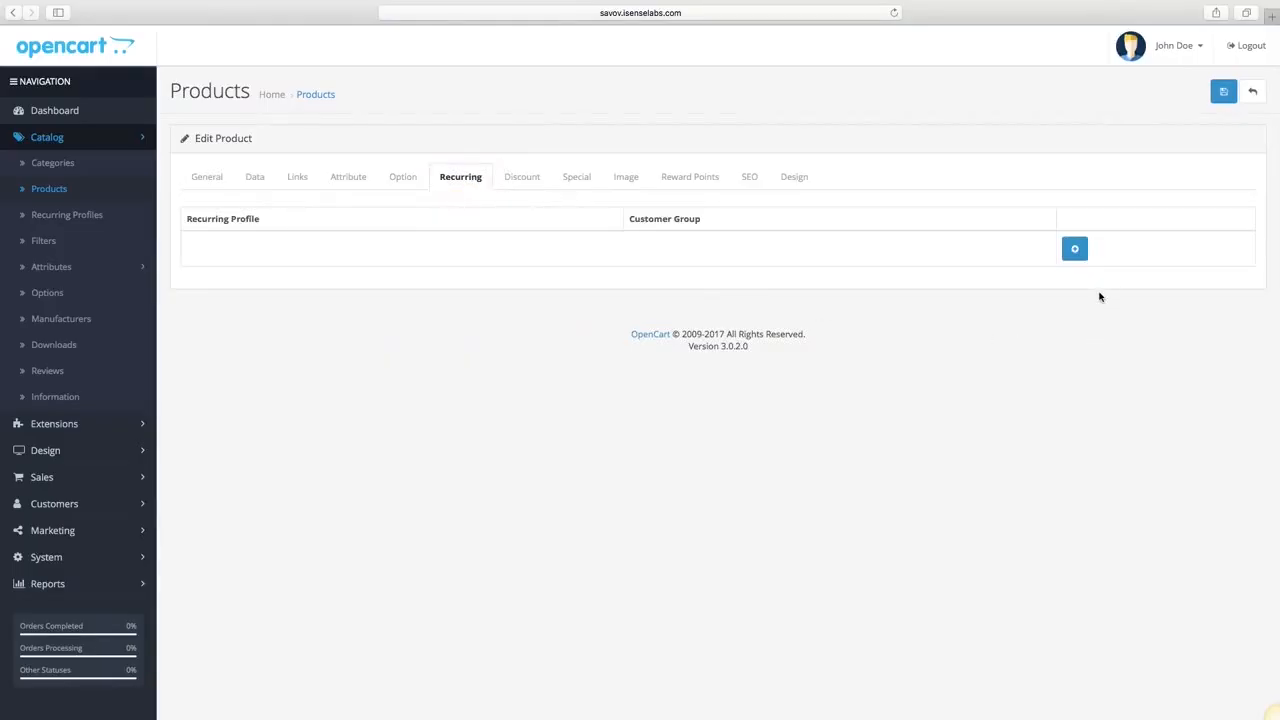
left_click(1074, 249)
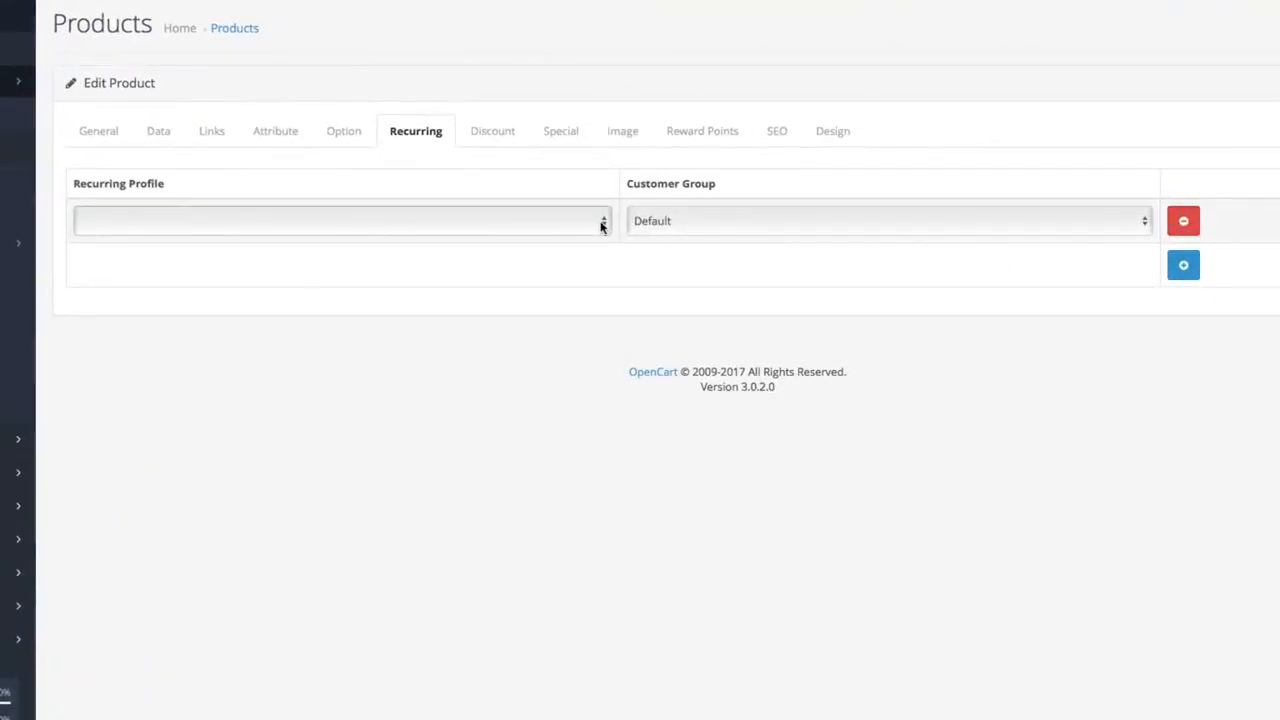
left_click(745, 225)
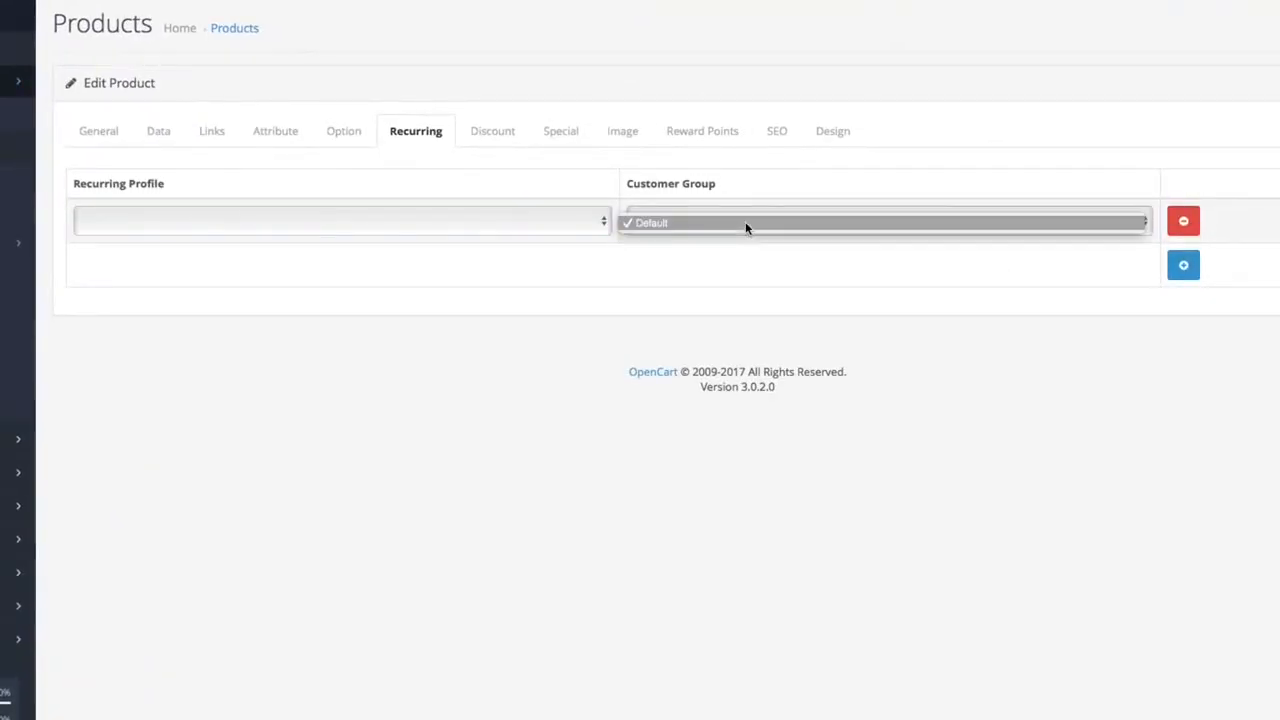
left_click(745, 225)
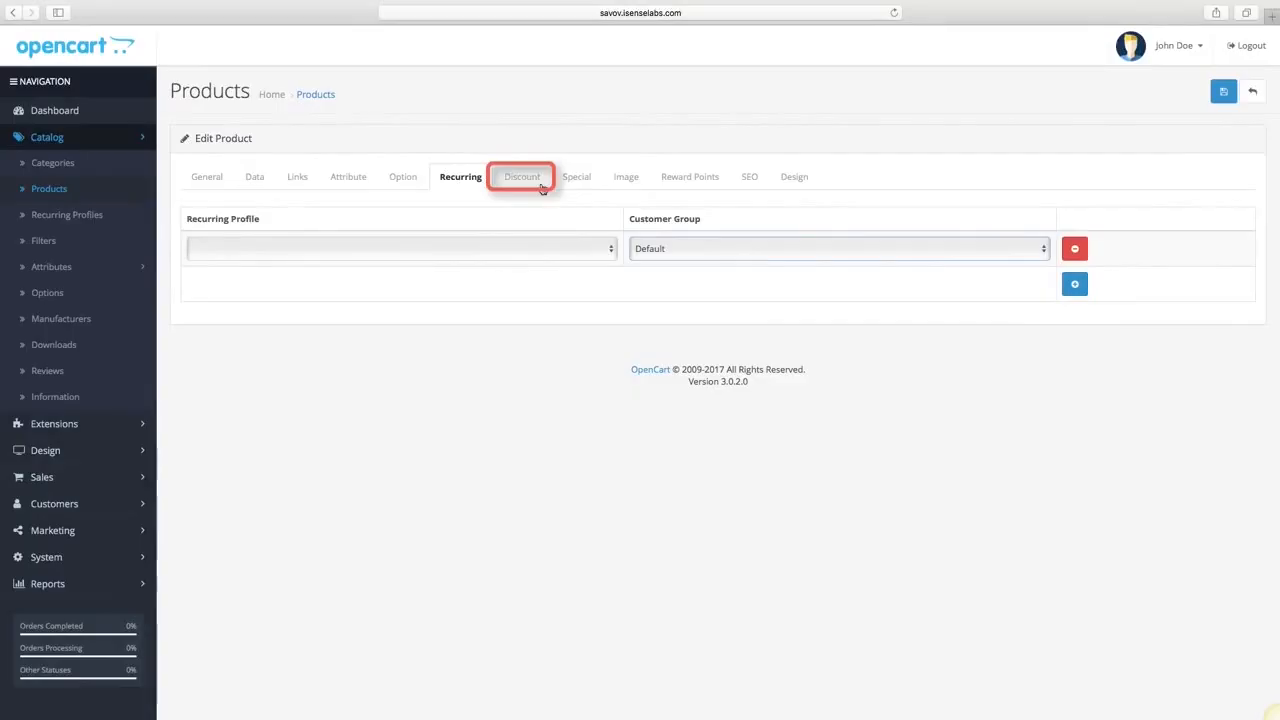
- Add a blank discount entry and a blank special price entry to the product
left_click(541, 186)
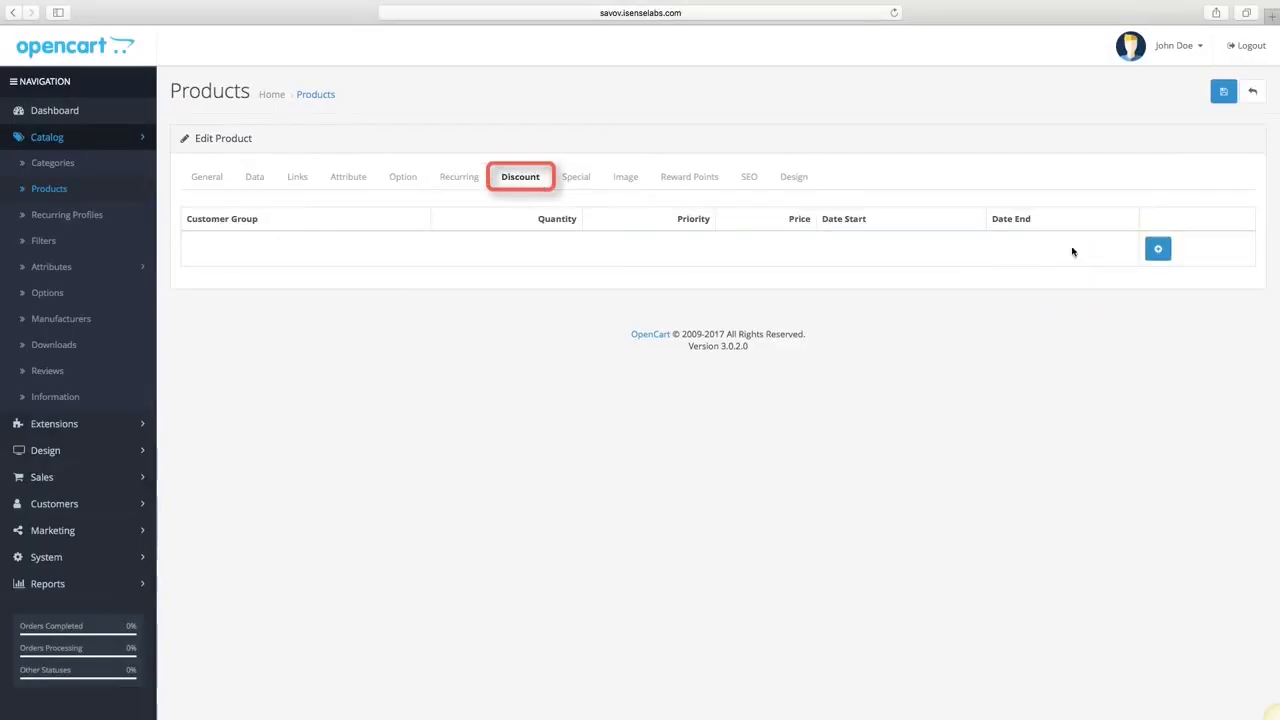
left_click(1172, 247)
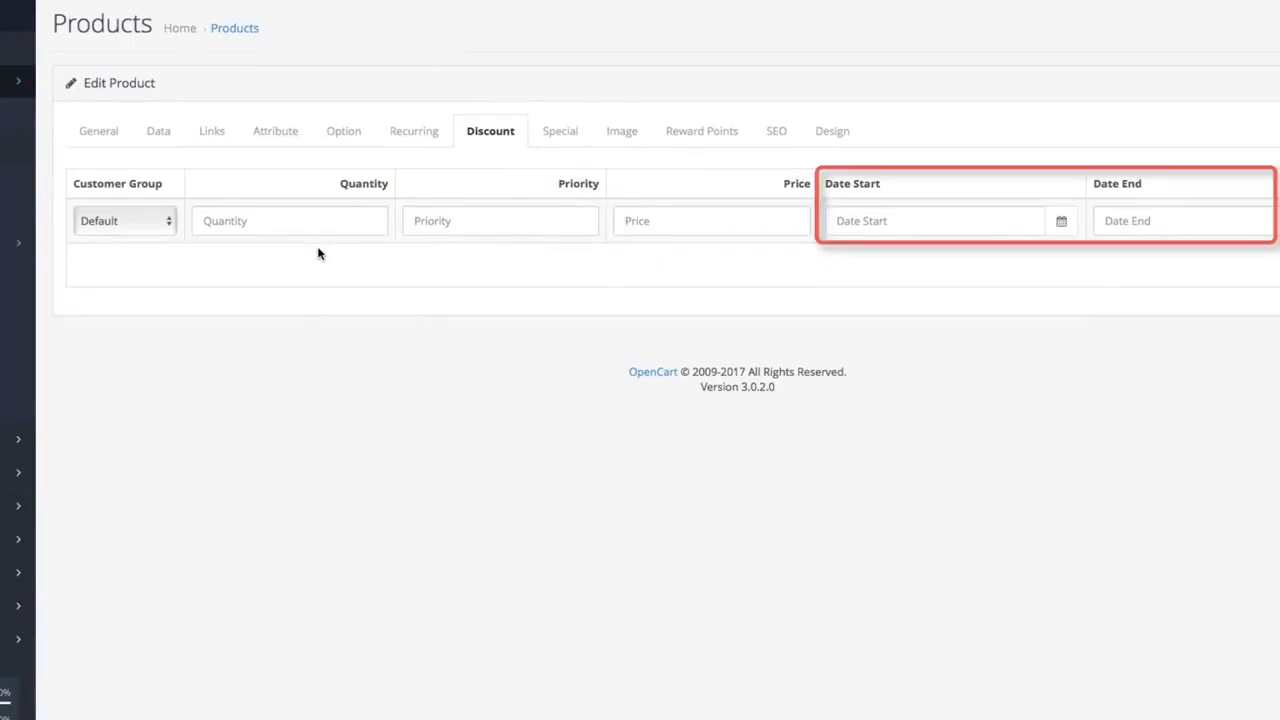
left_click(572, 166)
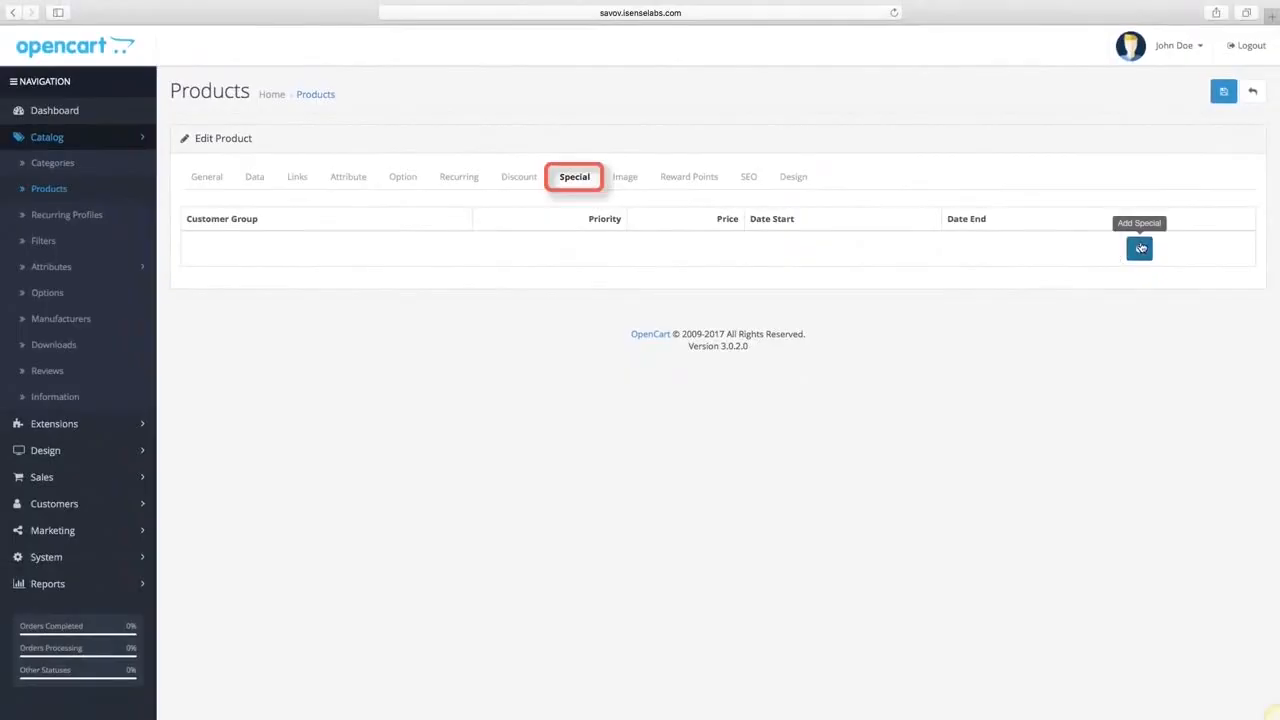
left_click(1140, 248)
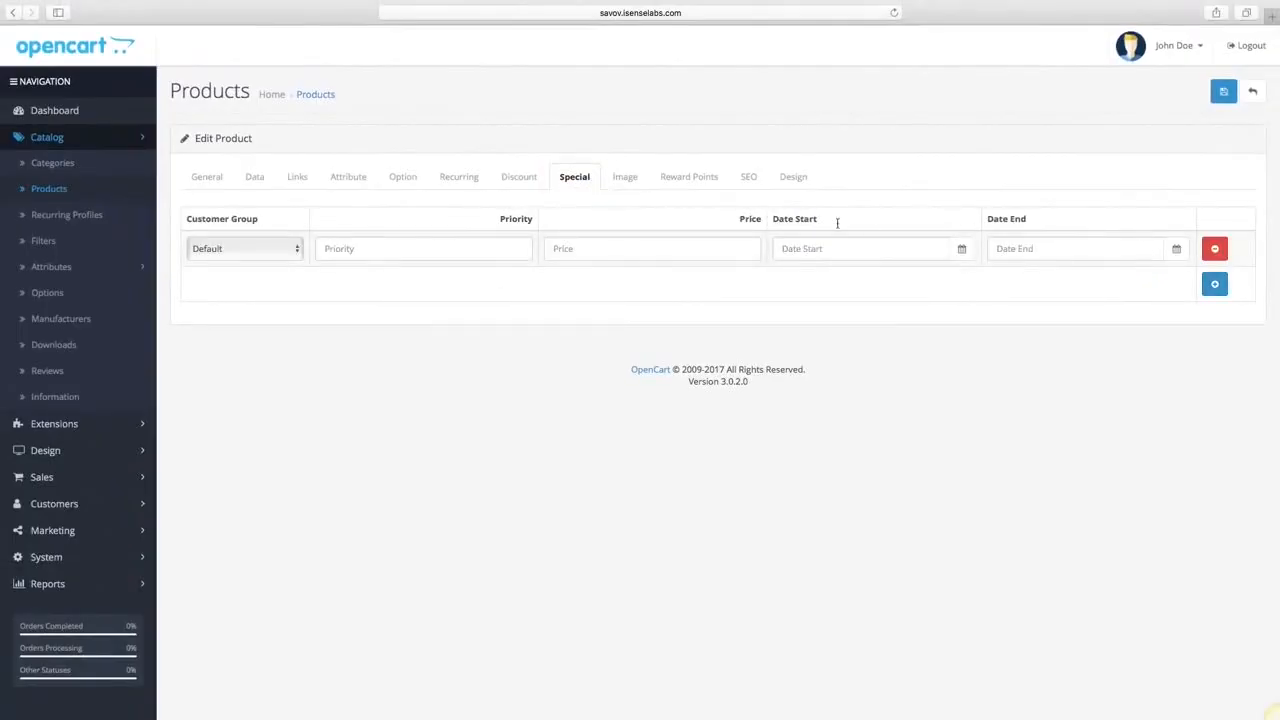
- Set iphone.jpg as the product's main image and save the product
left_click(624, 180)
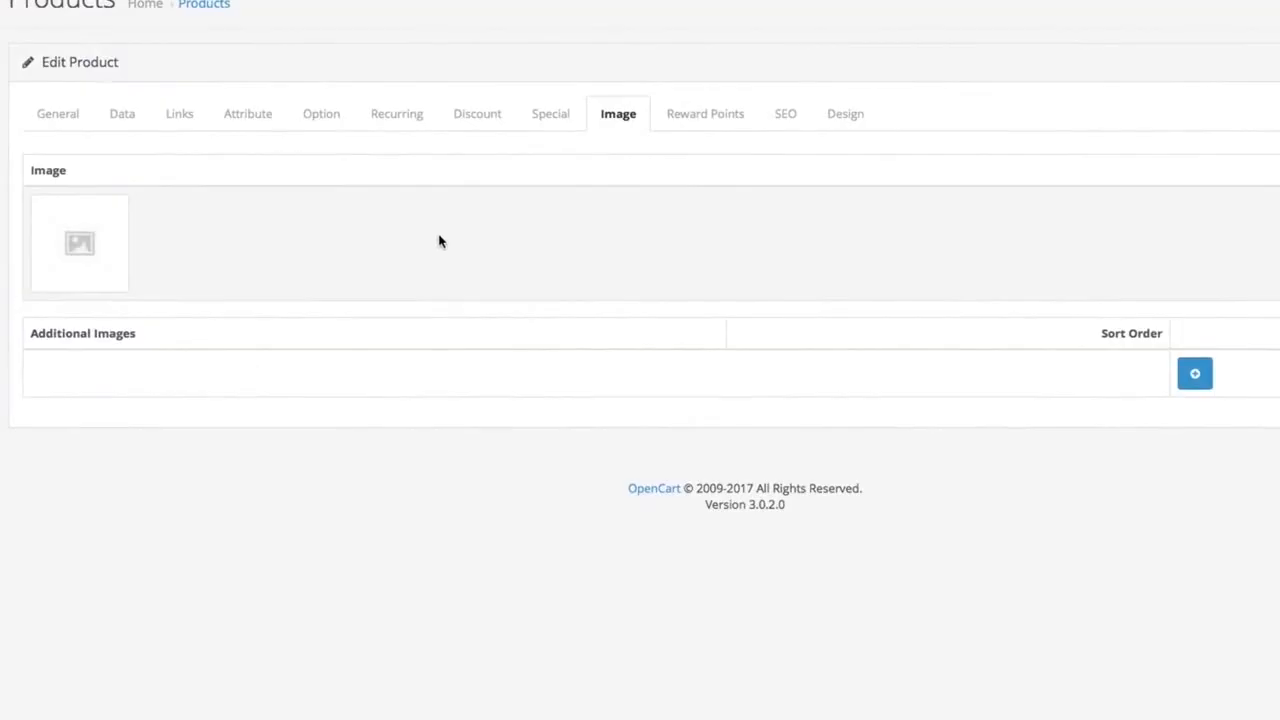
left_click(90, 265)
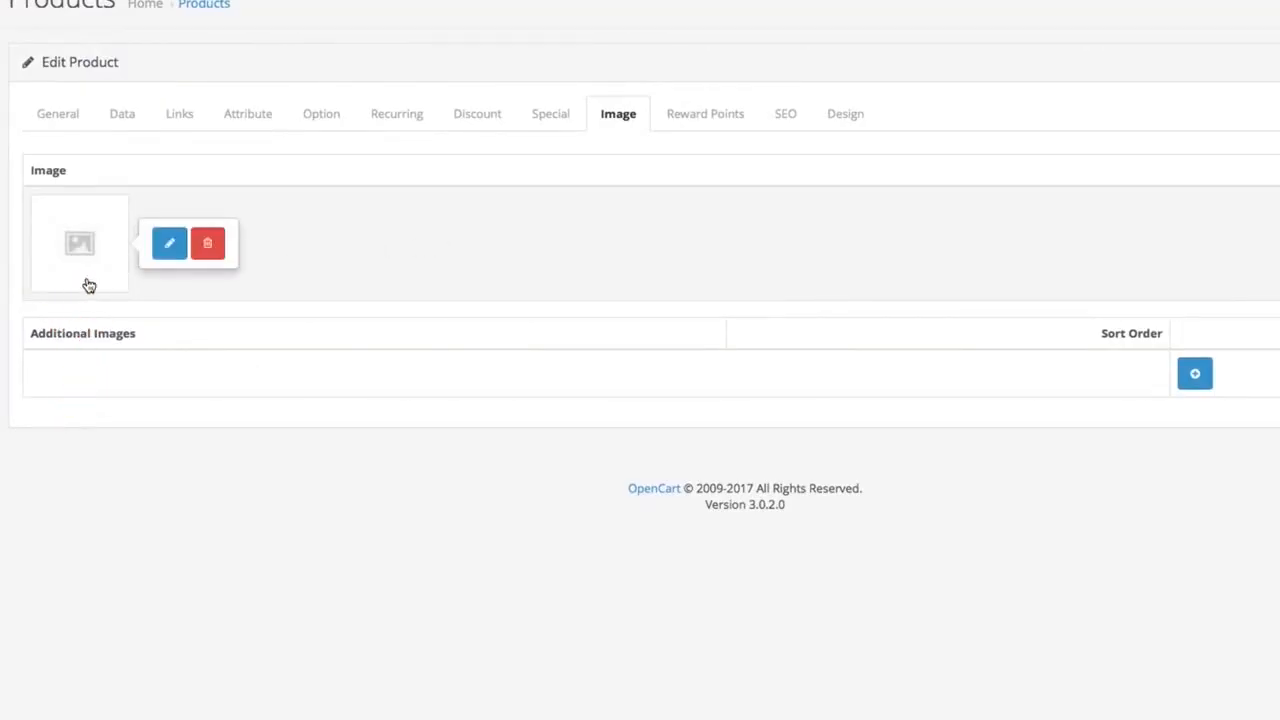
left_click(175, 255)
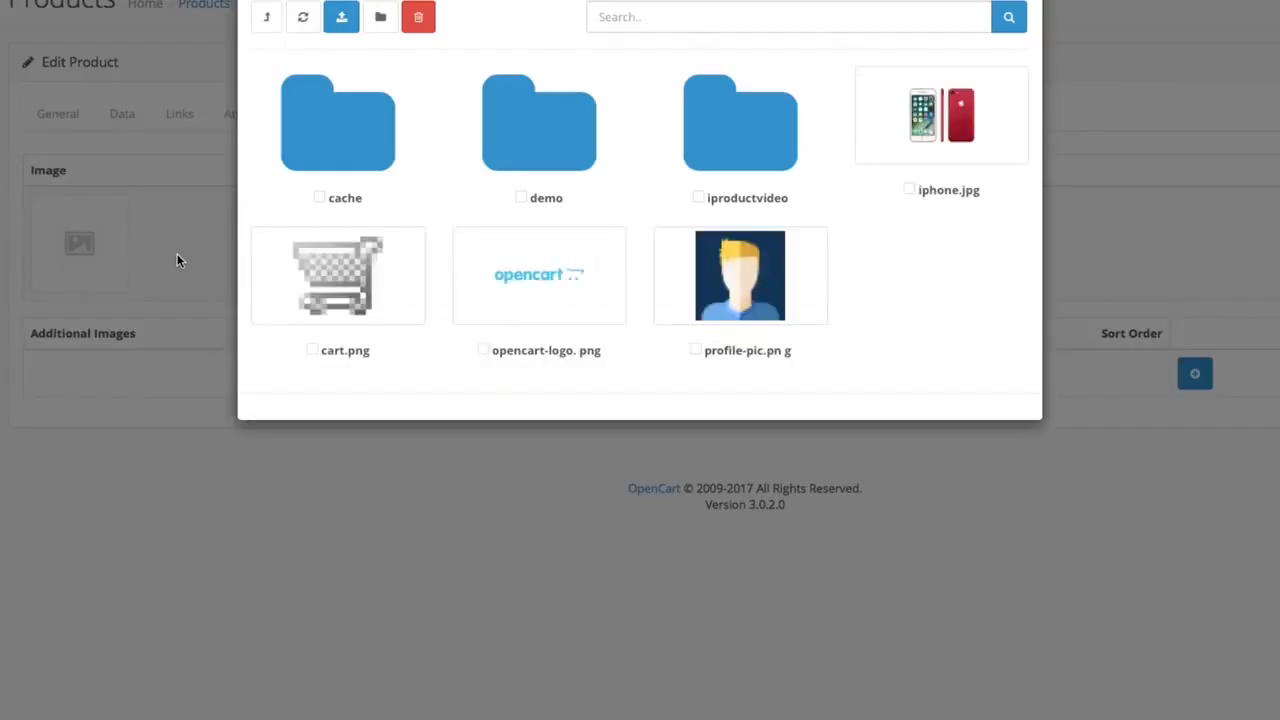
left_click(983, 124)
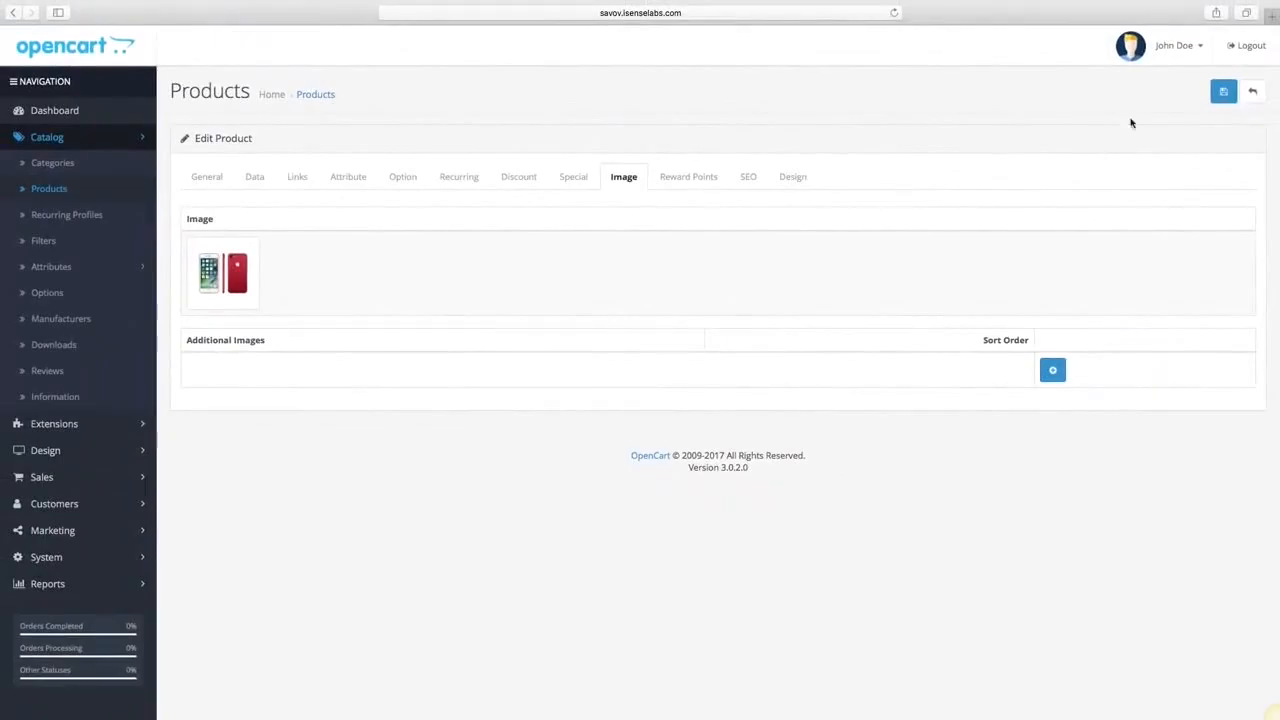
left_click(1223, 91)
- View the product's reward point settings and set the Default store's SEO keyword to iPhone-7
left_click(704, 182)
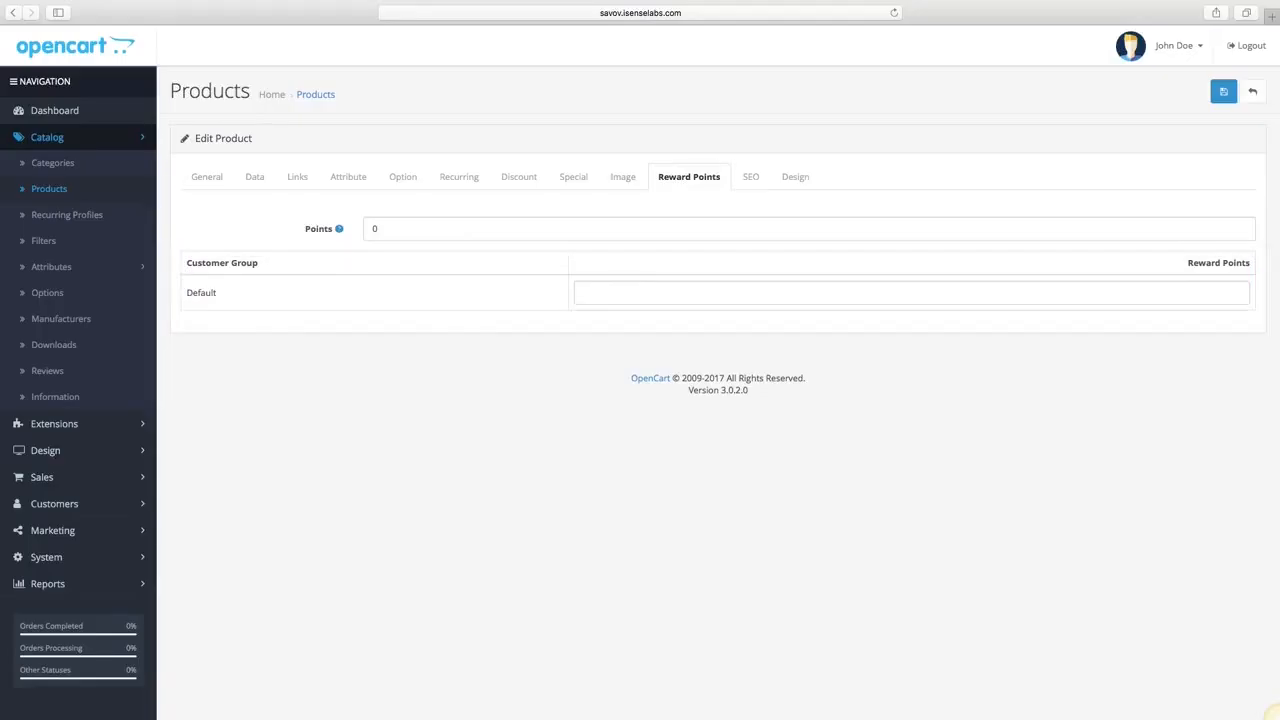
left_click(752, 180)
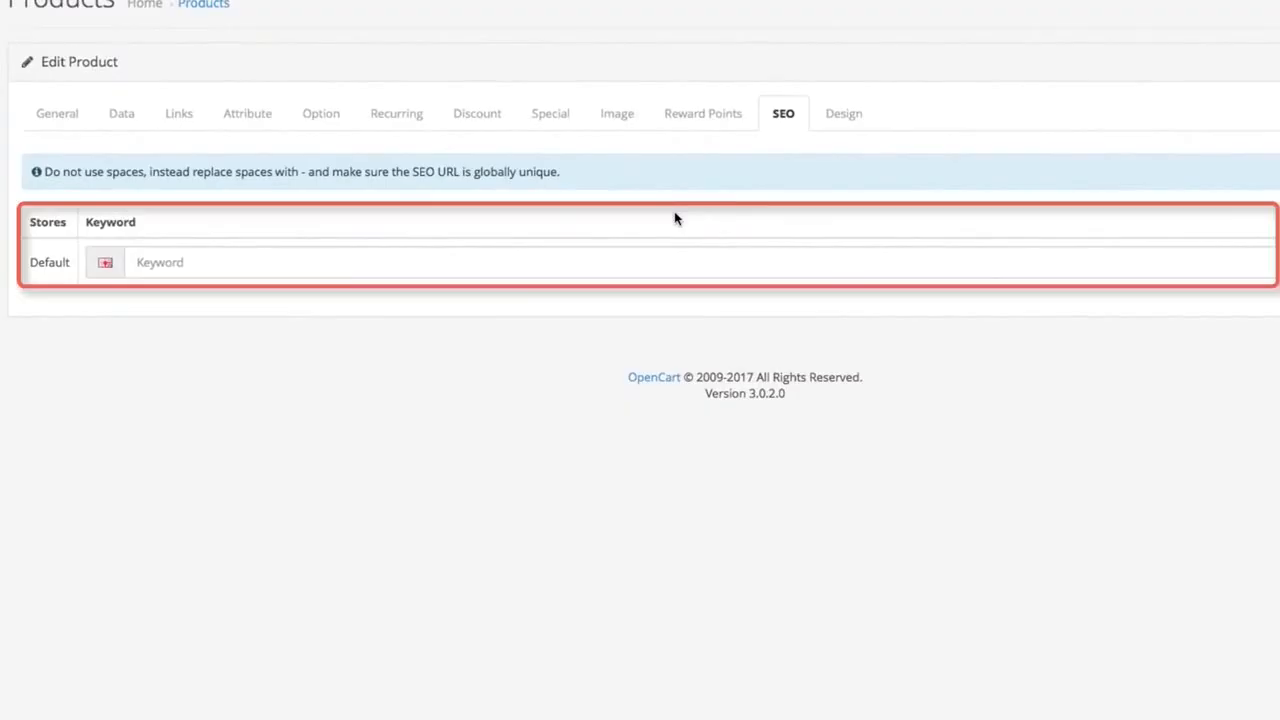
left_click(651, 264)
type("iphone")
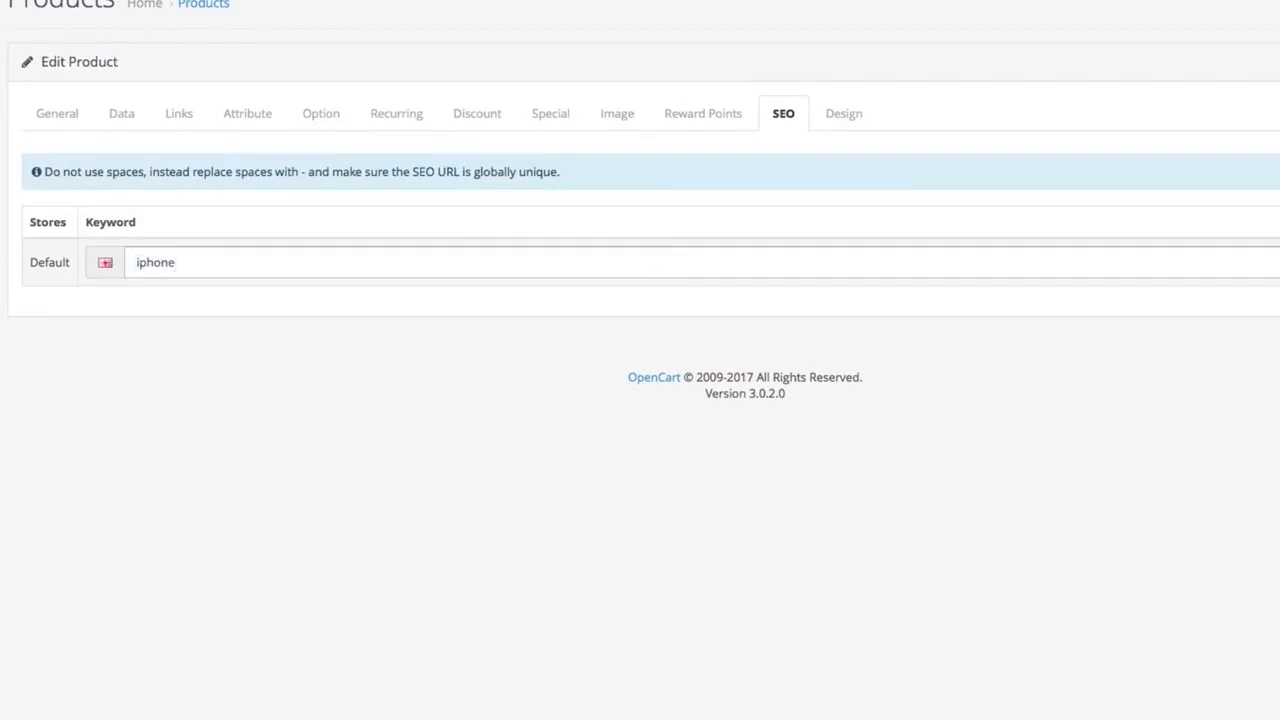
type("-7")
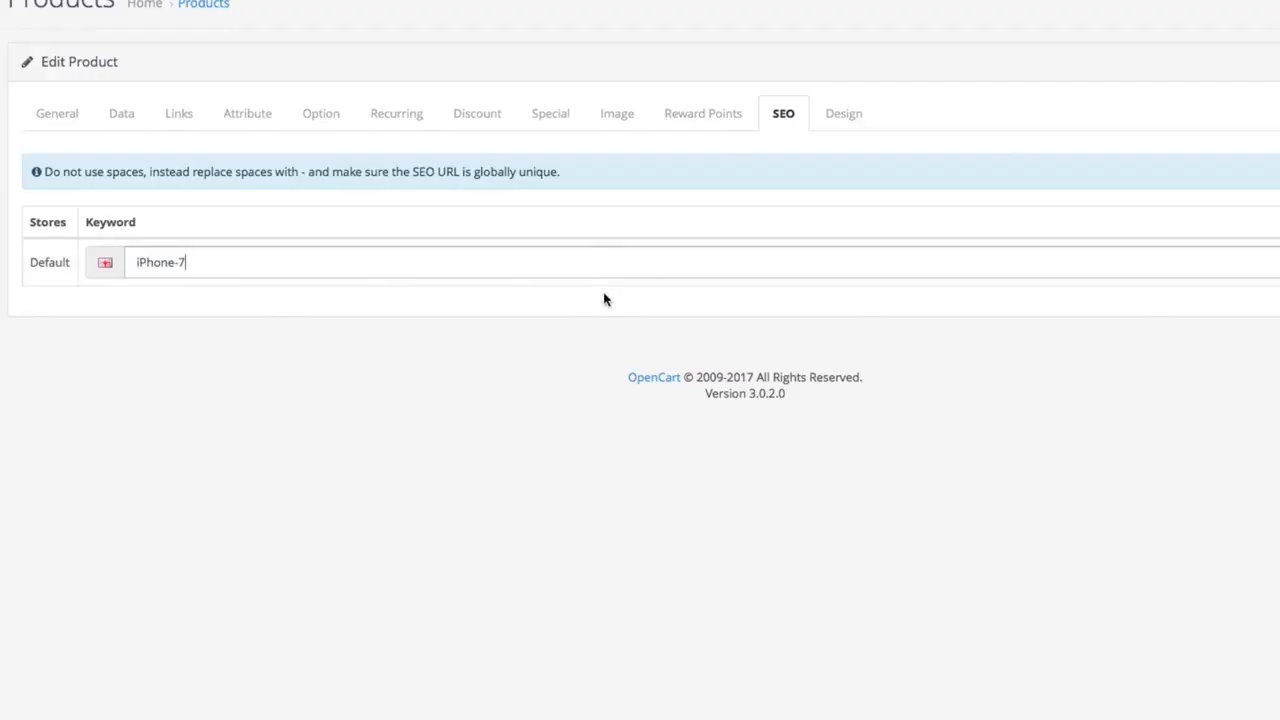
left_click(604, 301)
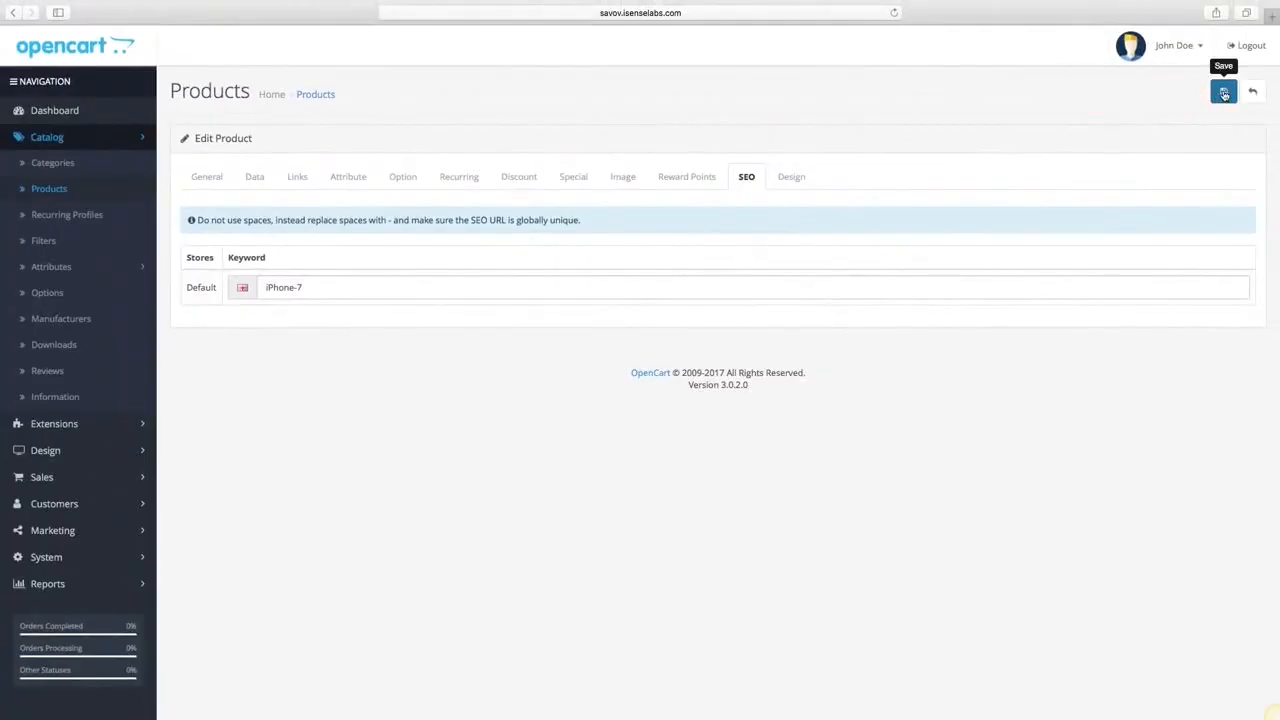
- Set the Default store's layout override to Account for the iPhone 7 product and save the product
left_click(773, 177)
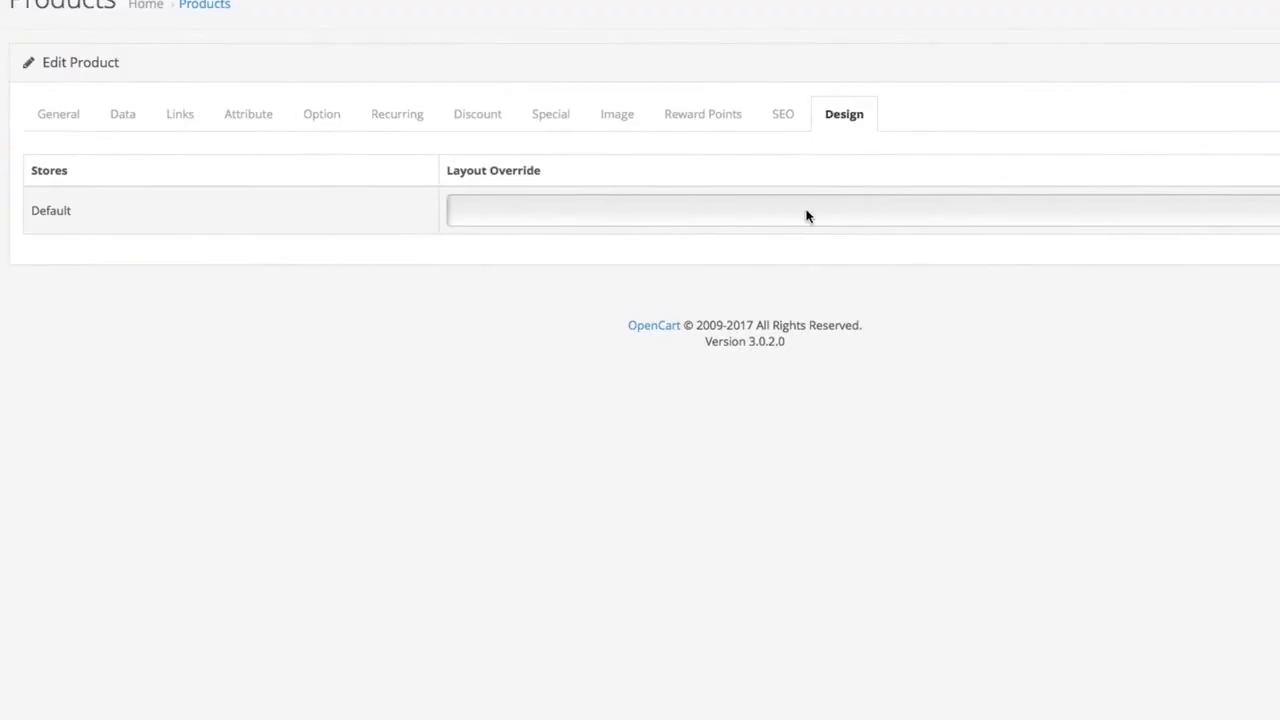
left_click(807, 216)
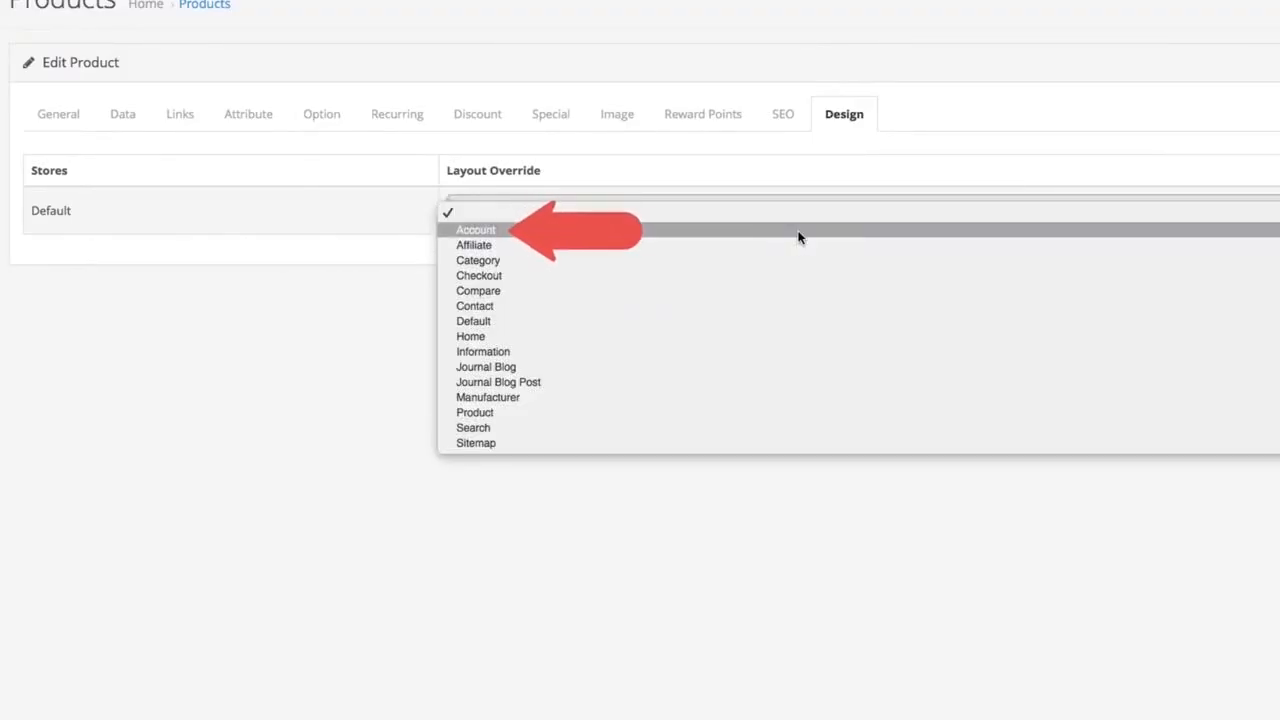
left_click(798, 232)
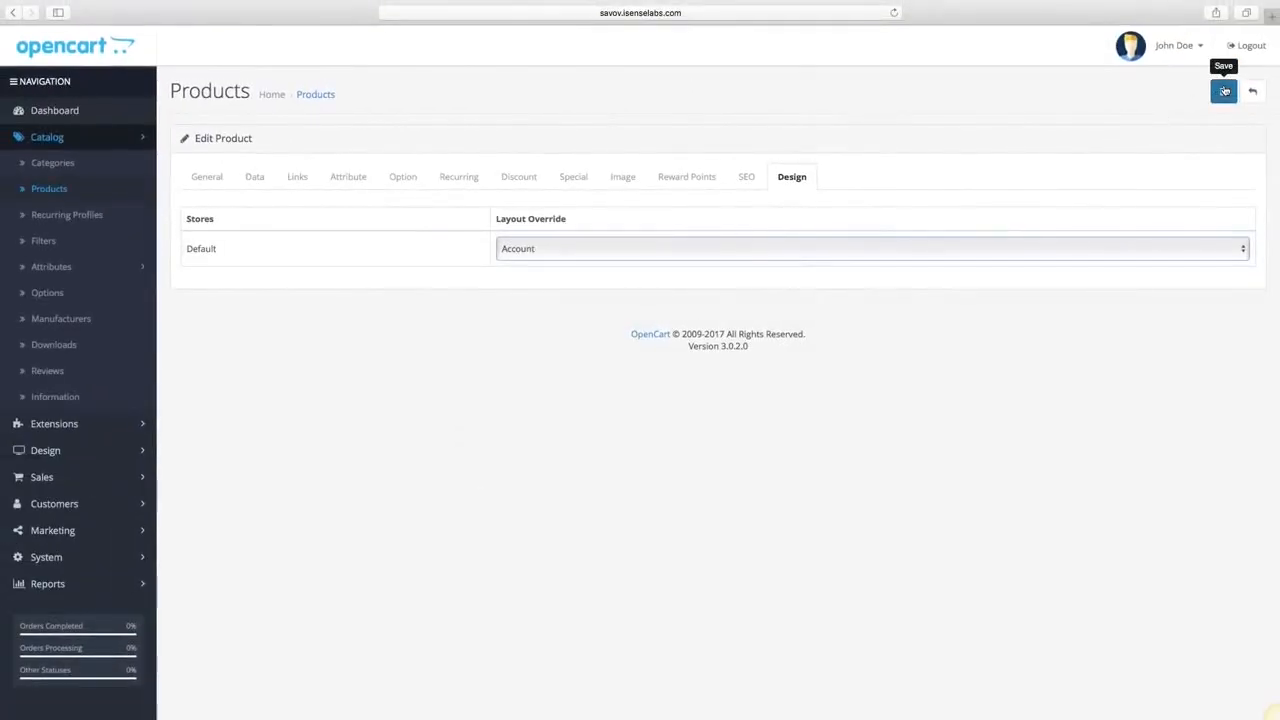
left_click(1224, 91)
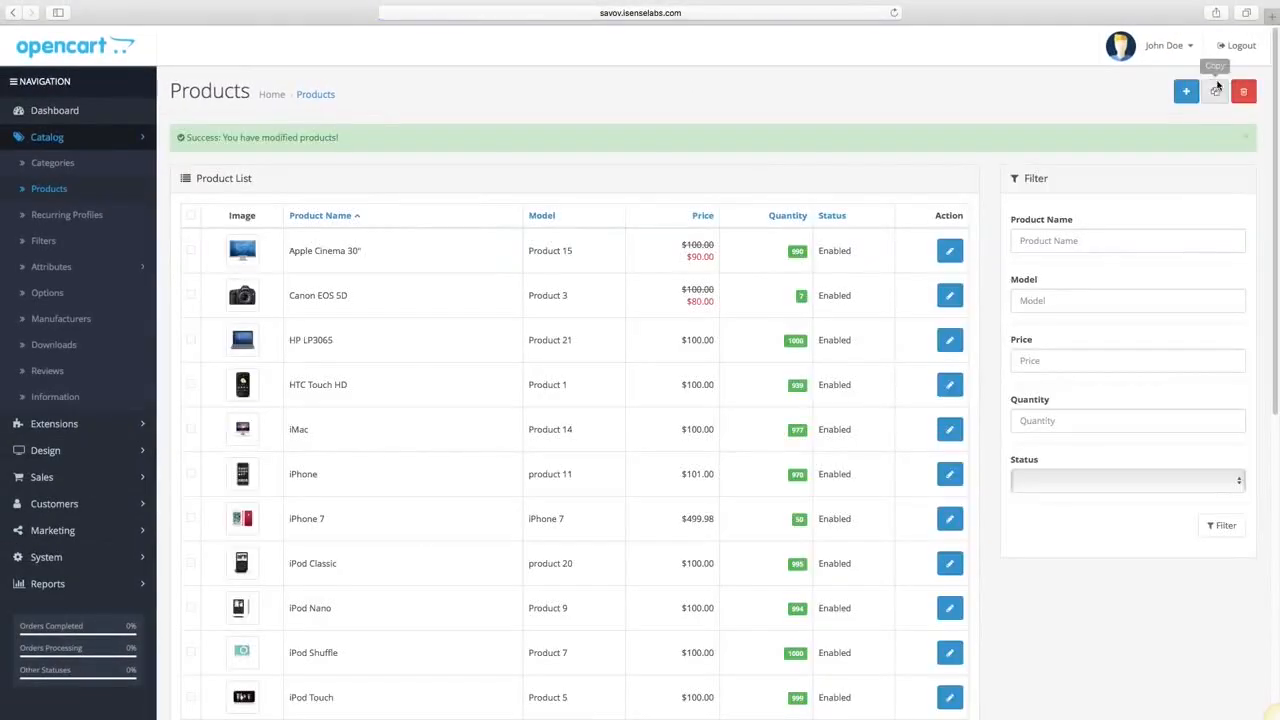
- Open the iPhone 7 page from the storefront's Phones & PDAs category and examine its description, available options, related products and tags
left_click(1170, 55)
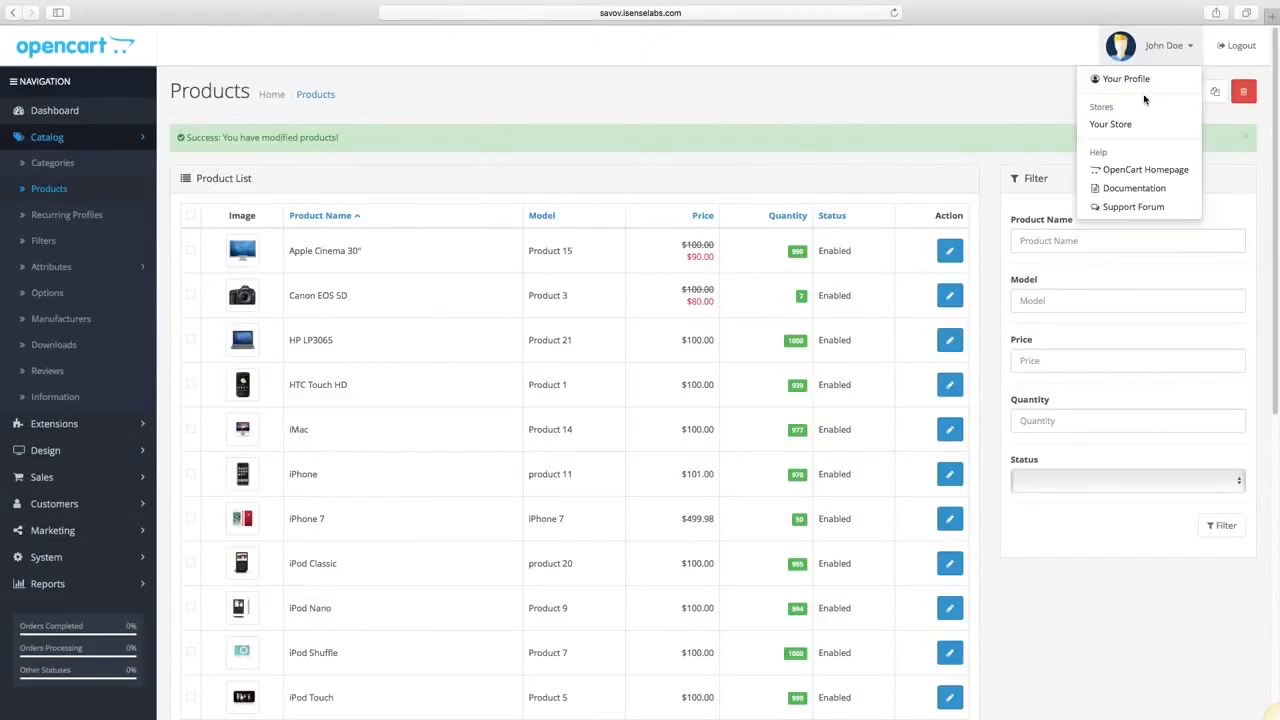
left_click(1112, 125)
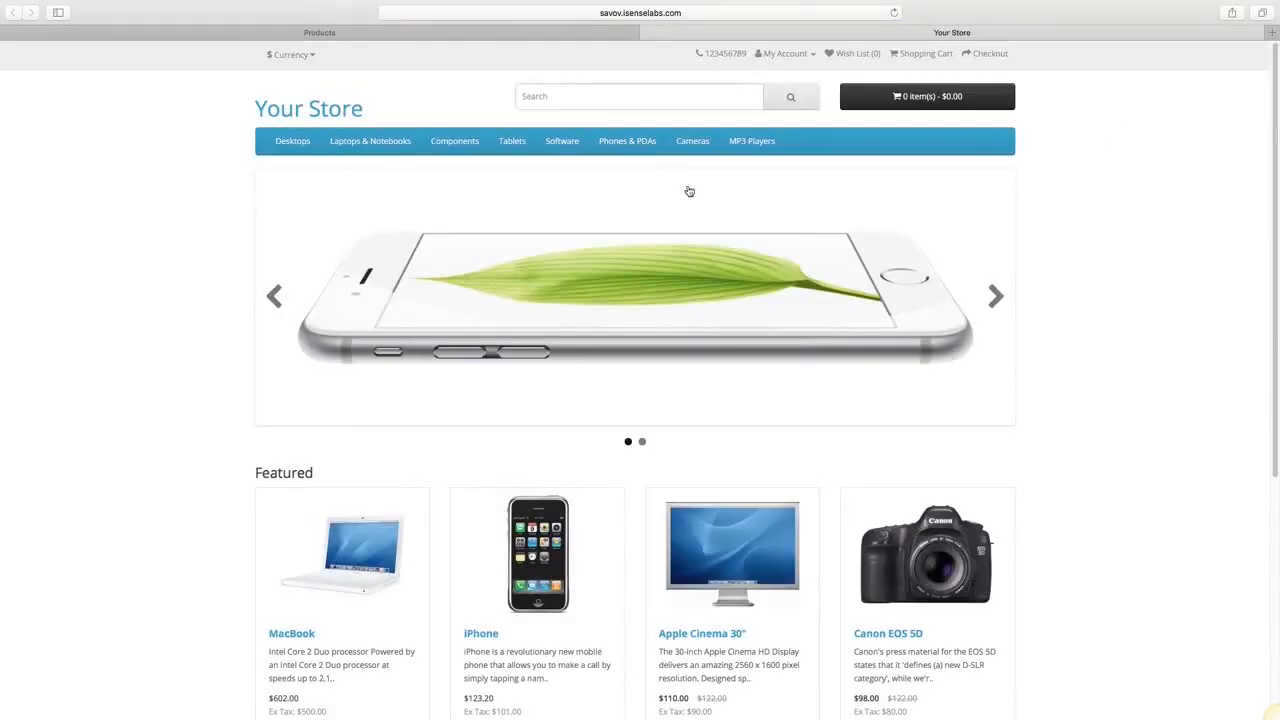
left_click(626, 143)
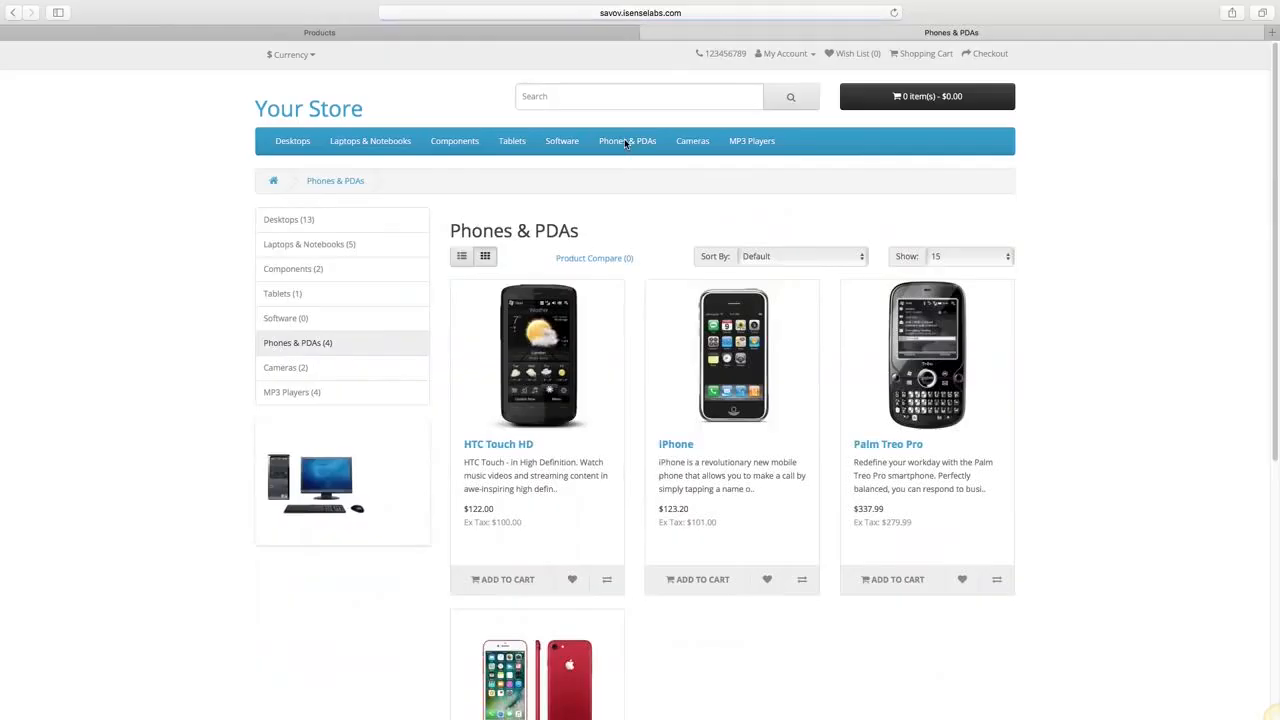
scroll(625, 147, "down", 2)
scroll(624, 147, "down", 2)
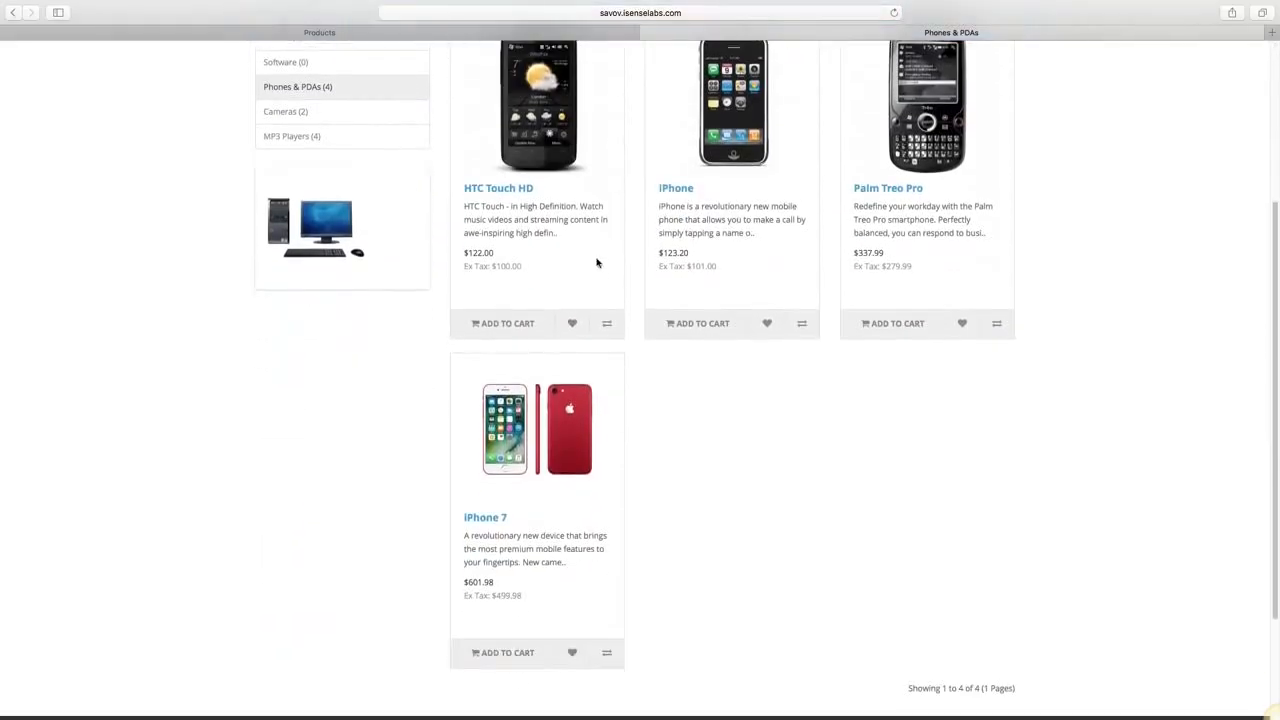
left_click(552, 447)
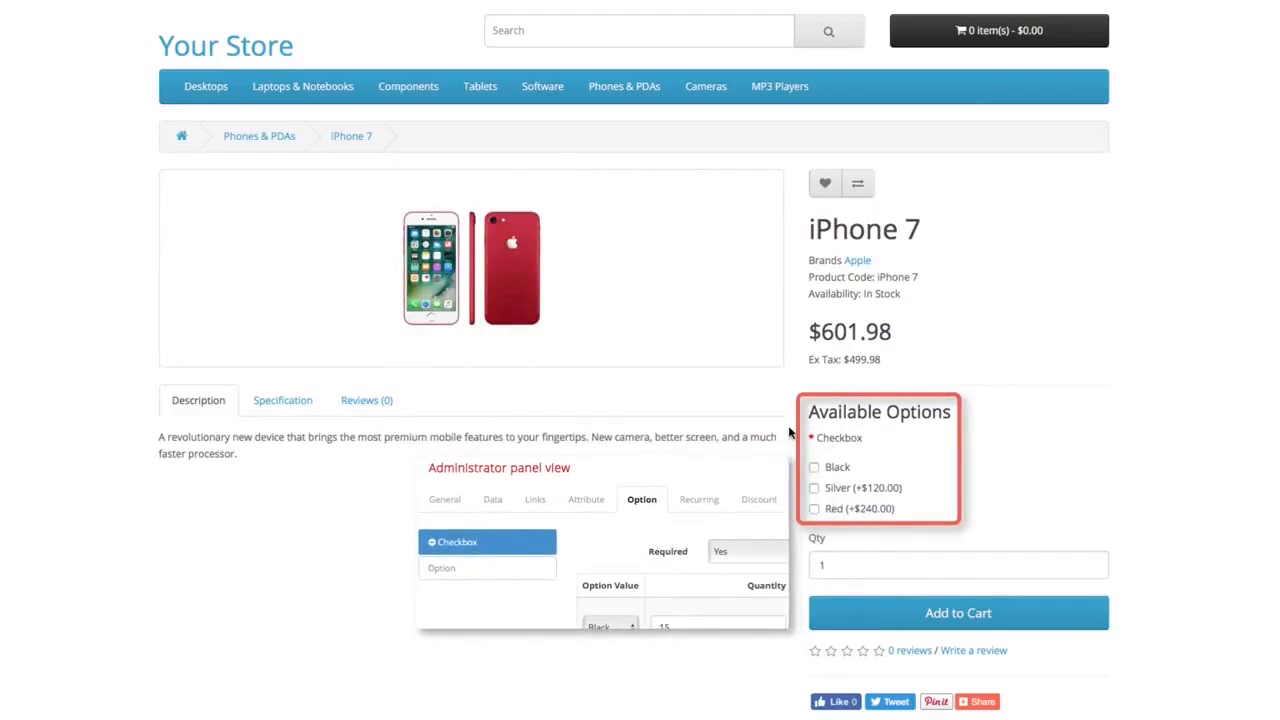
scroll(789, 433, "down", 1)
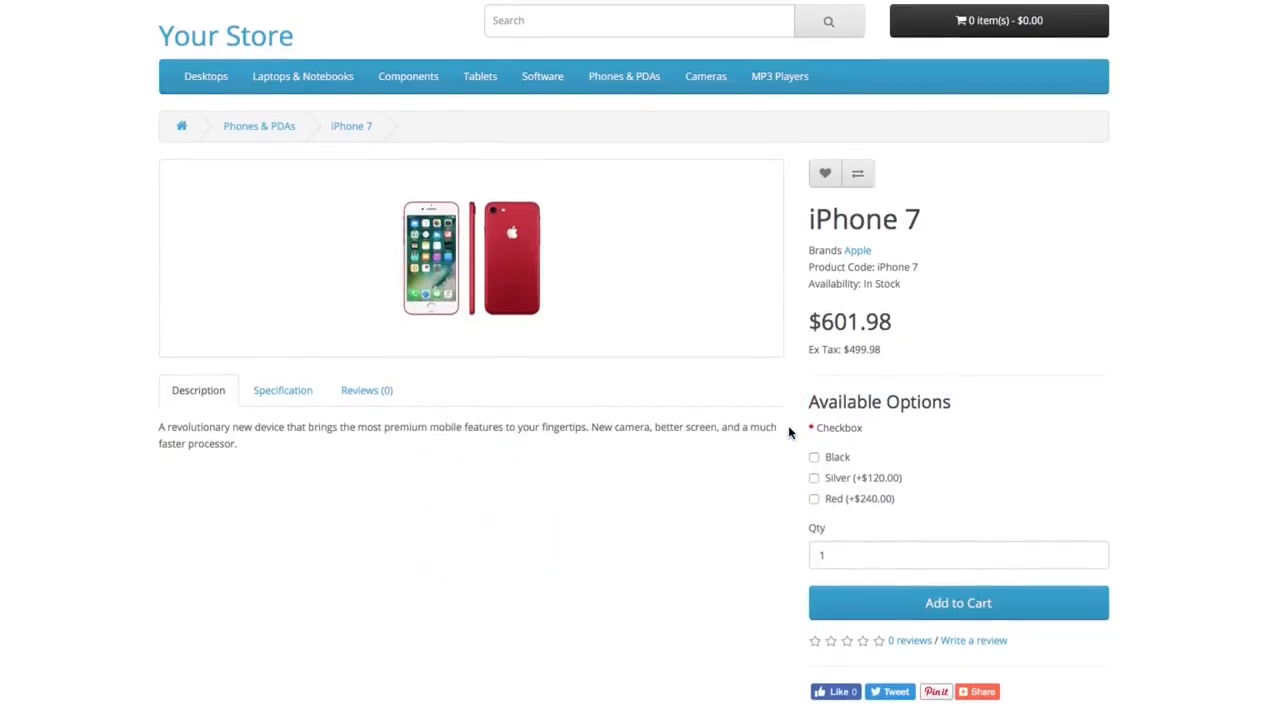
scroll(790, 434, "down", 5)
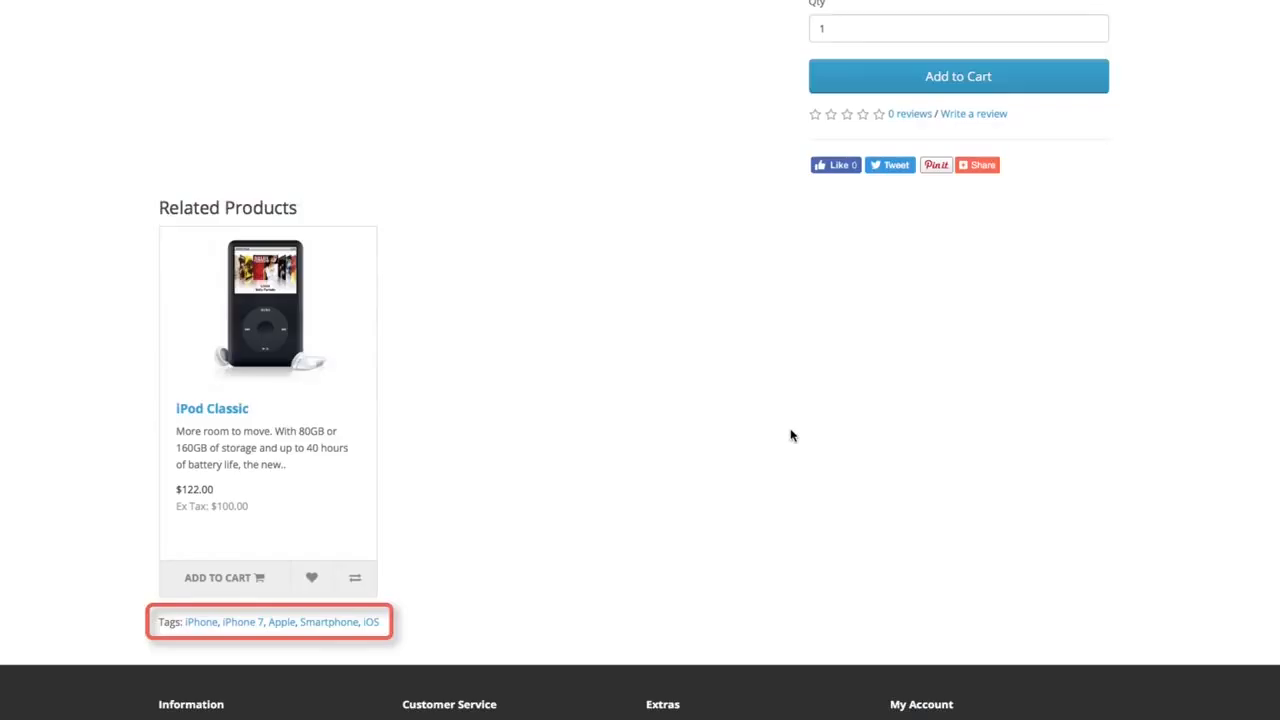
scroll(790, 435, "up", 5)
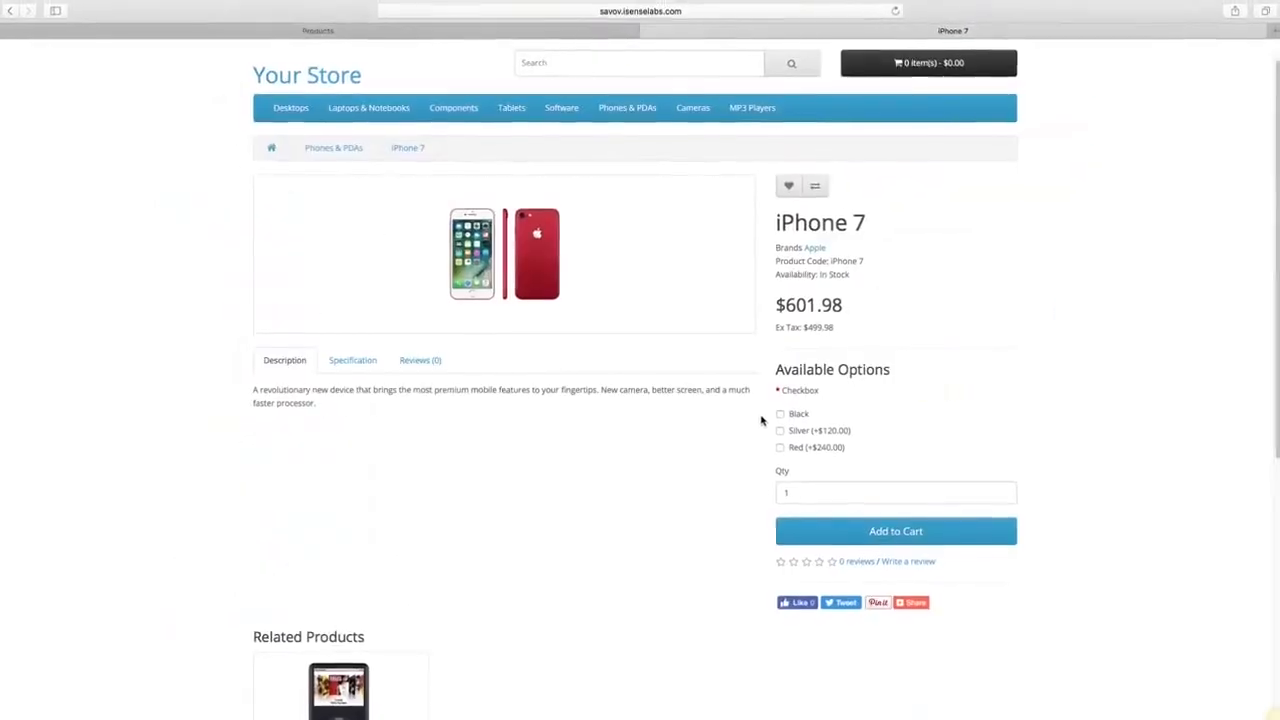